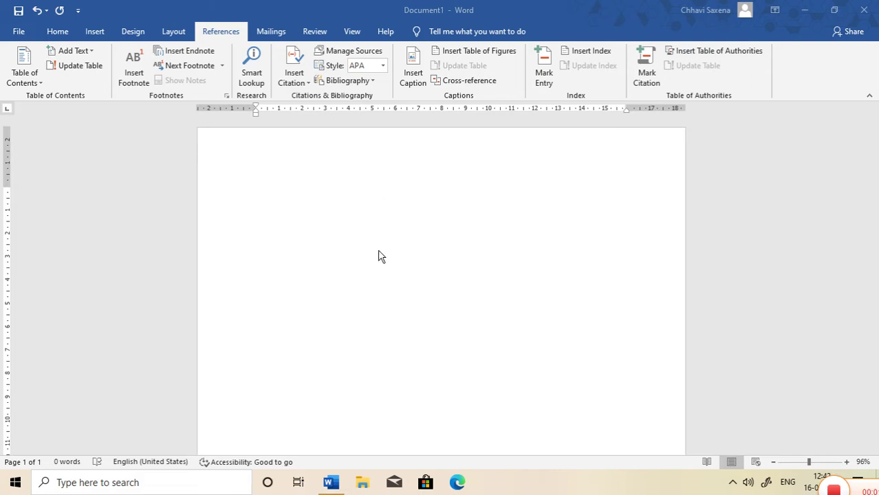
# Type the title 'Chapter Index' on the first page.
pyautogui.click(266, 160)
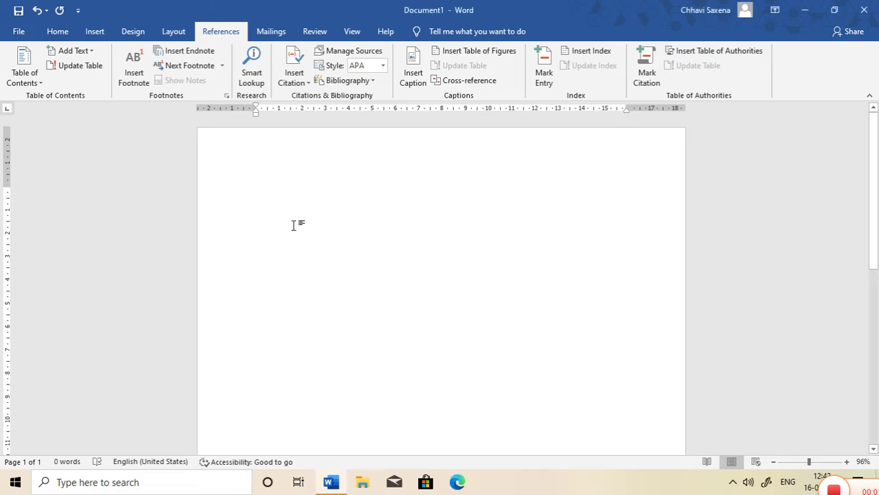
pyautogui.write('Cha')
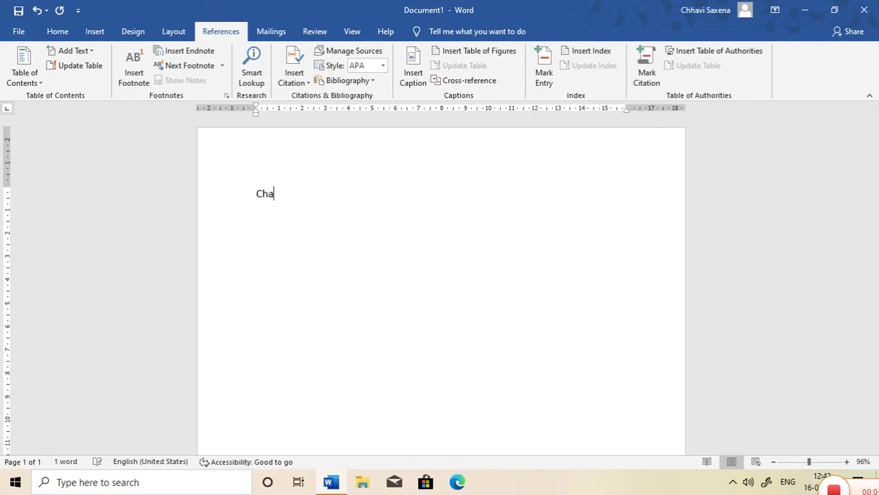
pyautogui.write('pter ')
pyautogui.write('INde')
pyautogui.press('BackSpace')
pyautogui.press('BackSpace')
pyautogui.press('BackSpace')
pyautogui.write('ndex')
# Insert a page break and type 'English' at the top of page 2.
pyautogui.hotkey('ctrl', 'Return')
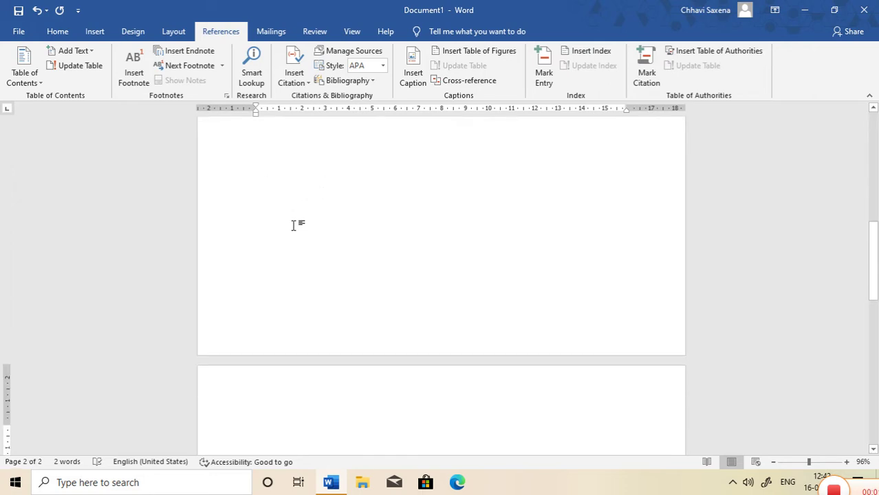
pyautogui.write('en')
pyautogui.press('BackSpace')
pyautogui.press('BackSpace')
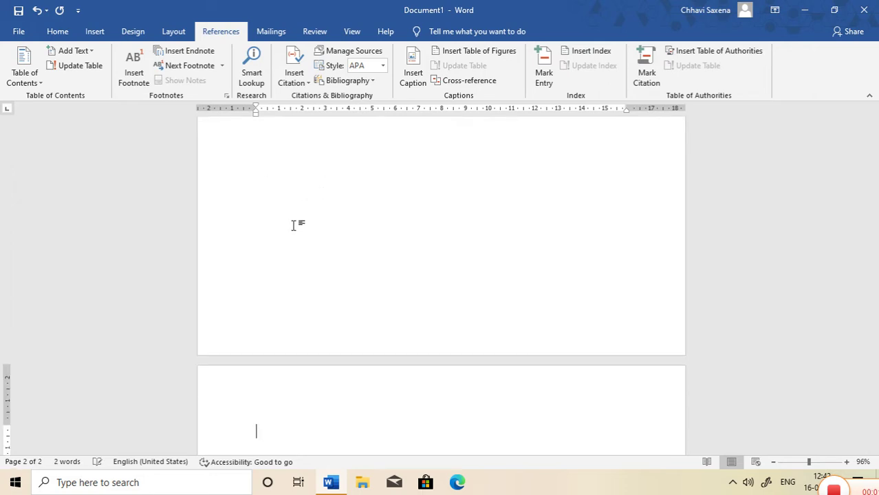
pyautogui.write('ENgl')
pyautogui.press('BackSpace')
pyautogui.press('BackSpace')
pyautogui.press('BackSpace')
pyautogui.write('n')
pyautogui.write('gli')
pyautogui.write('sh')
# Style 'English' as Heading 1 and mark it as a Level 1 contents entry.
pyautogui.click(82, 54)
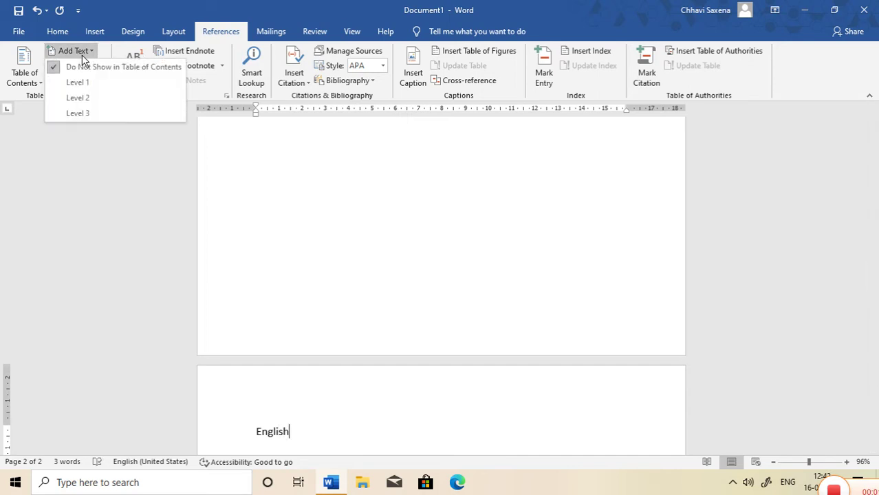
pyautogui.click(91, 100)
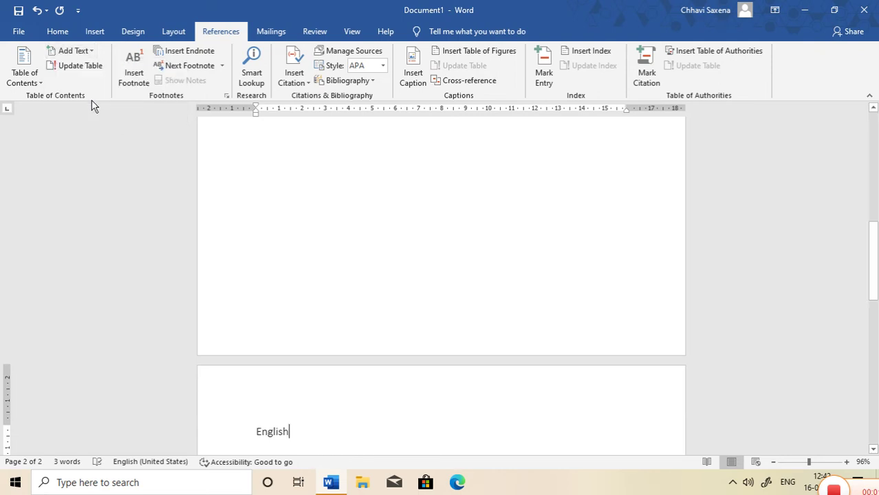
pyautogui.click(74, 38)
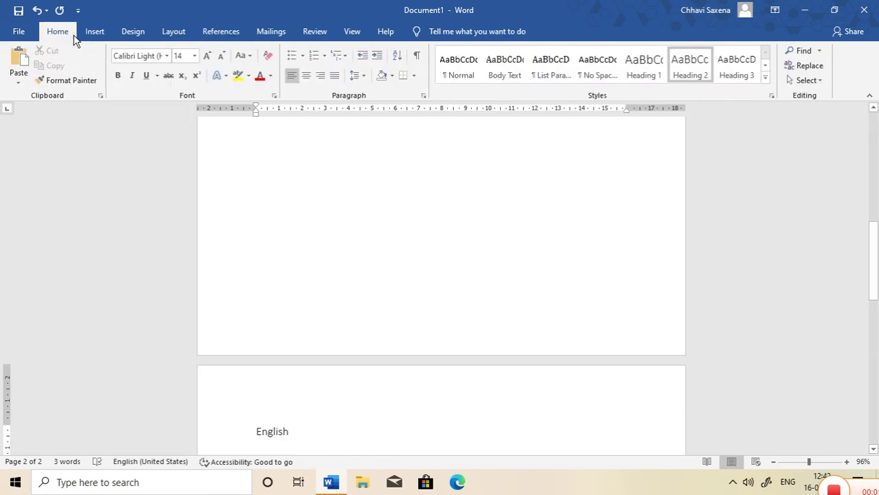
pyautogui.click(657, 67)
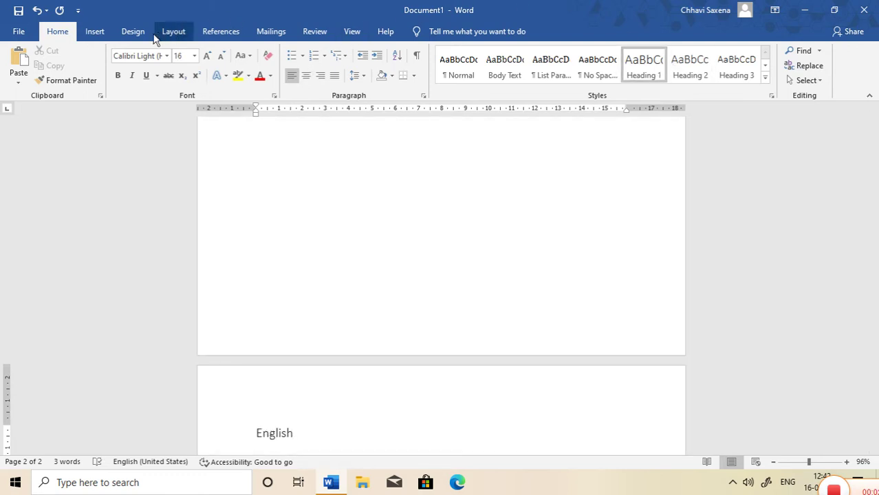
pyautogui.click(232, 31)
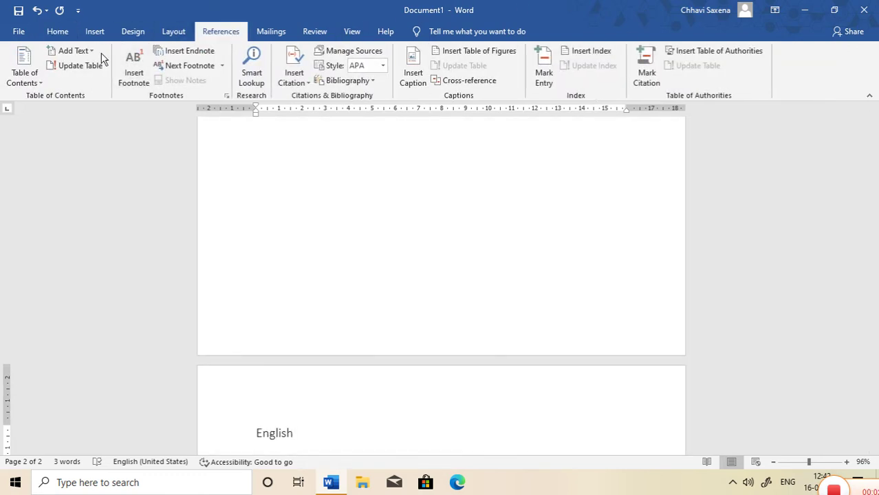
pyautogui.click(93, 53)
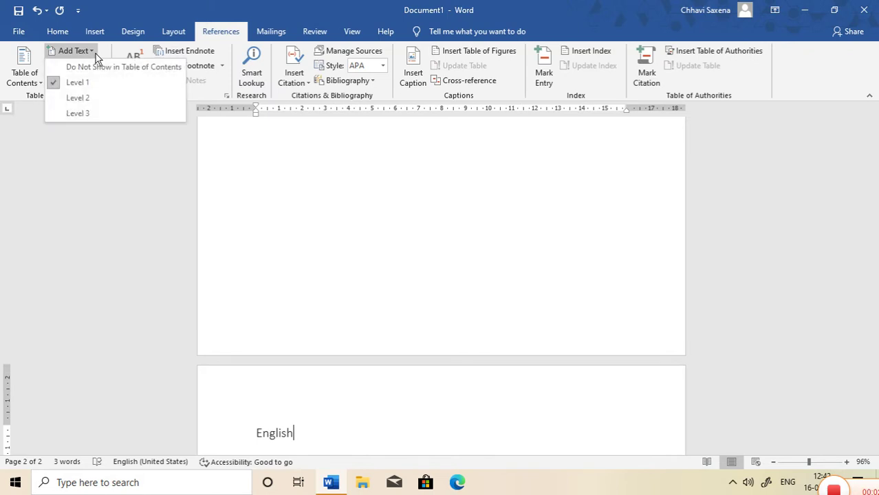
pyautogui.click(89, 112)
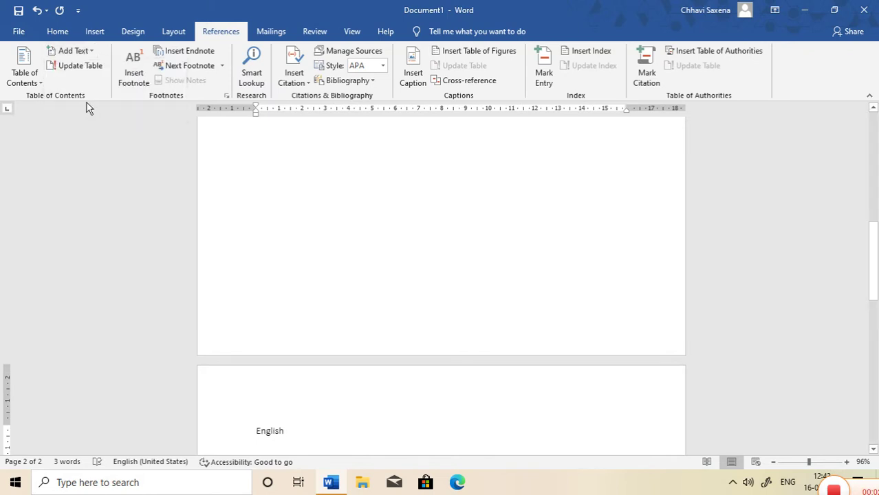
pyautogui.click(76, 51)
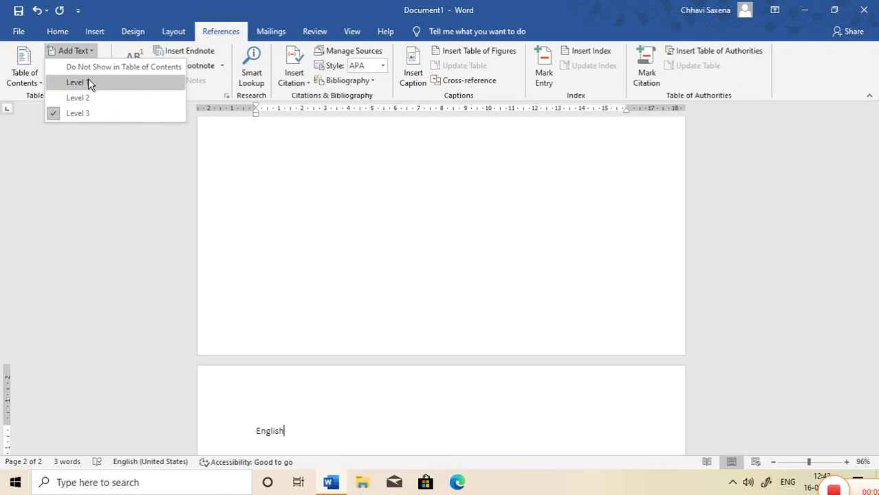
pyautogui.click(88, 81)
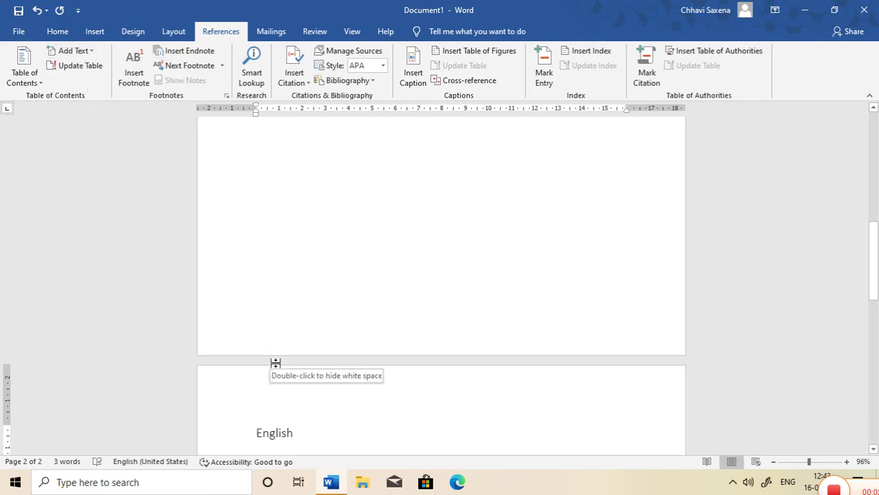
# Fill a paragraph under 'English' with repeated 'Computer education' text, then add a page break.
pyautogui.press('Return')
pyautogui.write('fsd')
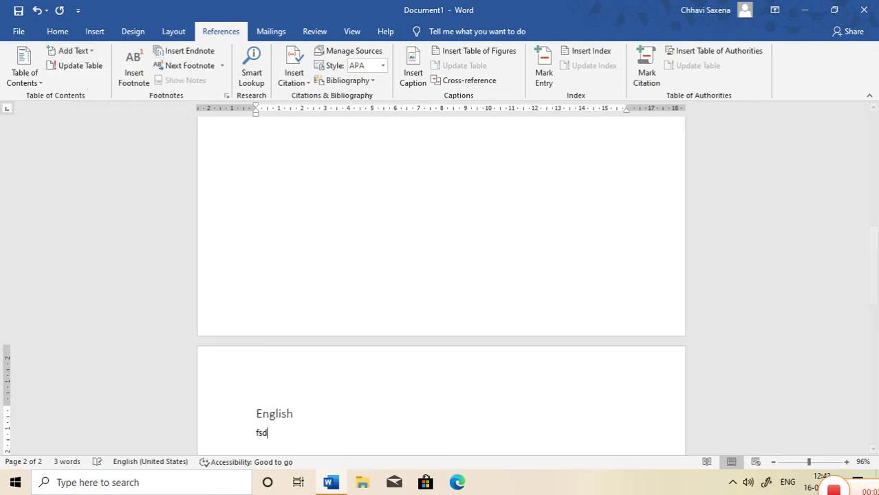
pyautogui.write('fsdfsd')
pyautogui.press('BackSpace')
pyautogui.press('BackSpace')
pyautogui.press('BackSpace')
pyautogui.press('BackSpace')
pyautogui.press('BackSpace')
pyautogui.press('BackSpace')
pyautogui.press('BackSpace')
pyautogui.press('BackSpace')
pyautogui.press('BackSpace')
pyautogui.write('d')
pyautogui.write('omputer ')
pyautogui.write('educat')
pyautogui.write('ion')
pyautogui.moveTo(282, 432)
pyautogui.hotkey('shift', 'Right')
pyautogui.hotkey('shift', 'Right')
pyautogui.hotkey('shift', 'Right')
pyautogui.hotkey('shift', 'Right')
pyautogui.hotkey('shift', 'Right')
pyautogui.hotkey('shift', 'Right')
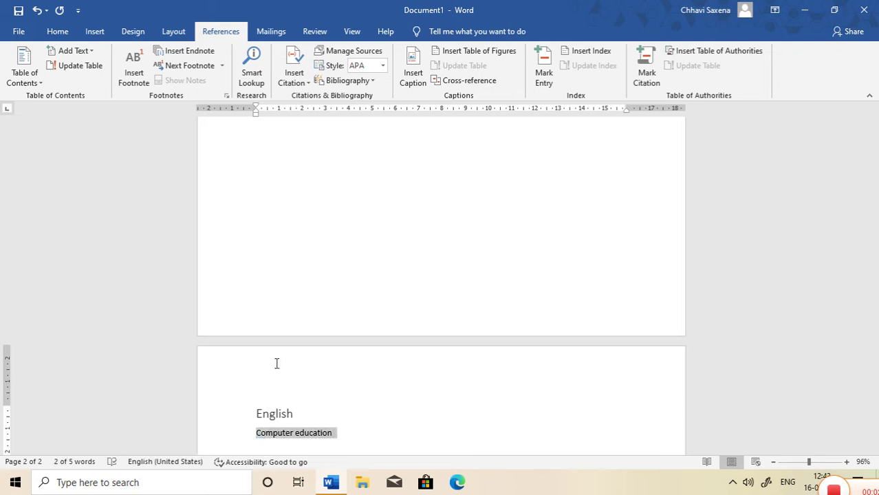
pyautogui.hotkey('shift', 'Left')
pyautogui.hotkey('ctrl', 'c')
pyautogui.hotkey('ctrl', 'v')
pyautogui.hotkey('ctrl', 'v')
pyautogui.hotkey('ctrl', 'v')
pyautogui.hotkey('ctrl', 'v')
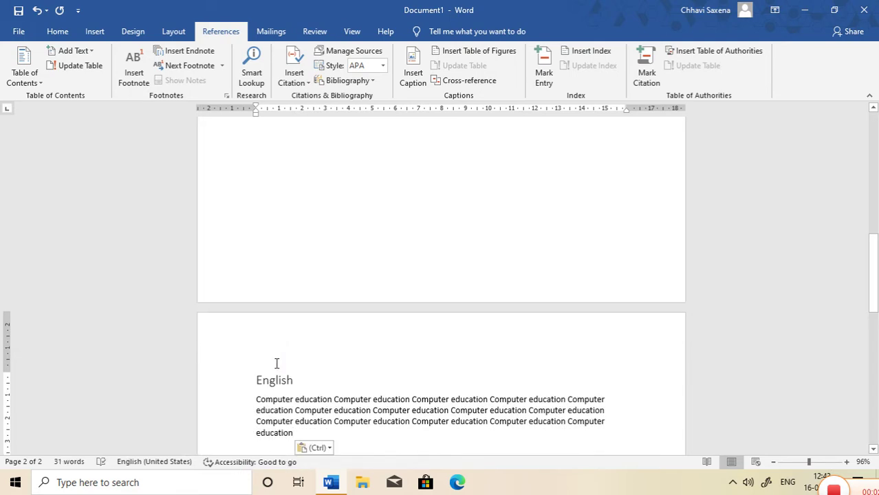
pyautogui.hotkey('ctrl', 'Return')
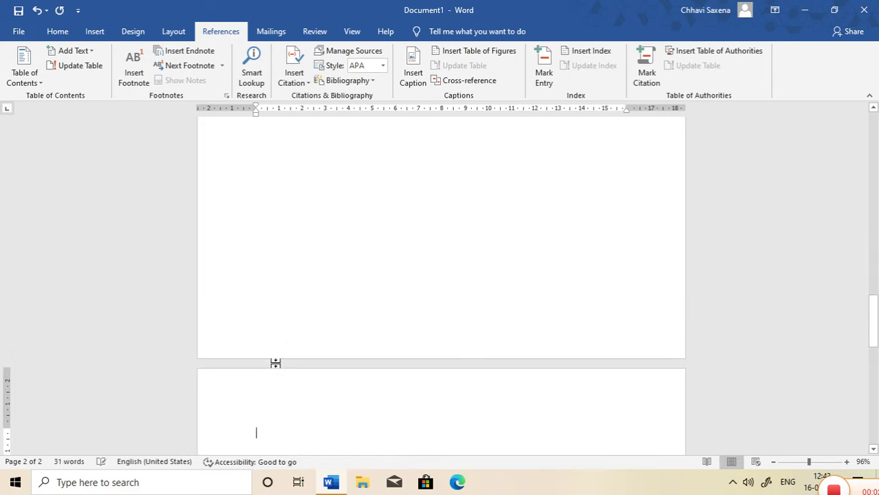
# Add a 'Hindi' Level 2 contents heading followed by pasted 'Computer education' text.
pyautogui.write('hindi')
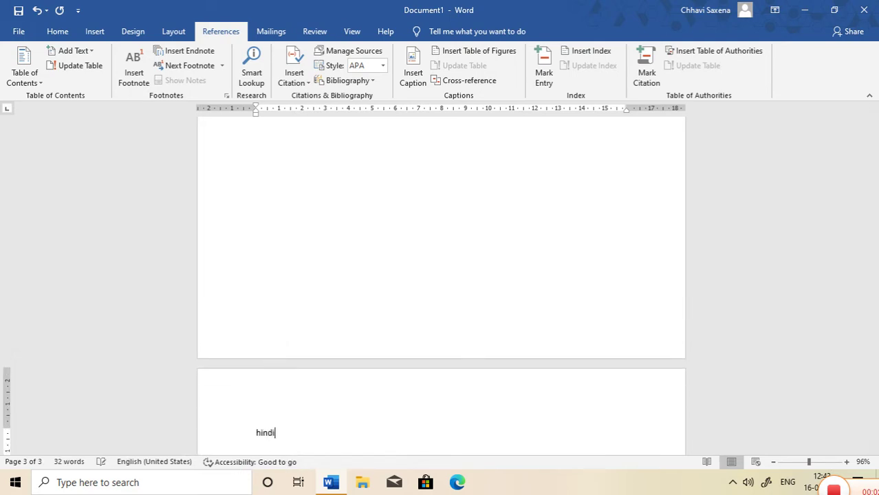
pyautogui.click(80, 54)
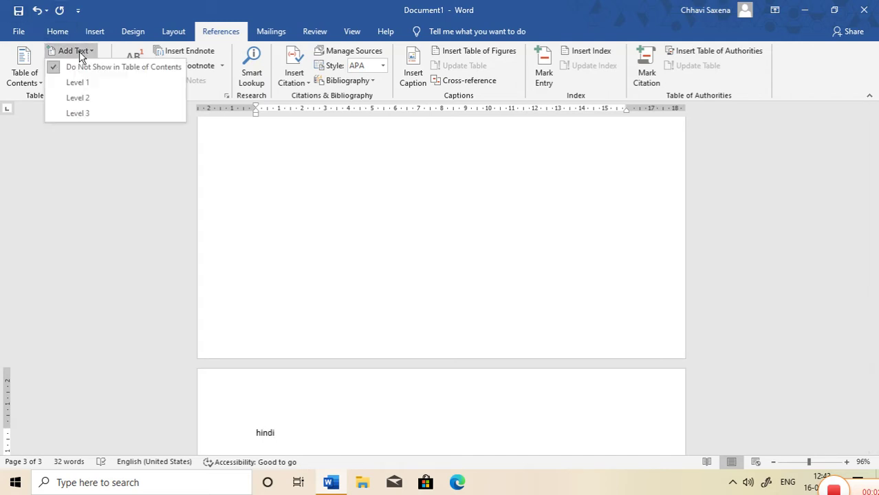
pyautogui.click(102, 97)
pyautogui.press('Return')
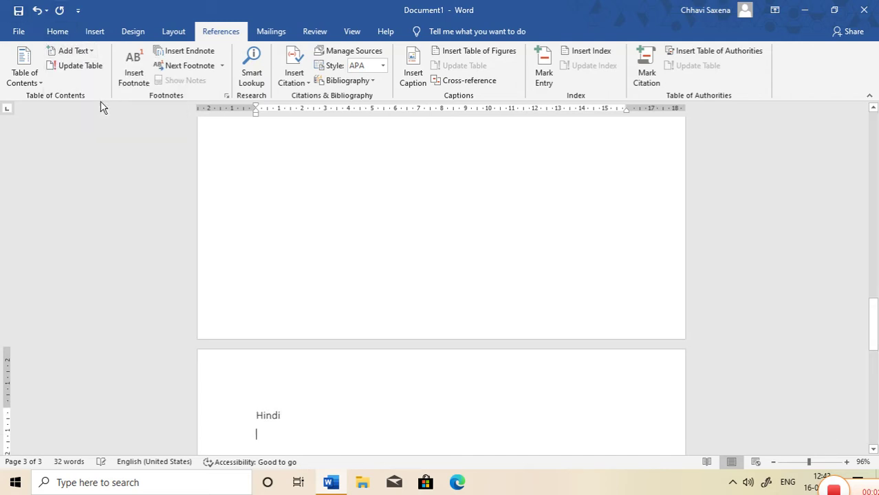
pyautogui.hotkey('ctrl', 'v')
pyautogui.hotkey('ctrl', 'v')
pyautogui.hotkey('ctrl', 'v')
pyautogui.hotkey('ctrl', 'v')
pyautogui.hotkey('ctrl', 'v')
pyautogui.hotkey('ctrl', 'v')
pyautogui.hotkey('ctrl', 'v')
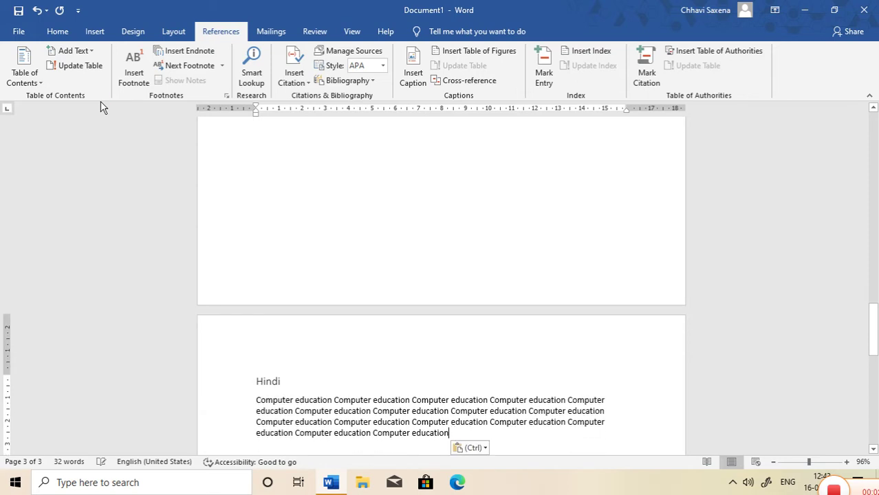
# On a new page, add a 'Maths' Level 3 heading with pasted 'Computer education' text.
pyautogui.hotkey('ctrl', 'Return')
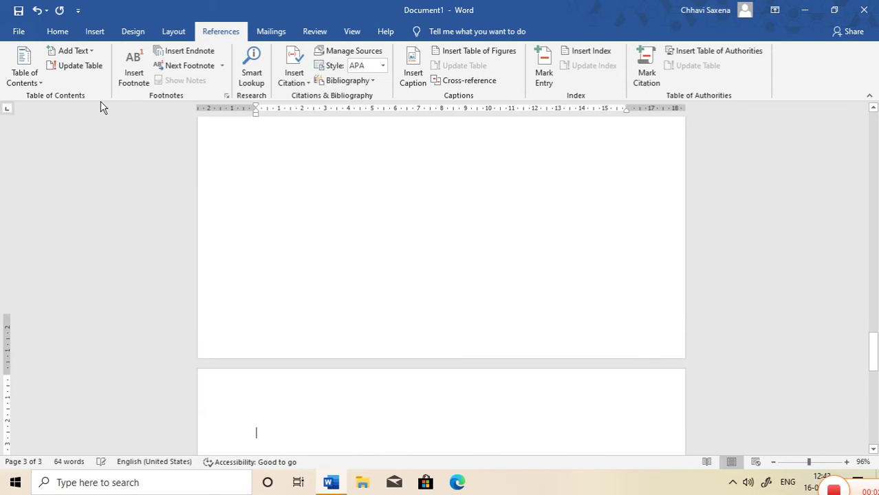
pyautogui.write('maths')
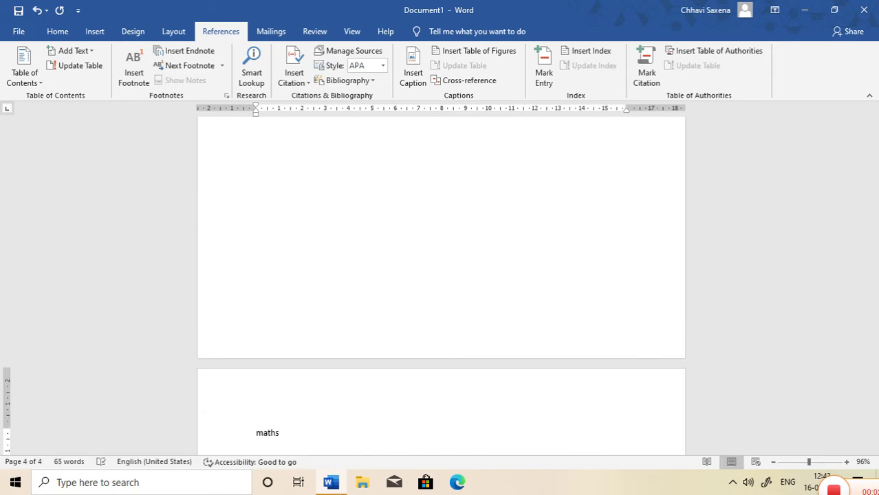
pyautogui.click(65, 51)
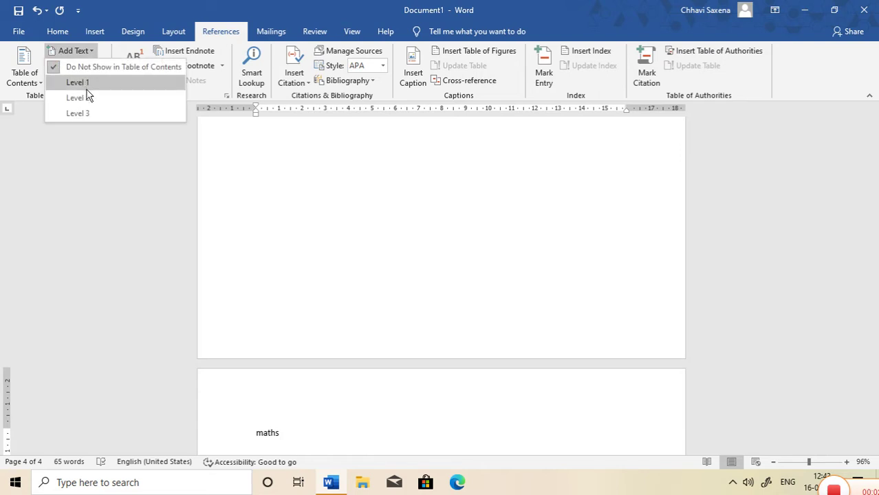
pyautogui.click(88, 112)
pyautogui.press('Return')
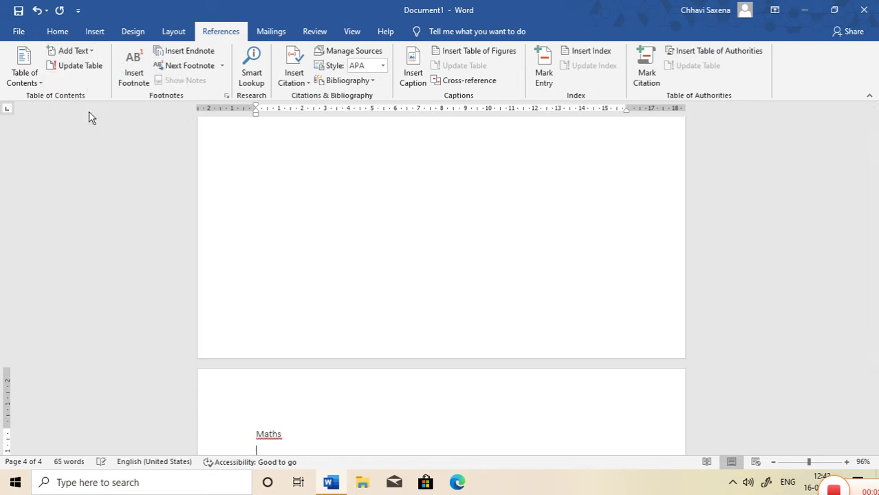
pyautogui.hotkey('ctrl', 'v')
pyautogui.hotkey('ctrl', 'v')
pyautogui.hotkey('ctrl', 'v')
pyautogui.hotkey('ctrl', 'v')
pyautogui.hotkey('ctrl', 'v')
pyautogui.hotkey('ctrl', 'v')
pyautogui.hotkey('ctrl', 'v')
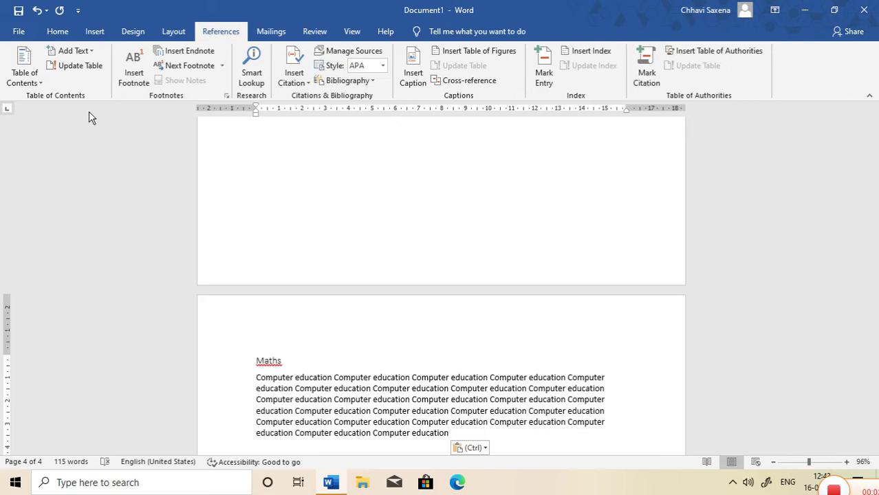
pyautogui.hotkey('ctrl', 'Home')
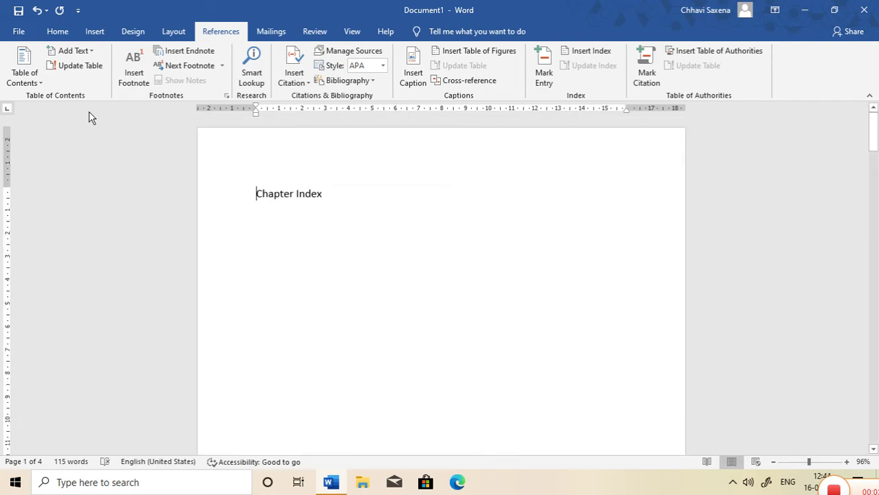
# Add an empty line below 'Chapter Index' and show the Table of Contents gallery.
pyautogui.click(338, 196)
pyautogui.press('Return')
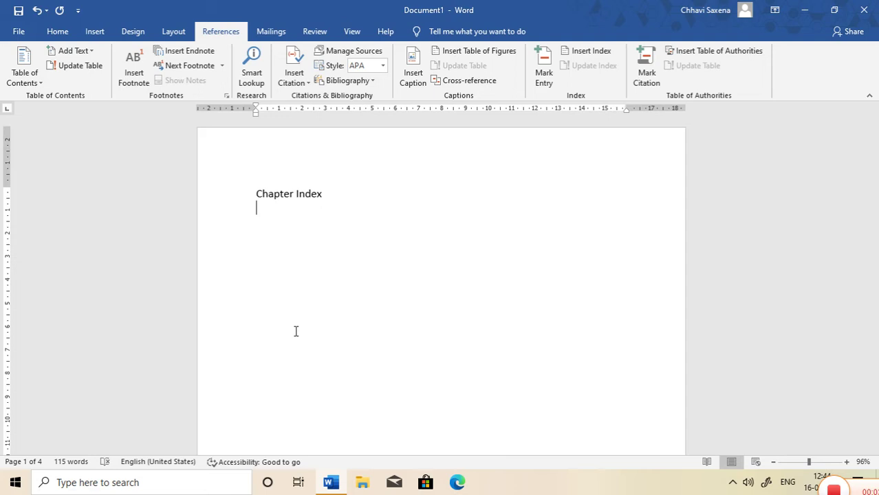
pyautogui.click(77, 55)
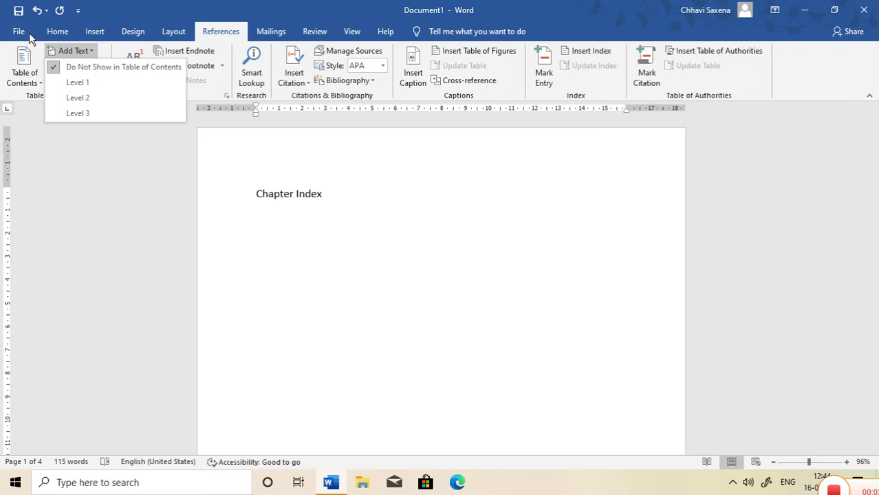
pyautogui.click(339, 189)
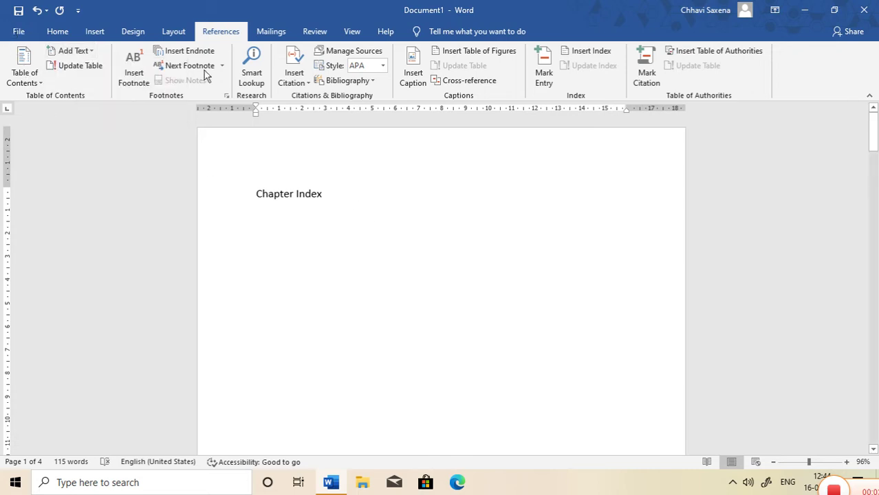
pyautogui.click(41, 73)
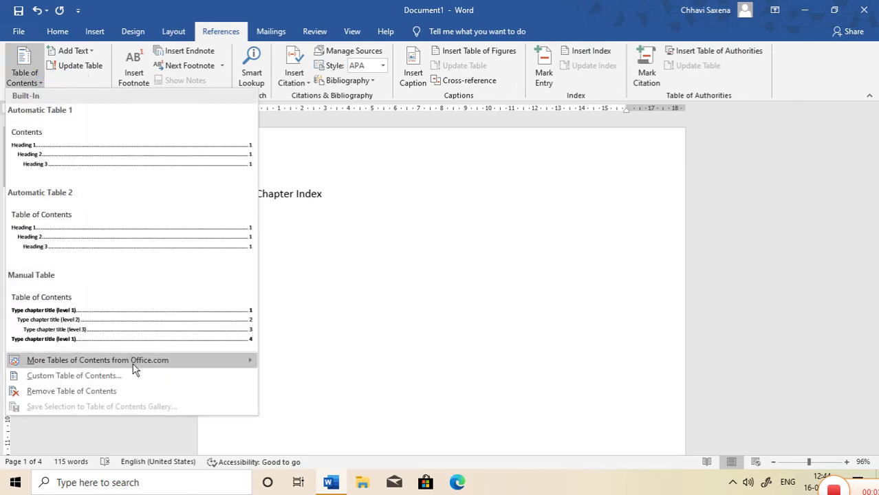
# Insert Automatic Table 1 below 'Chapter Index' and delete its 'Contents' title.
pyautogui.click(89, 159)
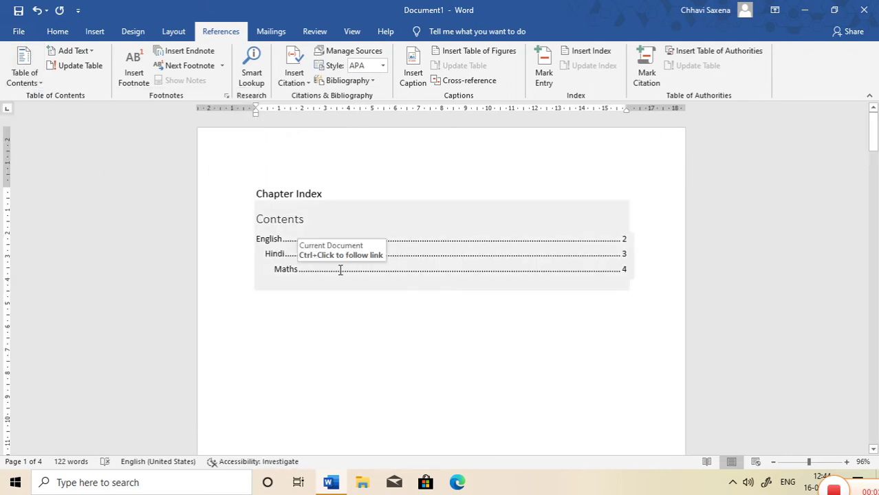
pyautogui.click(317, 212)
pyautogui.press('BackSpace')
pyautogui.press('BackSpace')
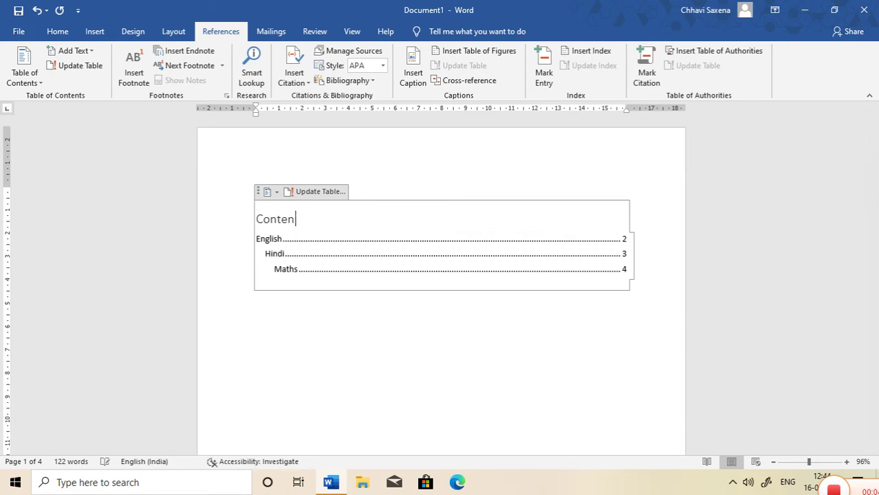
pyautogui.press('BackSpace')
pyautogui.press('BackSpace')
pyautogui.press('BackSpace')
pyautogui.press('BackSpace')
pyautogui.press('BackSpace')
pyautogui.press('BackSpace')
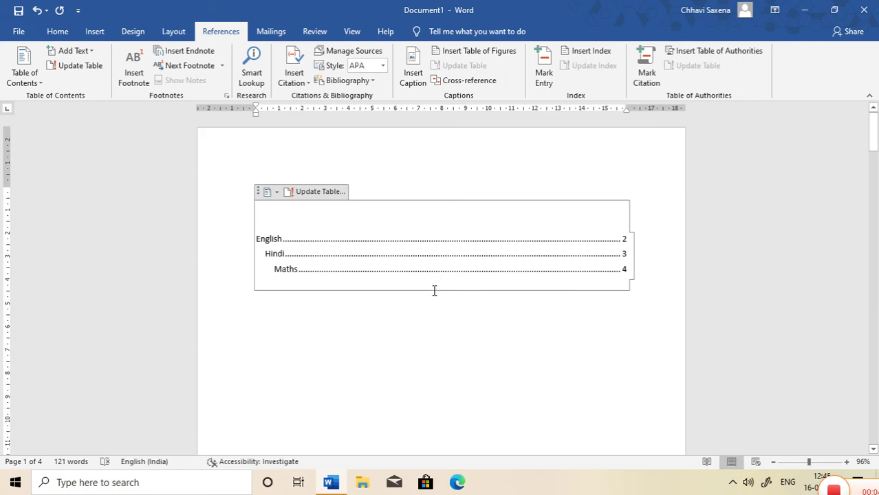
# Follow the Maths and Hindi contents links, then add a page break after the Maths text.
pyautogui.keyDown('ctrl'); pyautogui.click(575, 270); pyautogui.keyUp('ctrl')
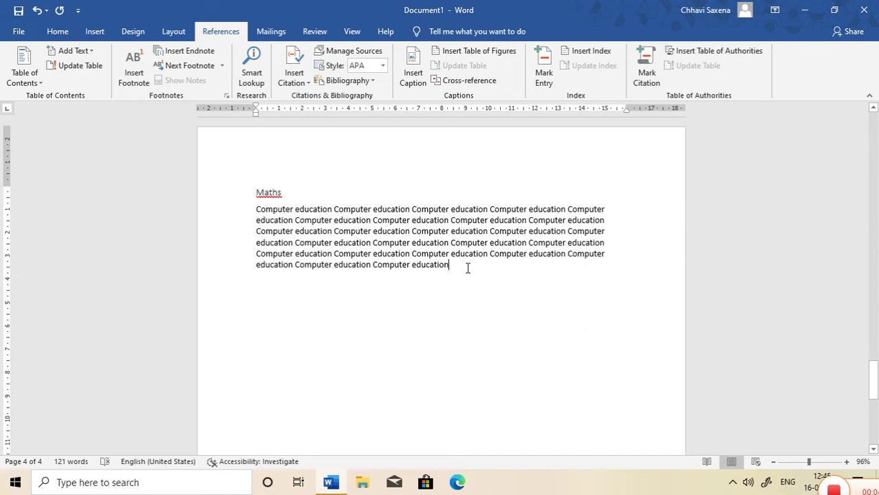
pyautogui.hotkey('ctrl', 'Home')
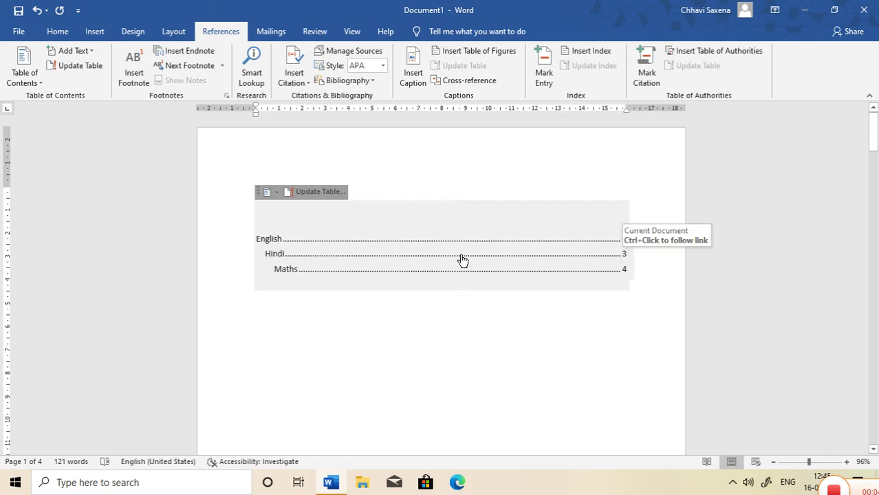
pyautogui.click(462, 256)
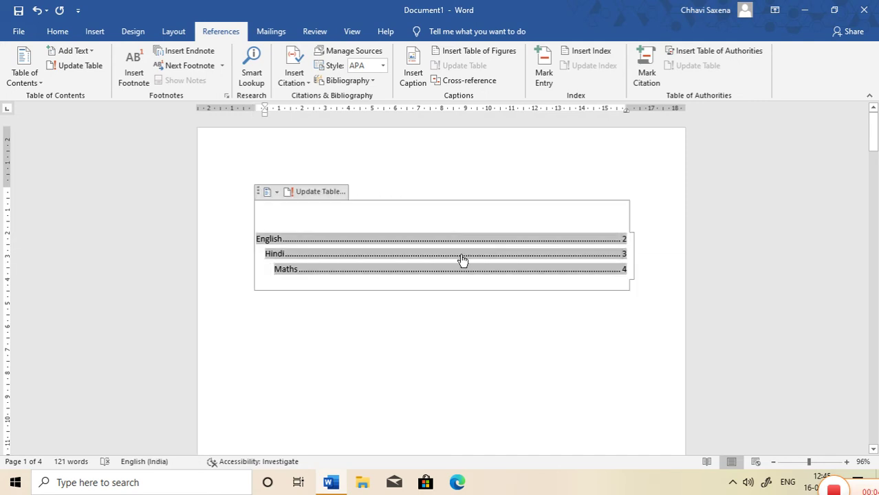
pyautogui.keyDown('ctrl'); pyautogui.click(462, 260); pyautogui.keyUp('ctrl')
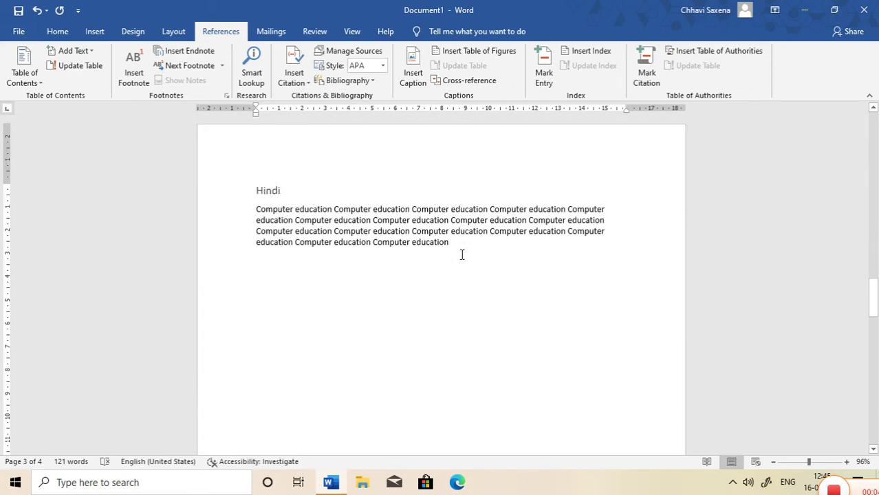
pyautogui.hotkey('ctrl', 'End')
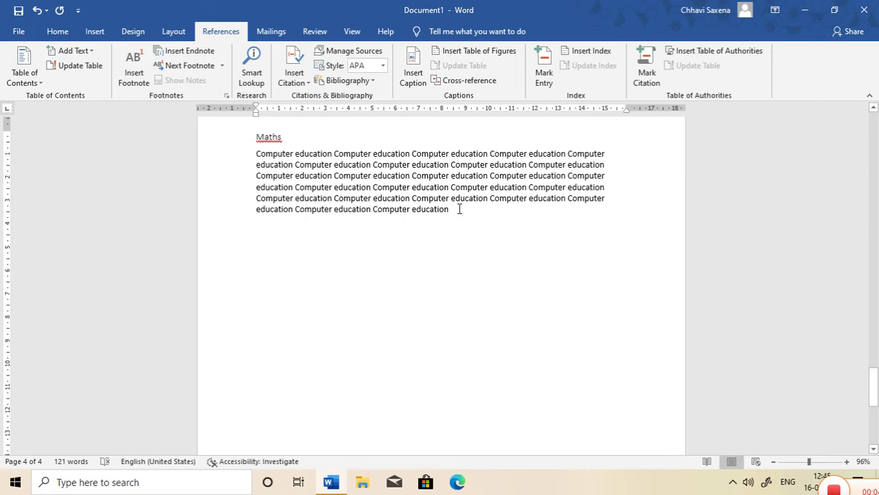
pyautogui.hotkey('ctrl', 'Return')
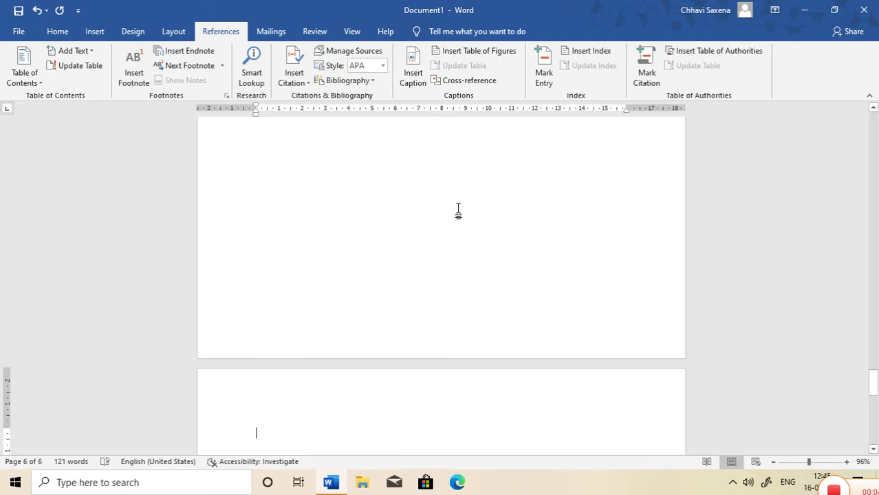
# Add a 'GK' section with pasted sample text, then new pages and an 'SST' heading.
pyautogui.write('GK')
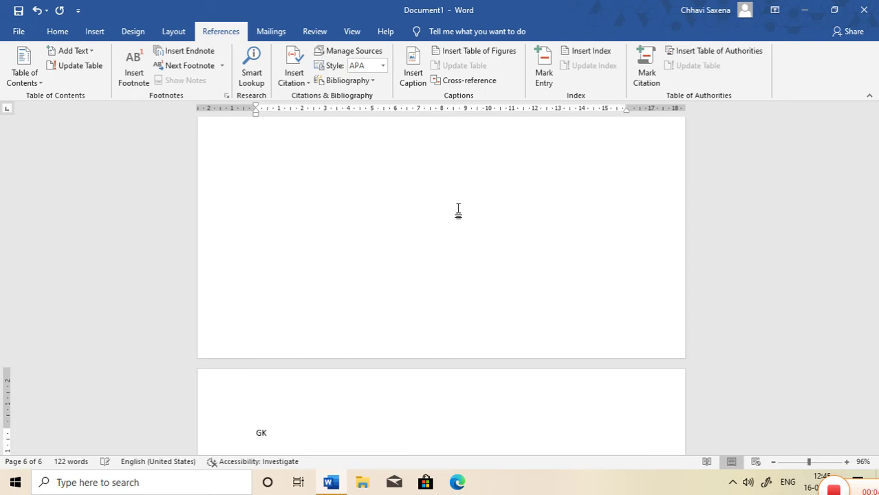
pyautogui.press('Return')
pyautogui.write('Computer education')
pyautogui.hotkey('ctrl', 'v')
pyautogui.hotkey('ctrl', 'v')
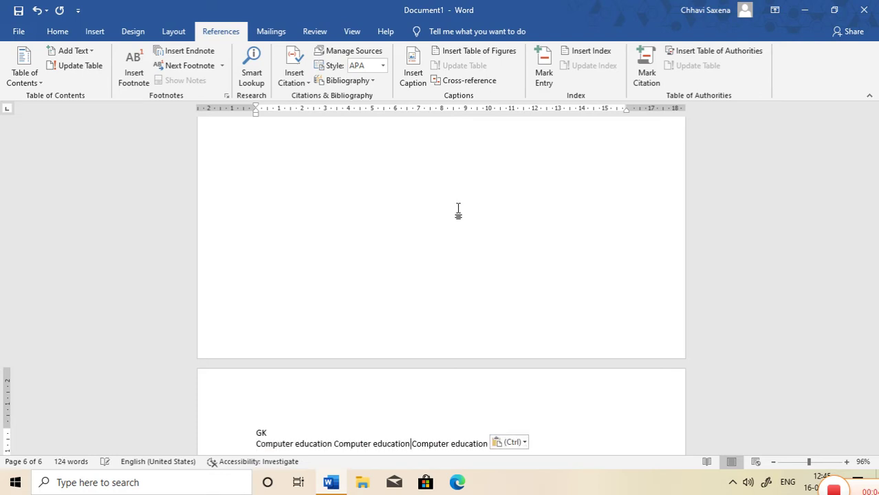
pyautogui.hotkey('ctrl', 'v')
pyautogui.hotkey('ctrl', 'v')
pyautogui.hotkey('ctrl', 'v')
pyautogui.hotkey('ctrl', 'v')
pyautogui.hotkey('ctrl', 'v')
pyautogui.hotkey('ctrl', 'v')
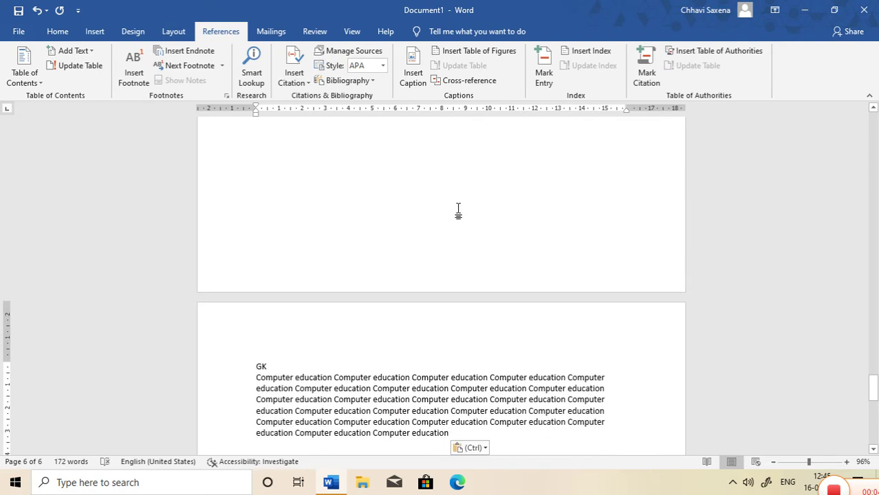
pyautogui.hotkey('ctrl', 'Return')
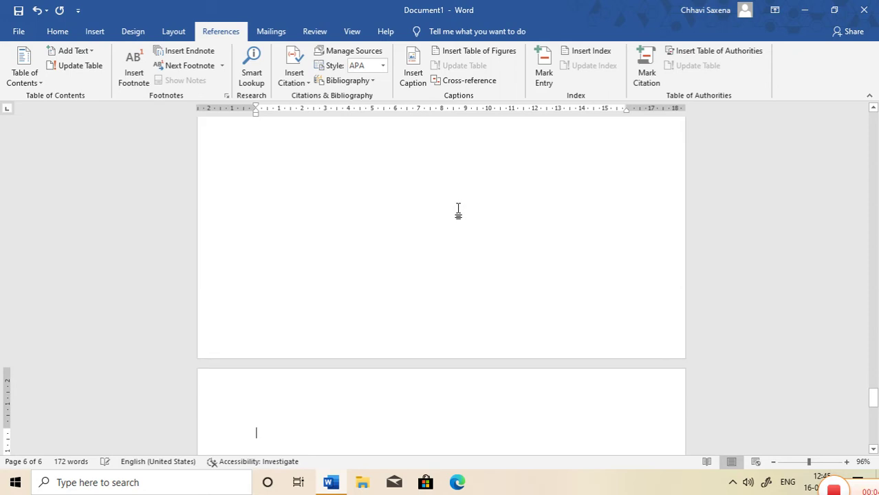
pyautogui.scroll(-3, 458, 212)
pyautogui.hotkey('ctrl', 'Return')
pyautogui.hotkey('ctrl', 'Return')
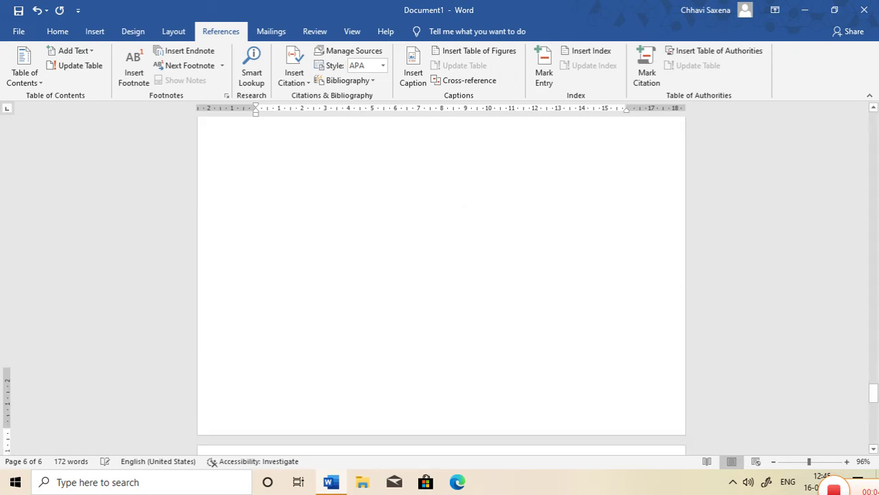
pyautogui.write('SSR')
pyautogui.press('BackSpace')
pyautogui.write('T')
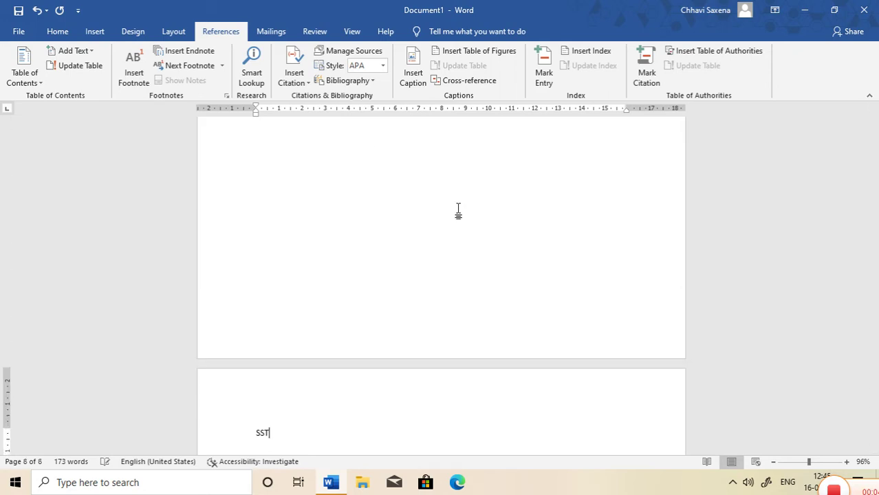
# Mark SST as a Level 1 contents entry and GK as Level 3.
pyautogui.click(92, 50)
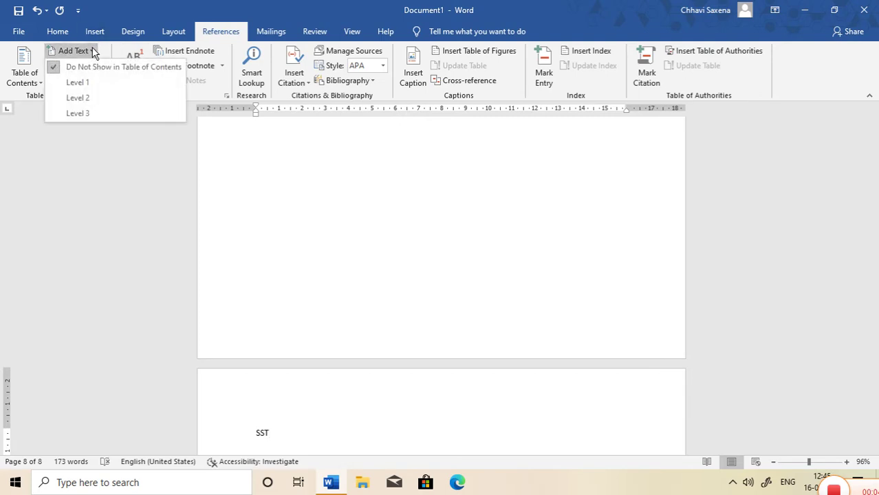
pyautogui.click(83, 83)
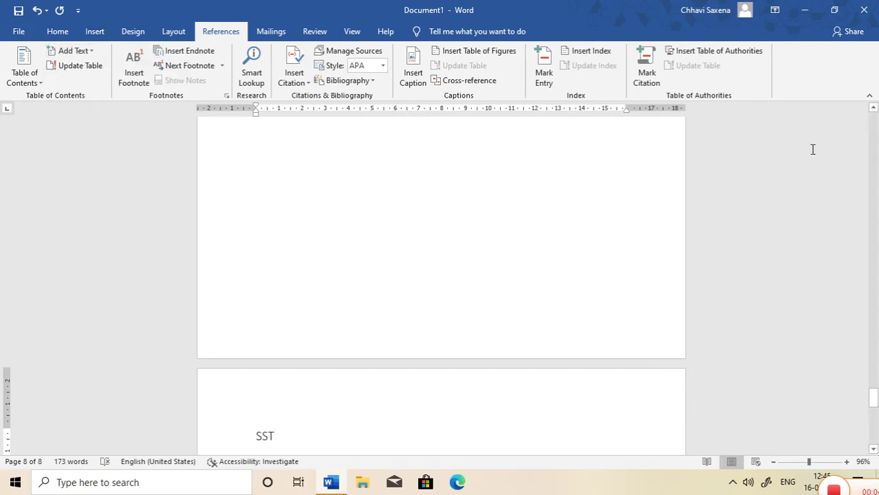
pyautogui.click(874, 110)
pyautogui.click(873, 110)
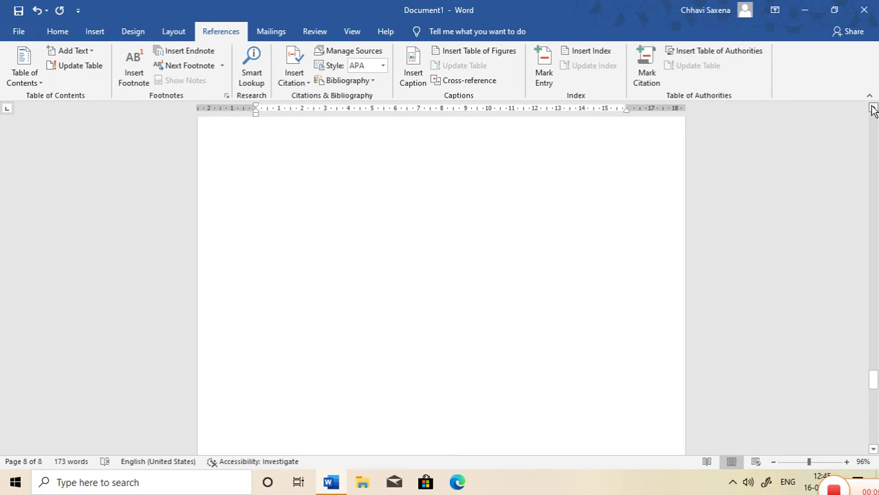
pyautogui.scroll(5, 874, 133)
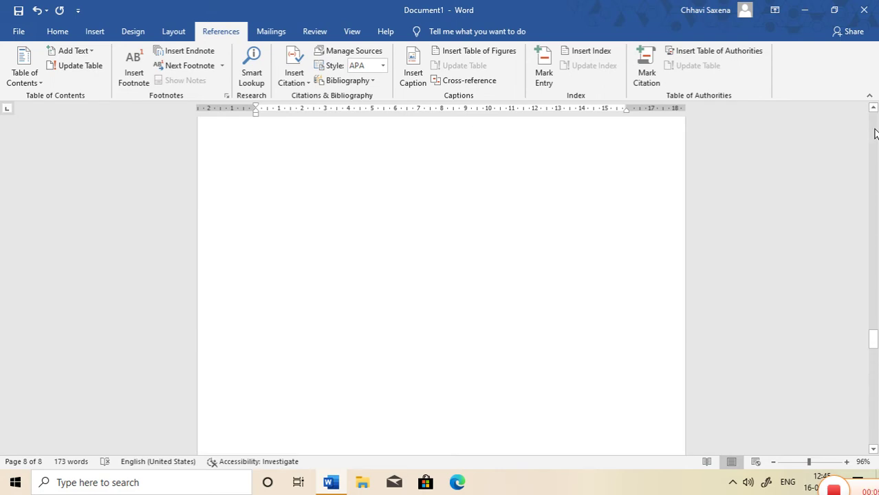
pyautogui.scroll(3, 874, 134)
pyautogui.click(268, 355)
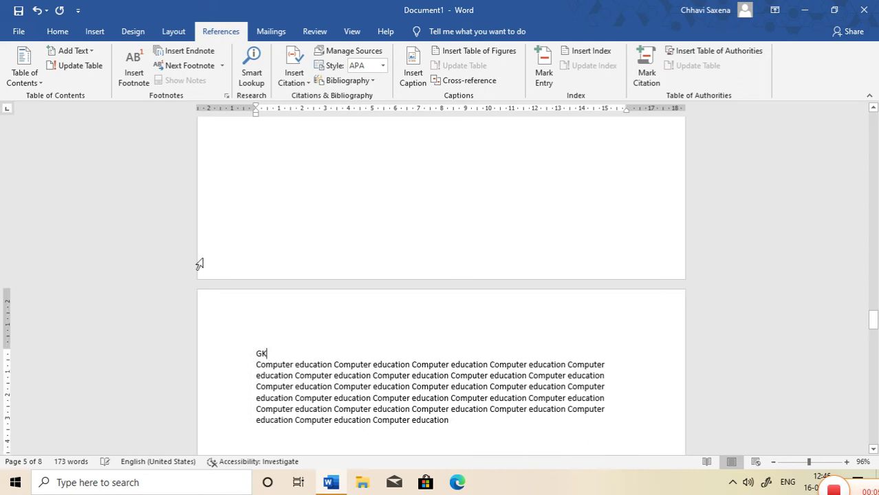
pyautogui.click(73, 51)
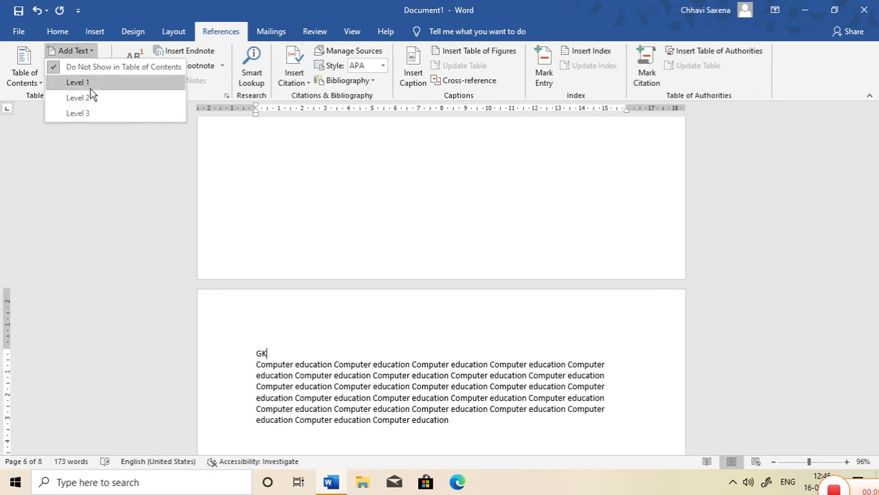
pyautogui.click(93, 112)
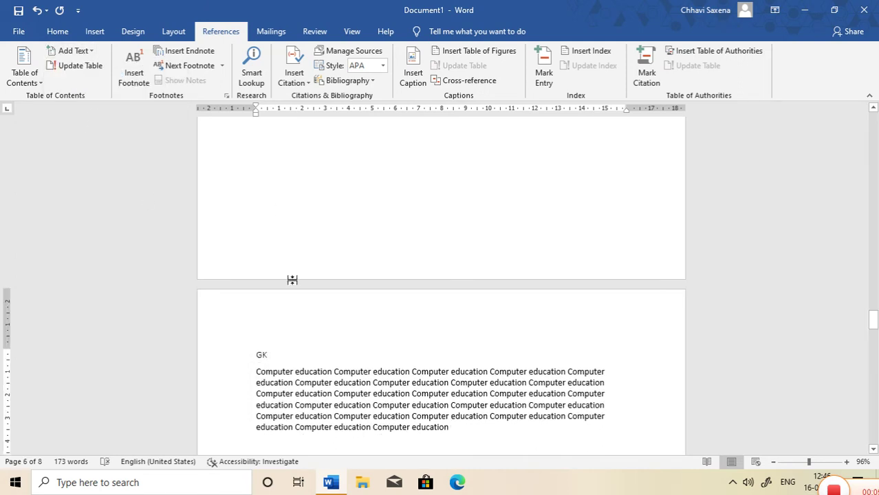
pyautogui.hotkey('ctrl', 'Home')
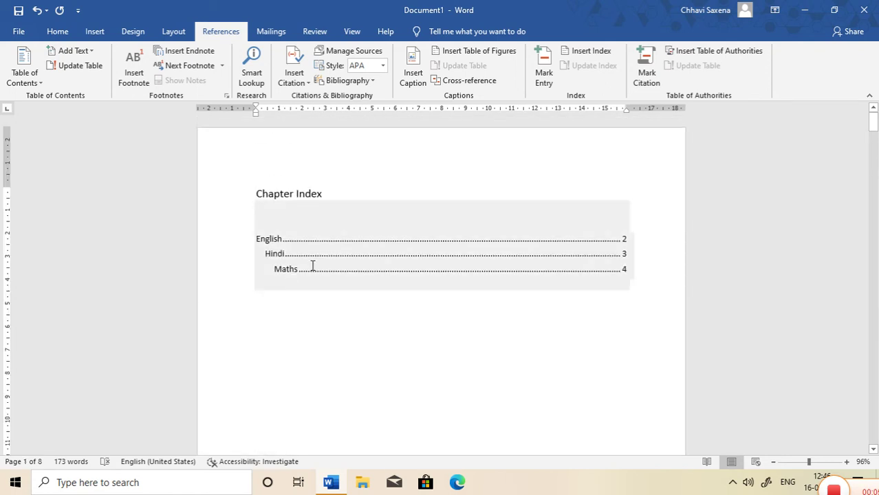
# Update the entire table of contents, then follow the SST entry to page 8.
pyautogui.click(313, 267)
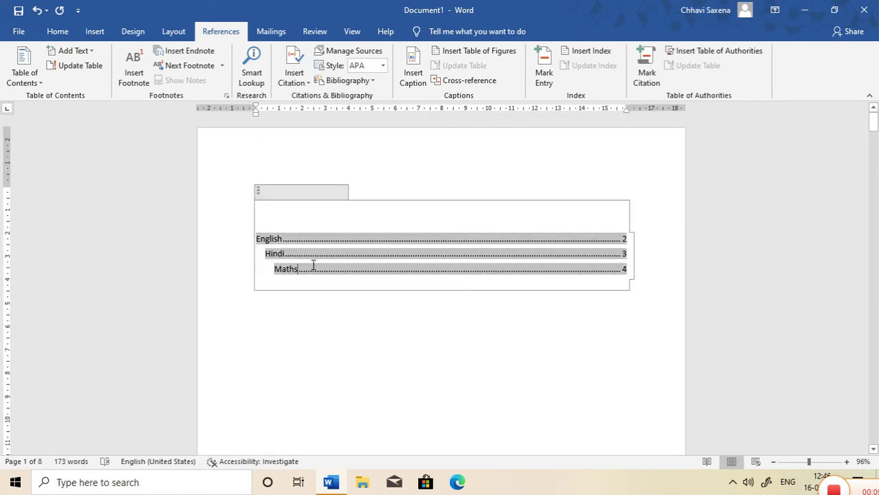
pyautogui.click(62, 70)
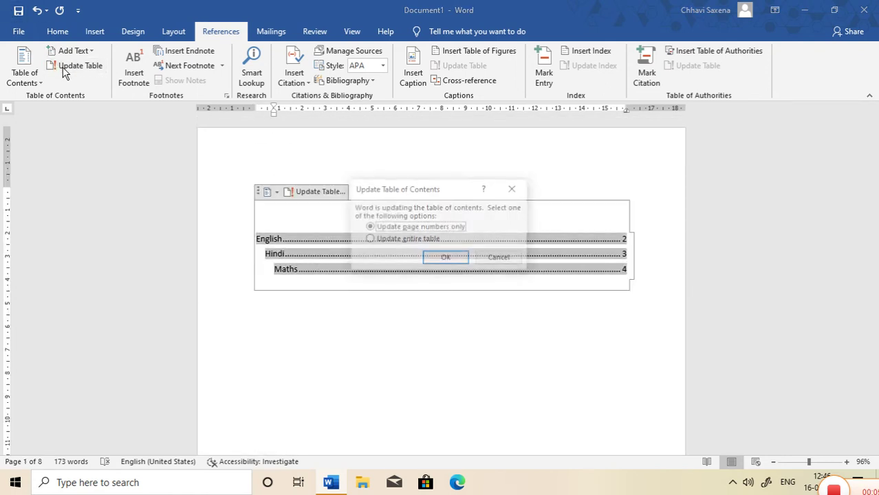
pyautogui.click(385, 240)
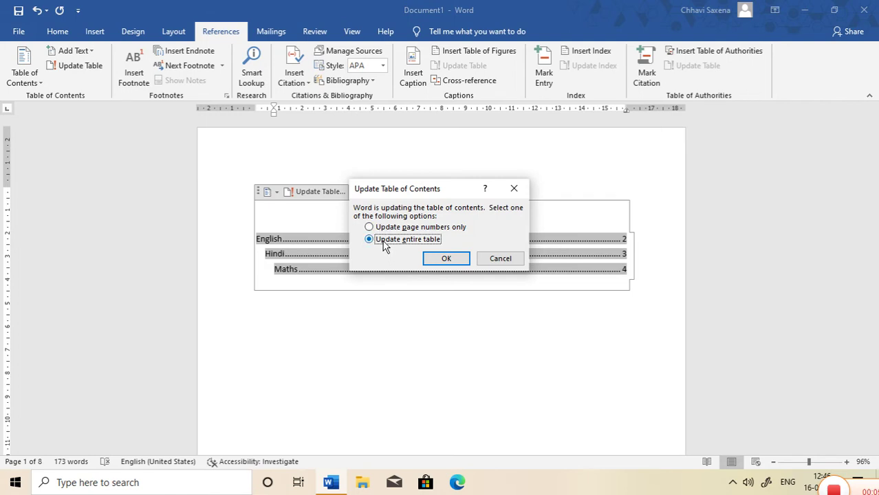
pyautogui.click(434, 259)
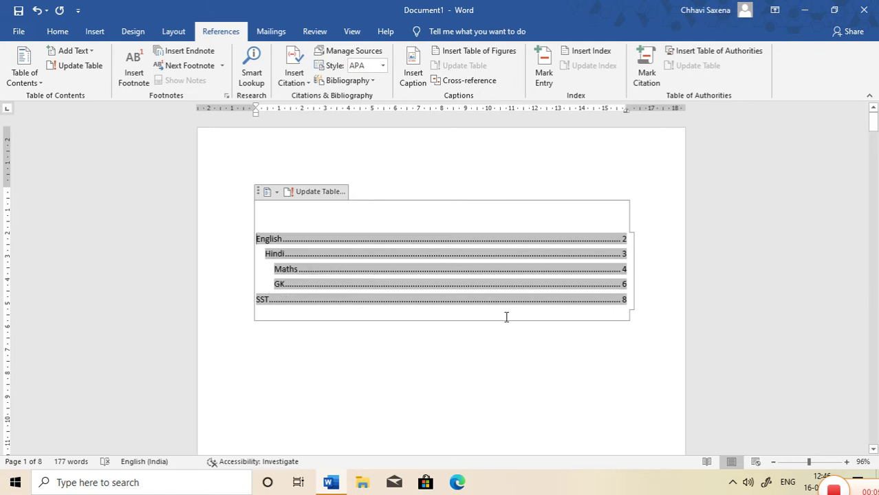
pyautogui.keyDown('ctrl'); pyautogui.click(612, 306); pyautogui.keyUp('ctrl')
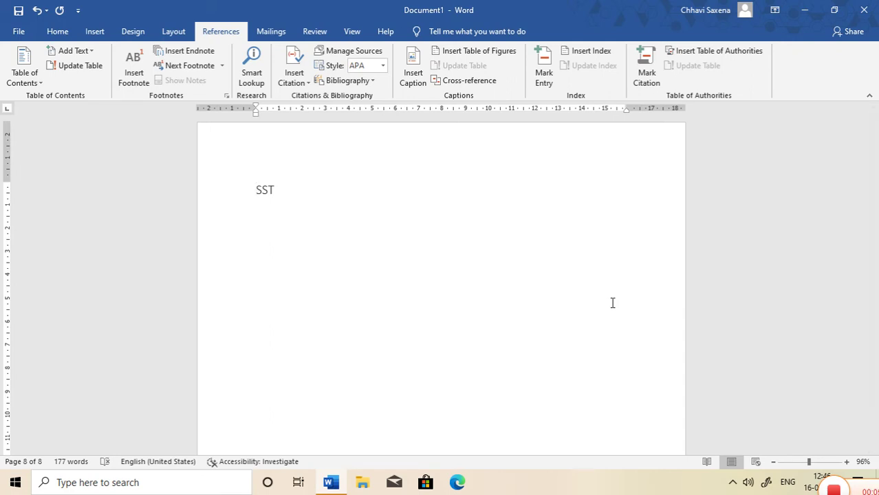
# Select all content with Ctrl+A and delete it.
pyautogui.hotkey('ctrl', 'a')
pyautogui.press('Delete')
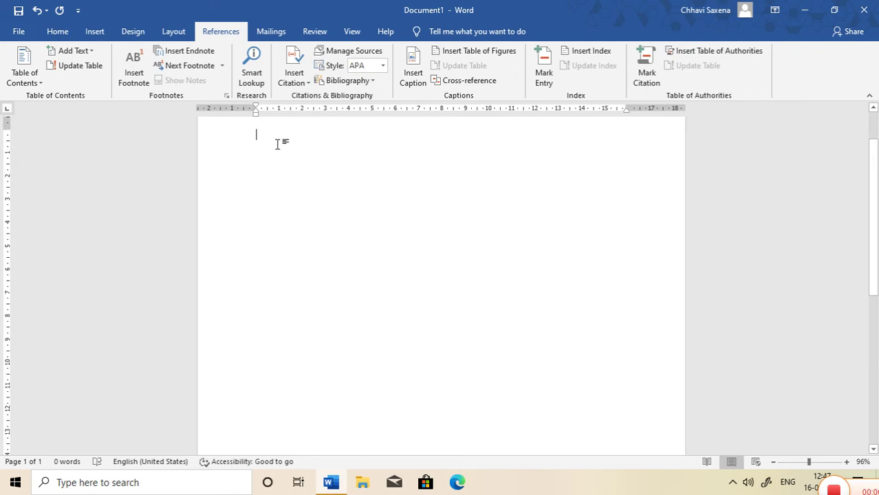
# Type the word 'education' in the body text at normal font size.
pyautogui.write('Goo')
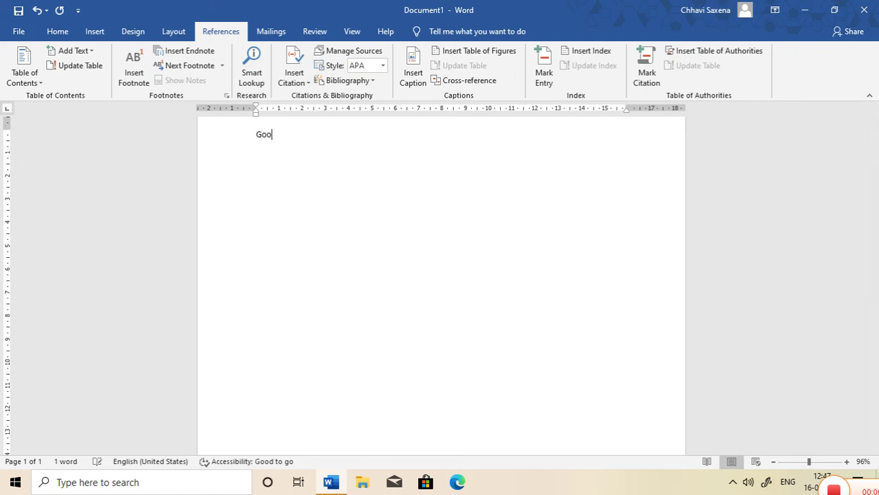
pyautogui.press('BackSpace')
pyautogui.press('BackSpace')
pyautogui.press('BackSpace')
pyautogui.hotkey('ctrl', ']')
pyautogui.hotkey('ctrl', ']')
pyautogui.hotkey('ctrl', ']')
pyautogui.hotkey('ctrl', '[')
pyautogui.hotkey('ctrl', '[')
pyautogui.hotkey('ctrl', '[')
pyautogui.write('G')
pyautogui.press('BackSpace')
pyautogui.write('ed')
pyautogui.write('ucation')
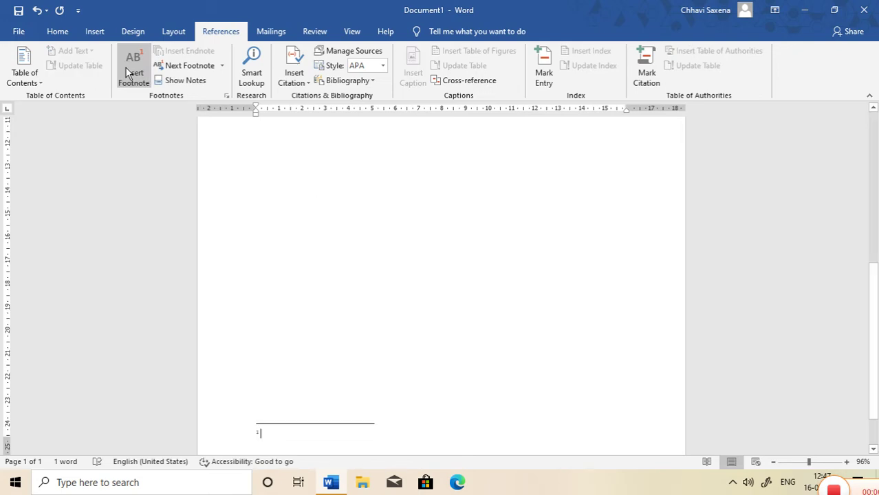
# Add footnote 1 reading 'Good education' and enlarge its font.
pyautogui.write('go')
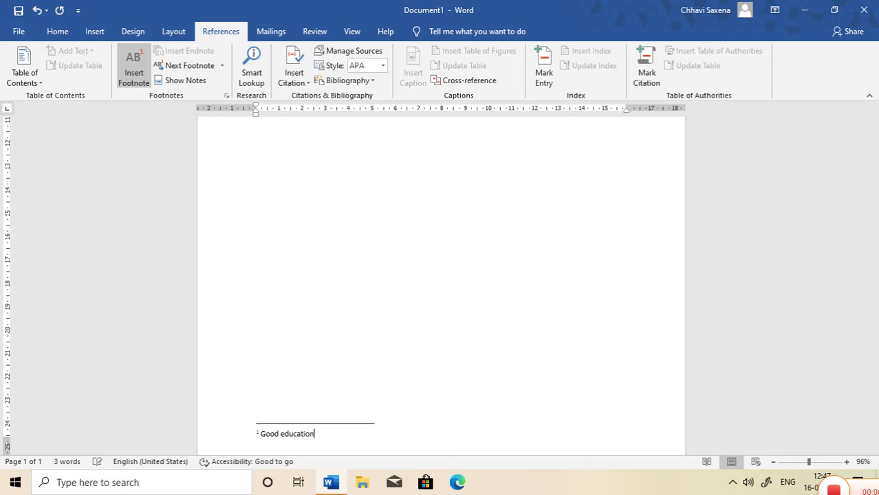
pyautogui.hotkey('shift', 'Left')
pyautogui.hotkey('shift', 'Left')
pyautogui.hotkey('shift', 'Left')
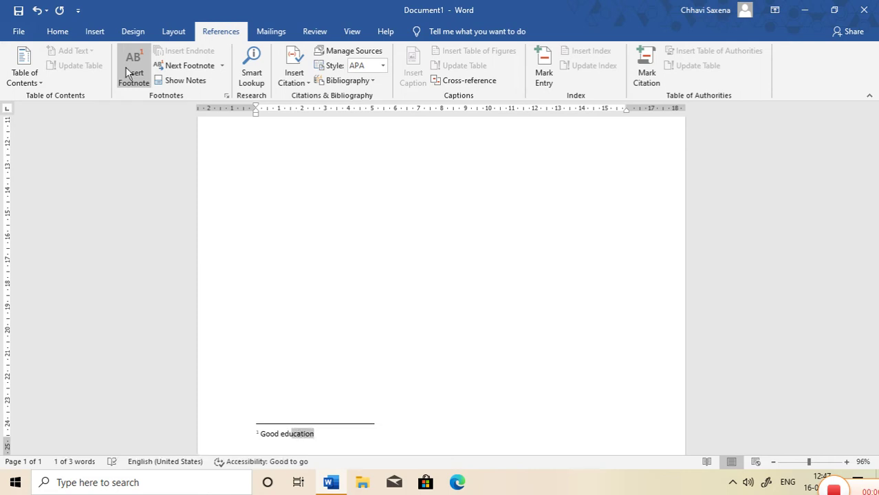
pyautogui.hotkey('shift', 'Left')
pyautogui.hotkey('shift', 'Left')
pyautogui.hotkey('shift', 'Left')
pyautogui.hotkey('ctrl', 'shift', '.')
pyautogui.hotkey('ctrl', 'shift', '.')
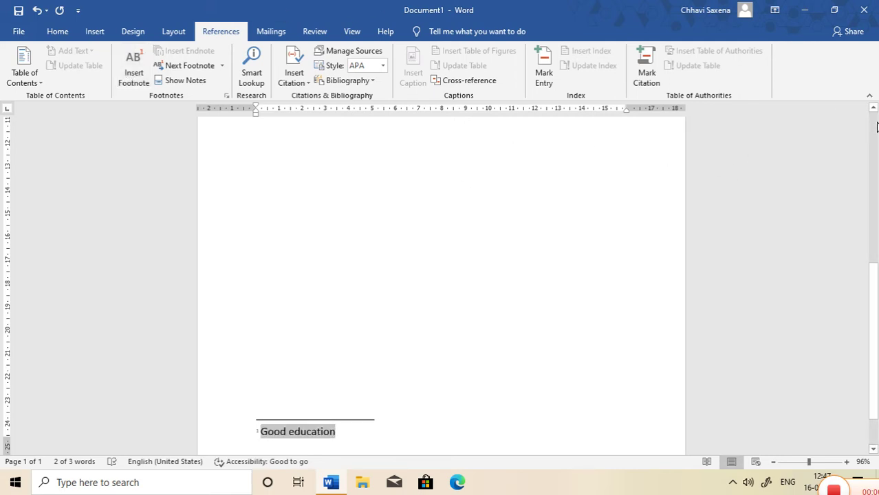
pyautogui.scroll(5, 385, 198)
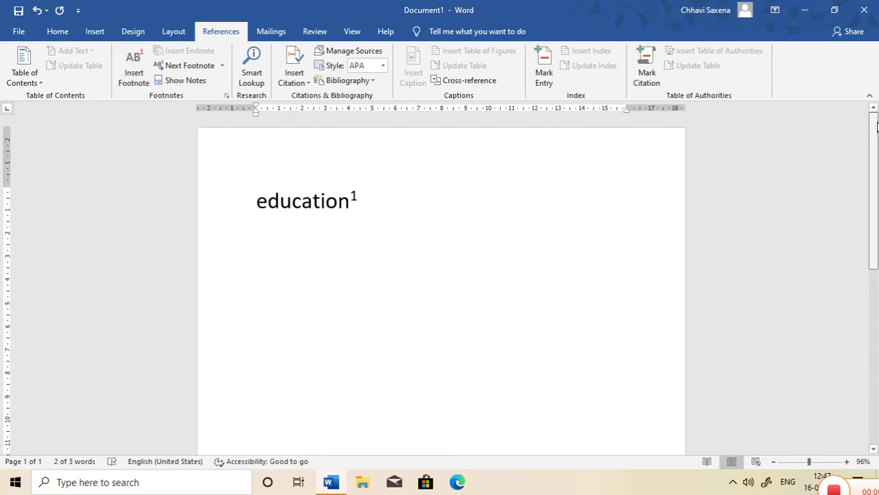
# On a new line type 'good' and give it footnote 2 reading 'I am good'.
pyautogui.click(366, 198)
pyautogui.press('Return')
pyautogui.write('g')
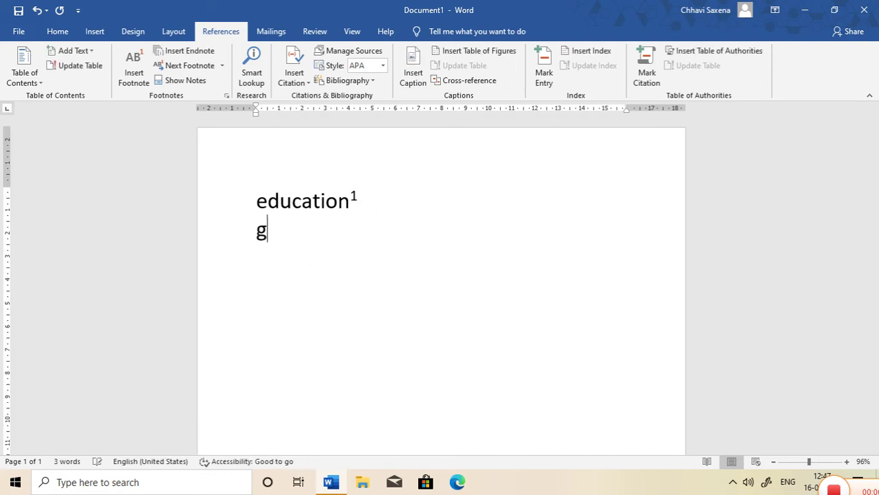
pyautogui.write('ood')
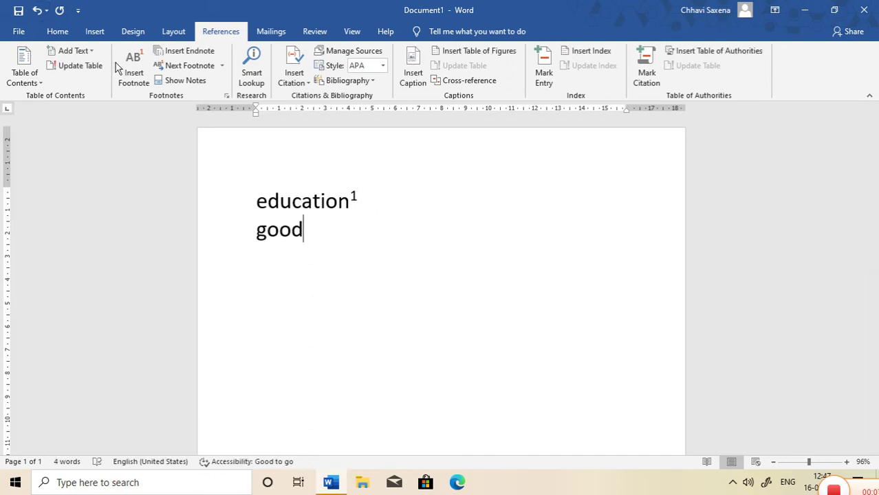
pyautogui.click(120, 62)
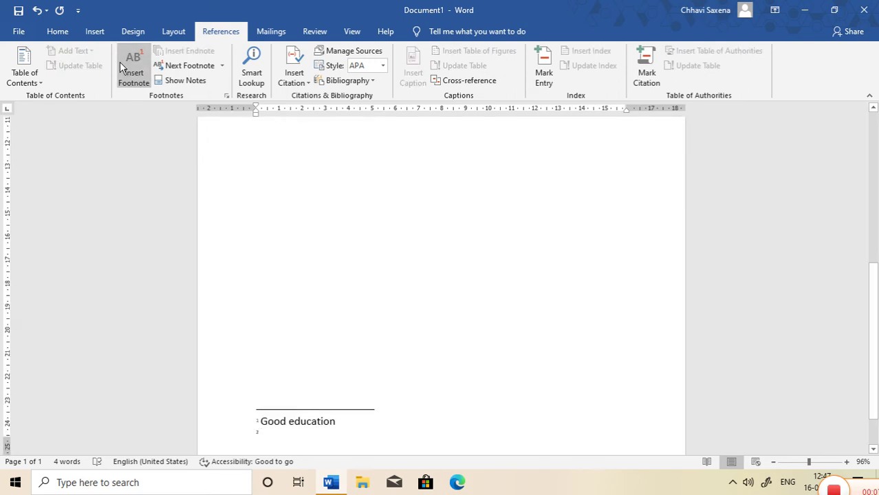
pyautogui.write('I am')
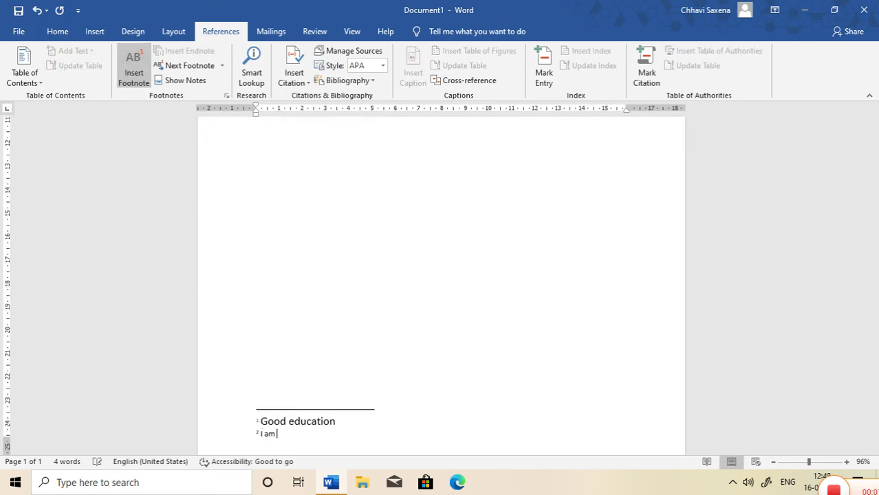
pyautogui.write(' good')
# On a new line type 'computer' and give it footnote 3 reading 'machine'.
pyautogui.click(873, 145)
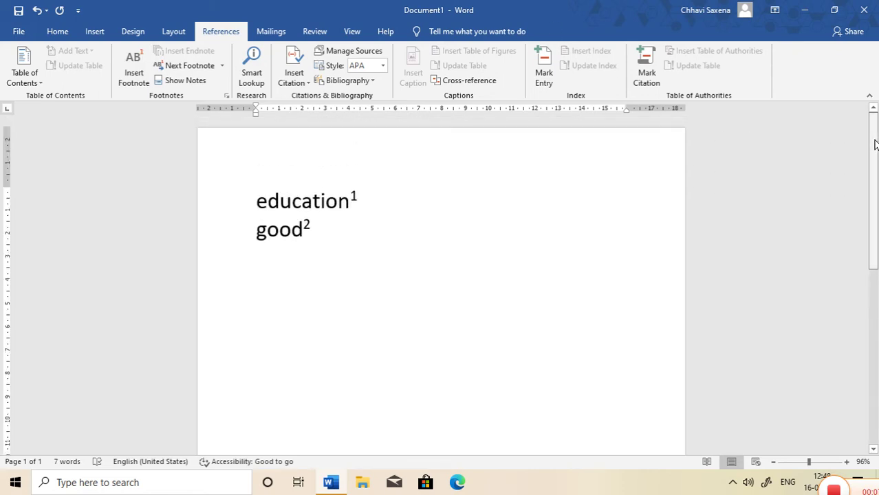
pyautogui.click(338, 238)
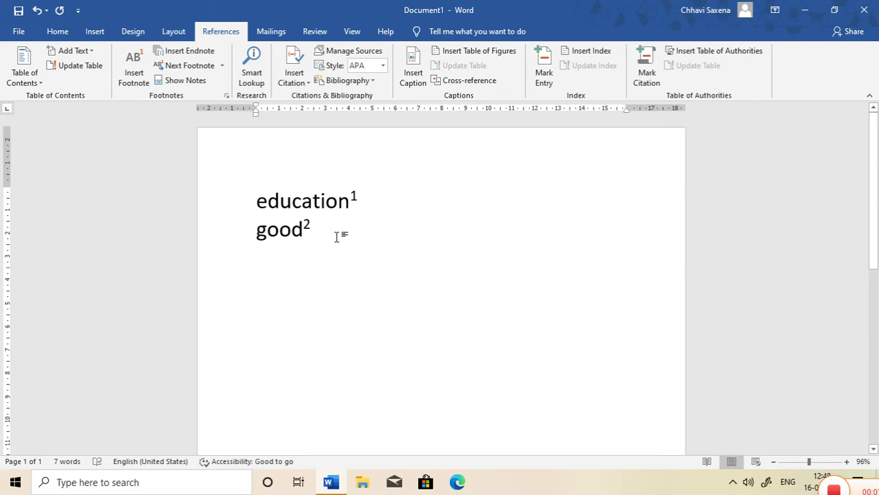
pyautogui.press('Return')
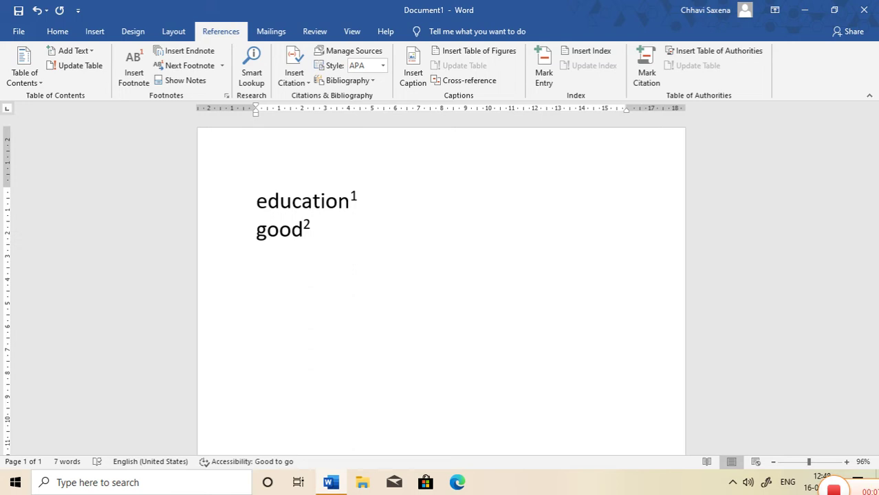
pyautogui.write('comput')
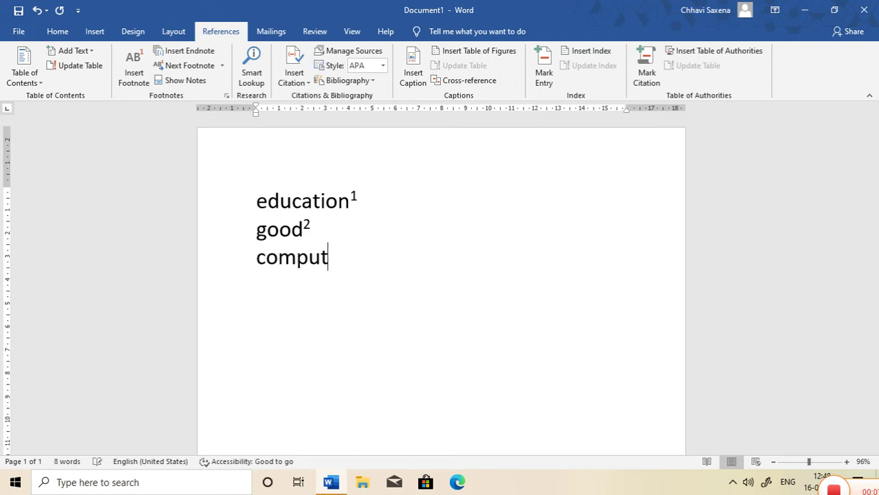
pyautogui.write('er')
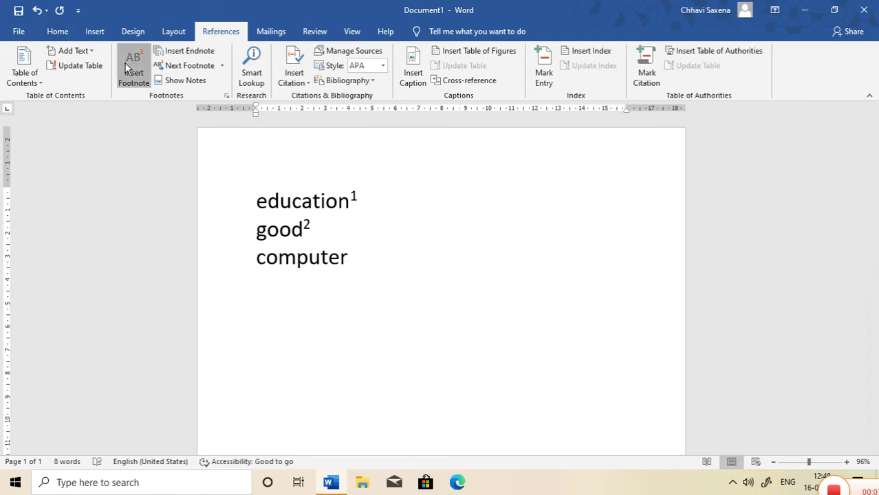
pyautogui.click(125, 63)
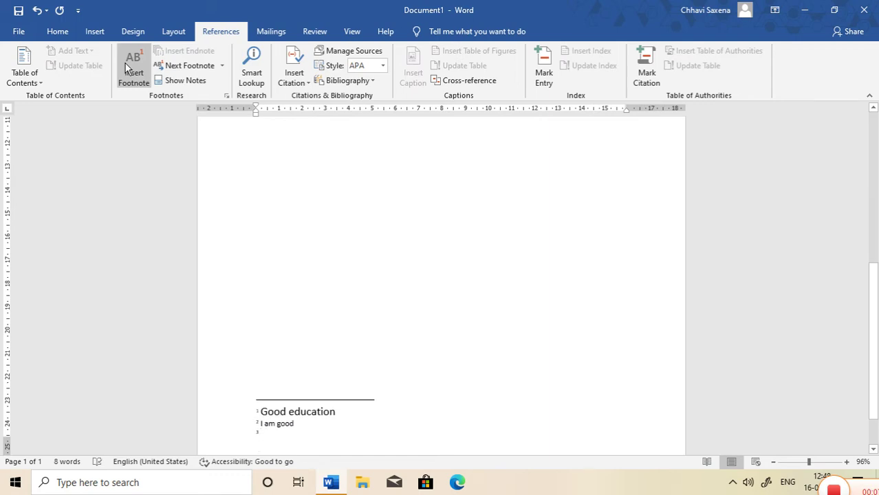
pyautogui.press('Tab')
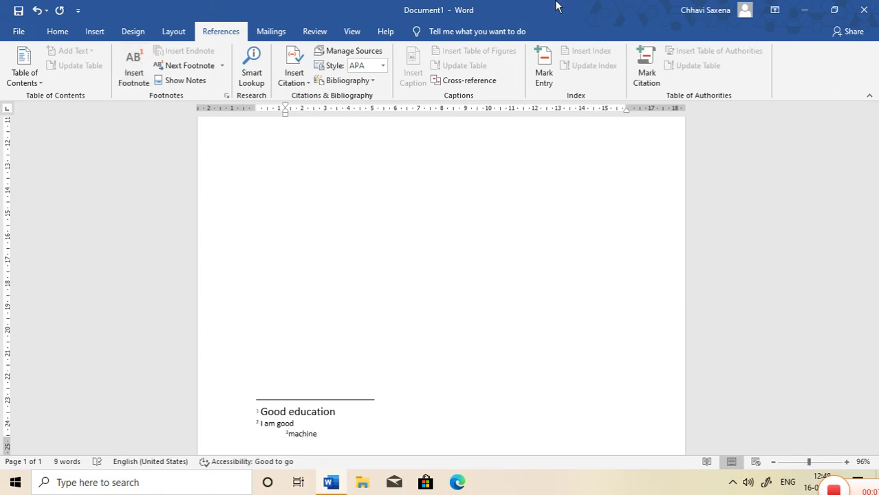
pyautogui.click(875, 135)
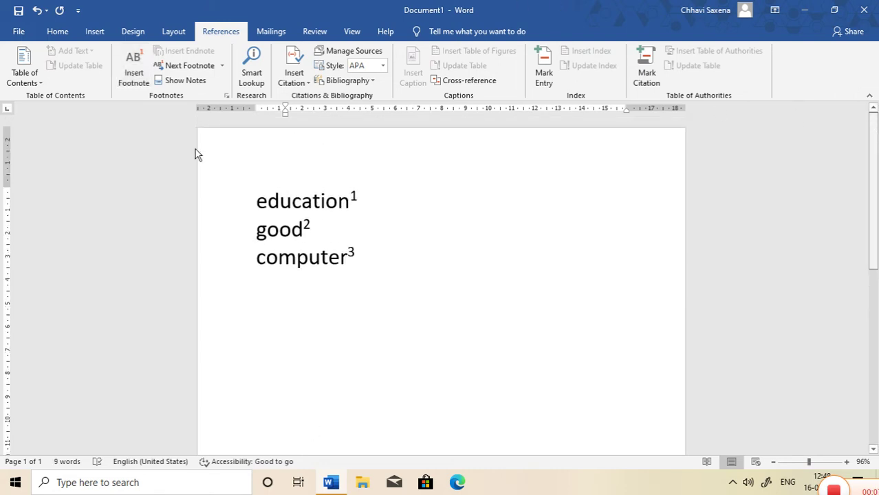
pyautogui.click(292, 229)
pyautogui.click(196, 81)
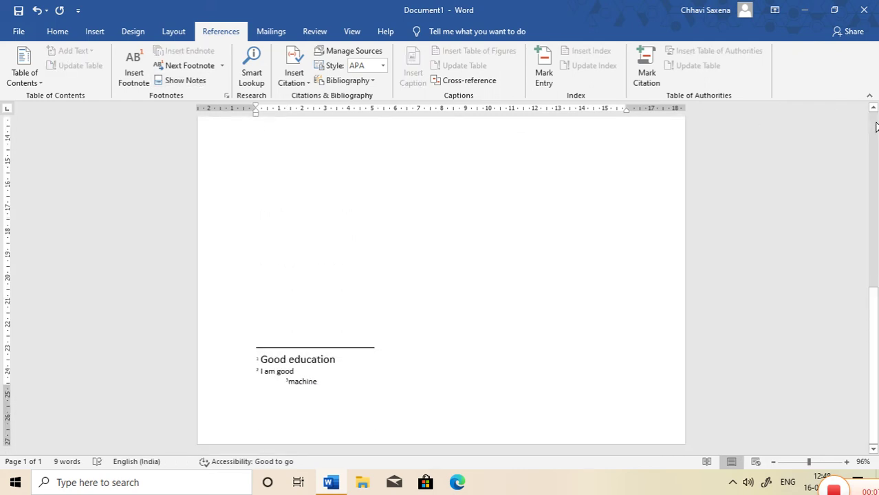
pyautogui.click(875, 123)
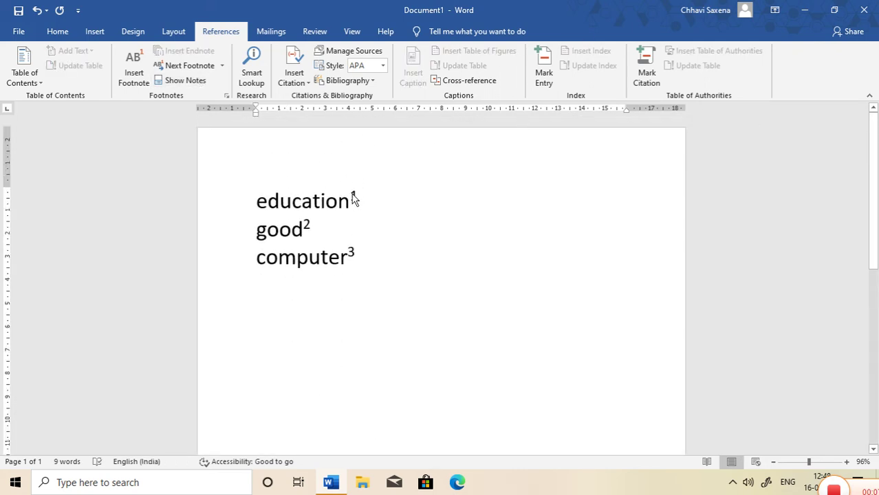
pyautogui.moveTo(354, 195)
pyautogui.click(222, 65)
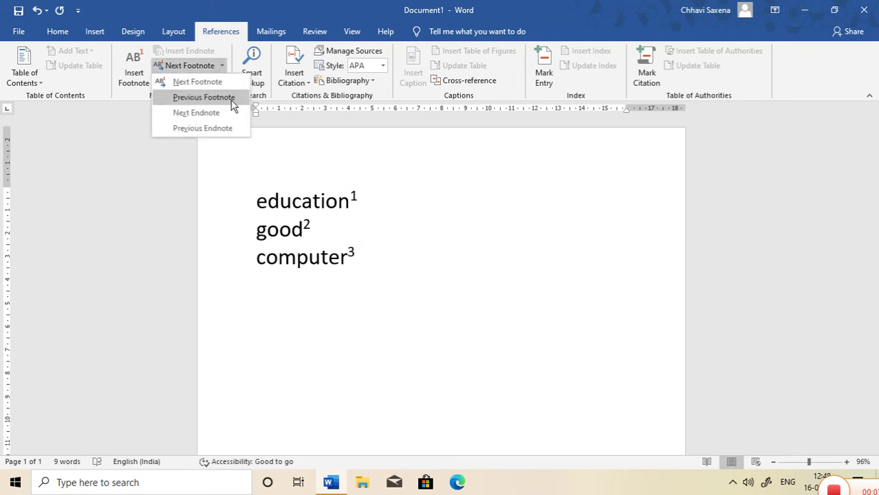
pyautogui.click(232, 103)
pyautogui.click(222, 65)
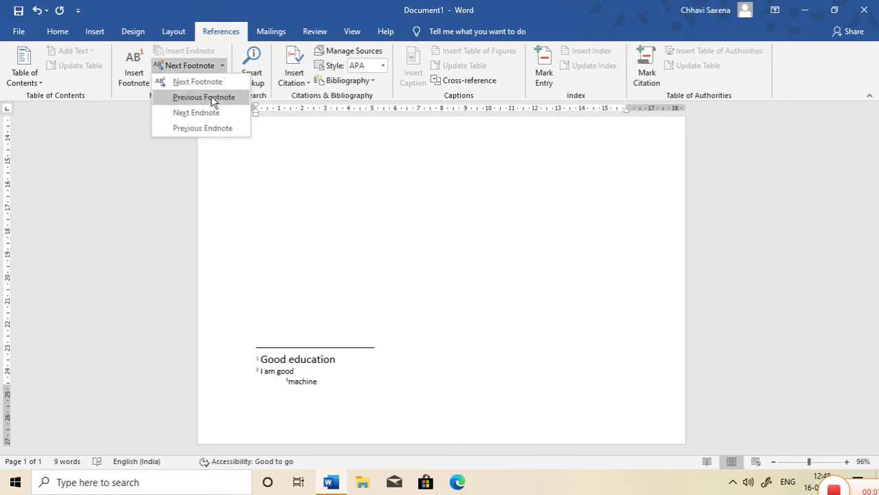
pyautogui.click(206, 86)
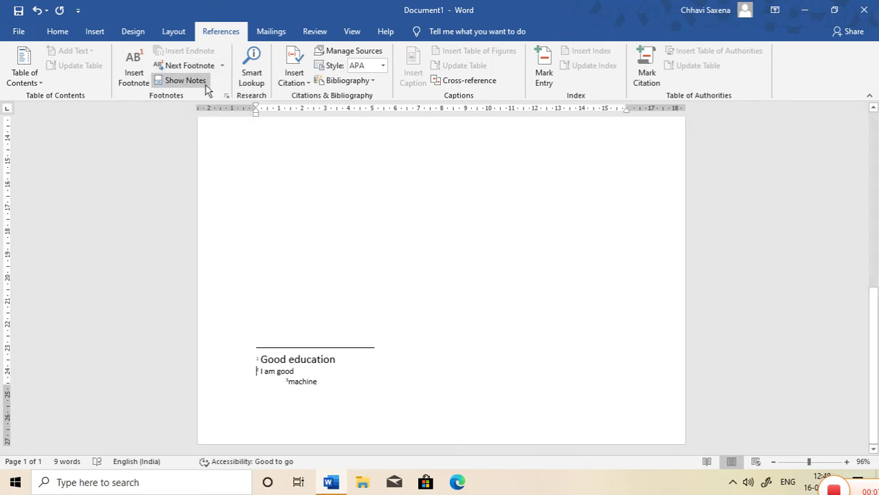
pyautogui.click(192, 80)
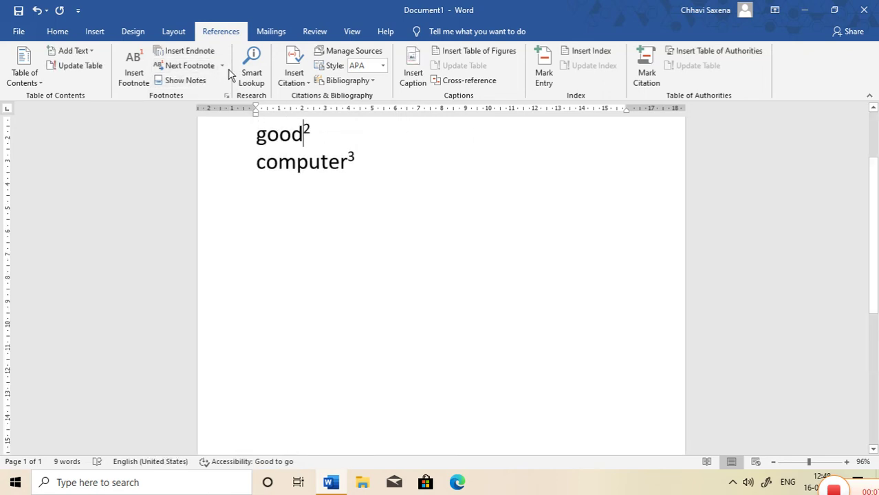
pyautogui.click(221, 66)
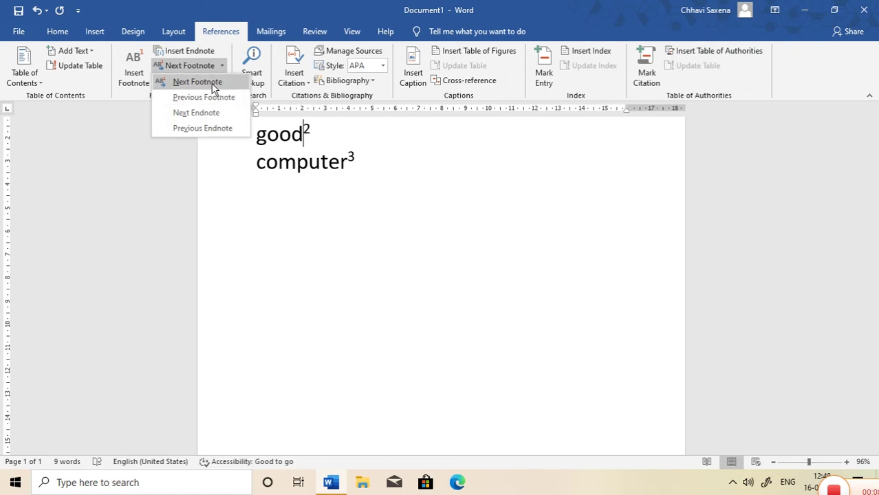
pyautogui.click(207, 83)
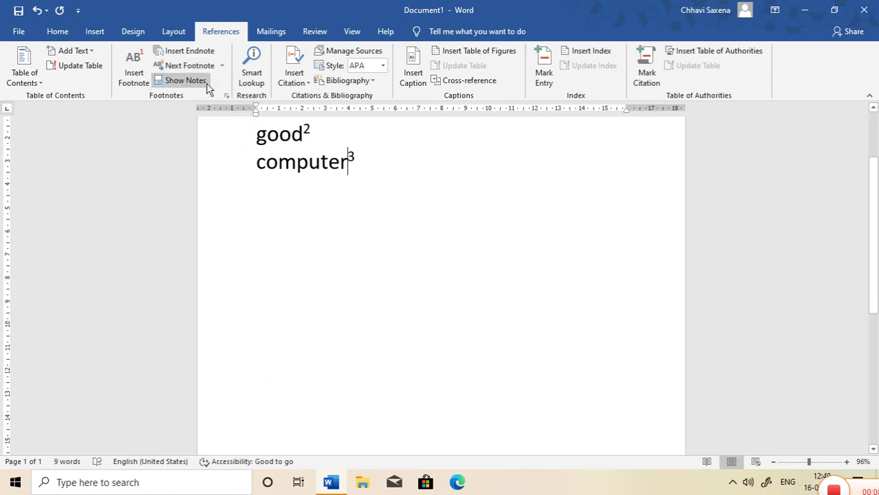
pyautogui.click(221, 66)
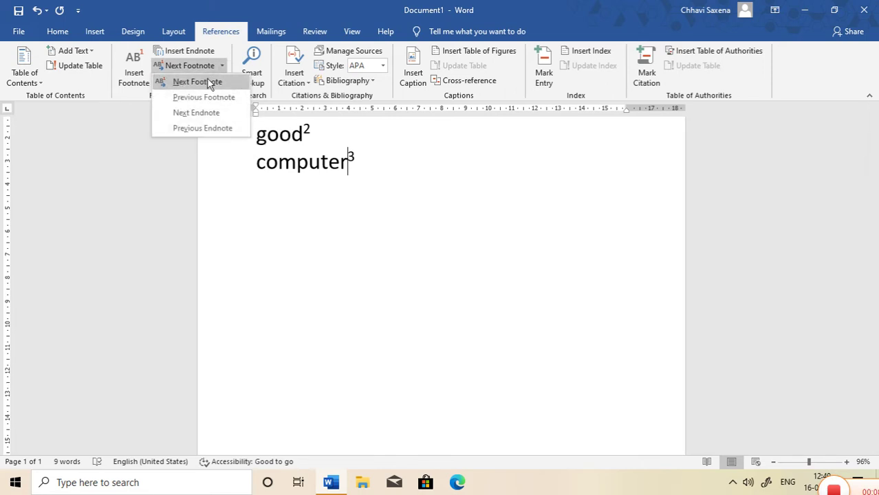
pyautogui.click(206, 95)
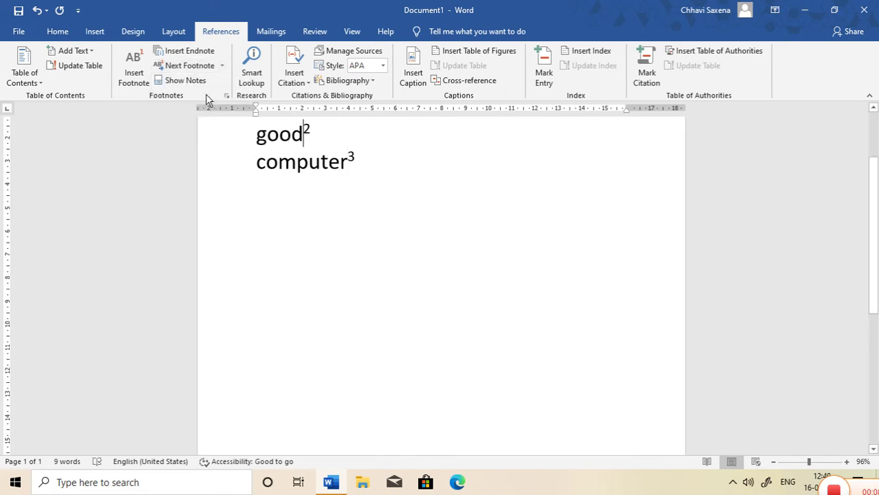
pyautogui.click(874, 110)
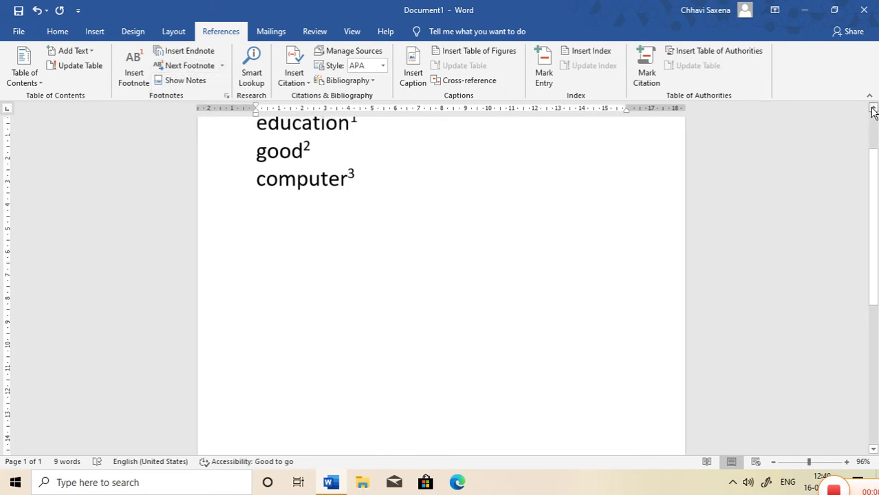
pyautogui.click(873, 110)
pyautogui.click(873, 110)
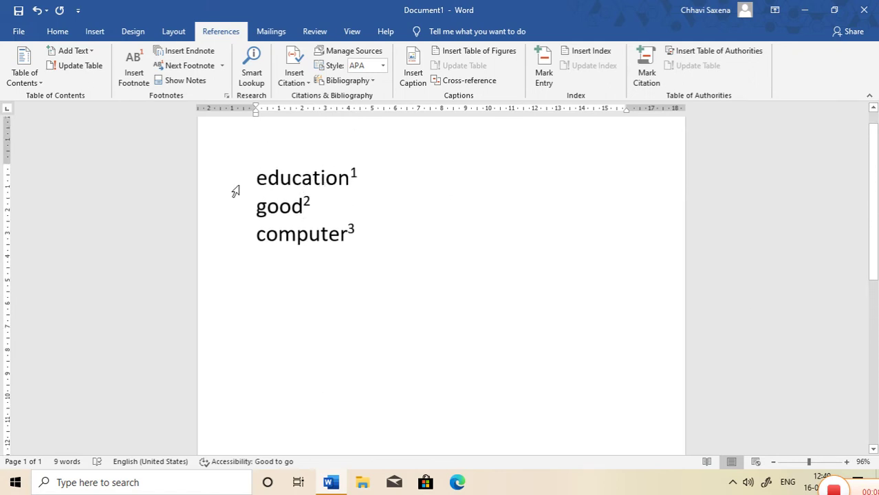
# Delete the three footnoted lines, leaving the page empty.
pyautogui.moveTo(255, 177); pyautogui.dragTo(394, 278)
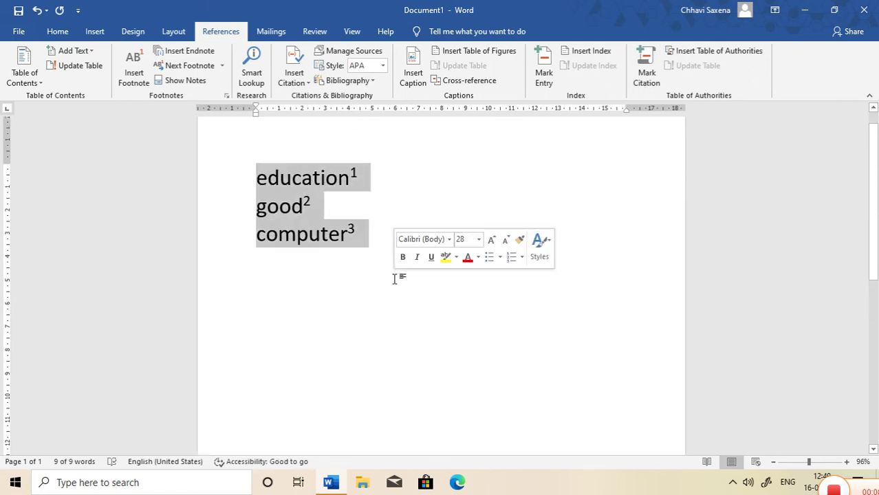
pyautogui.press('Delete')
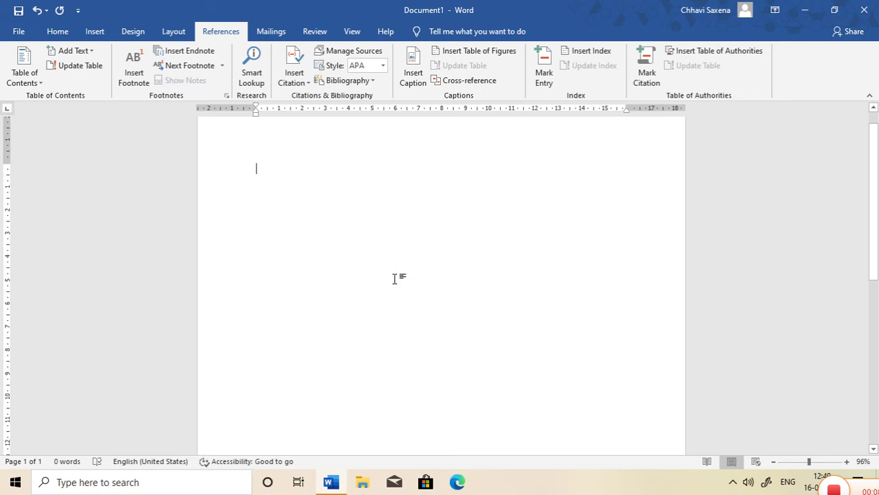
pyautogui.click(876, 413)
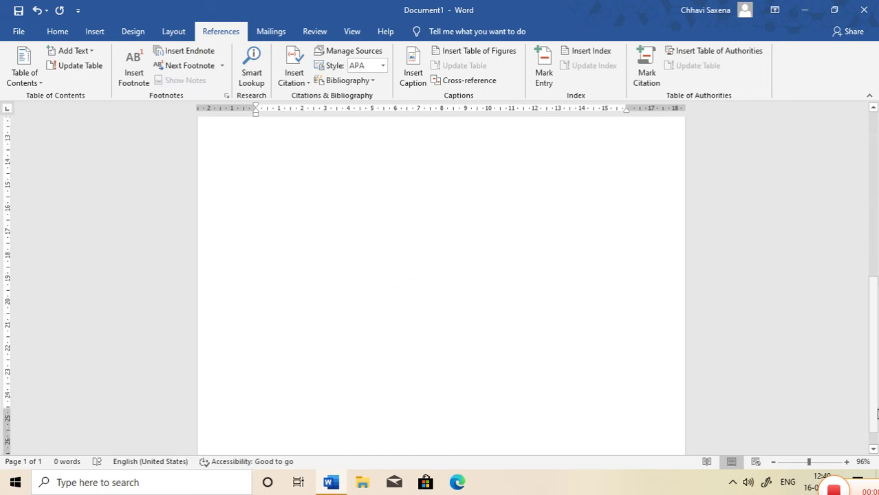
pyautogui.scroll(-1, 874, 426)
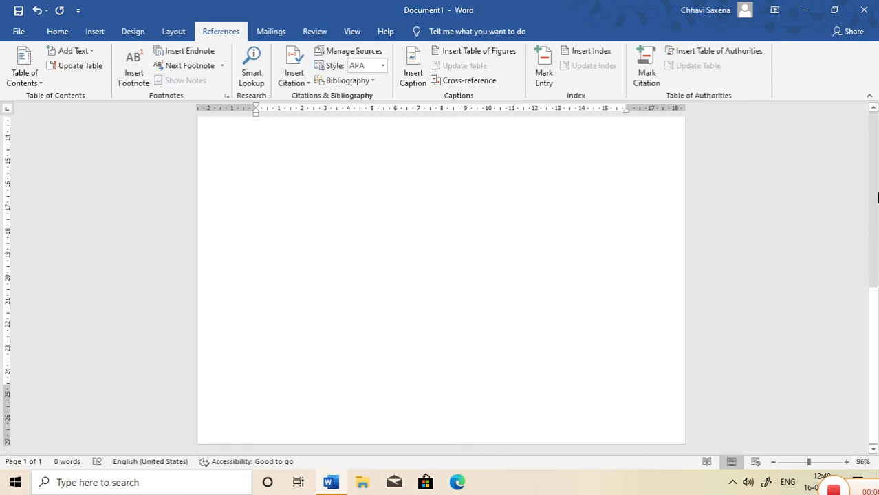
pyautogui.click(877, 187)
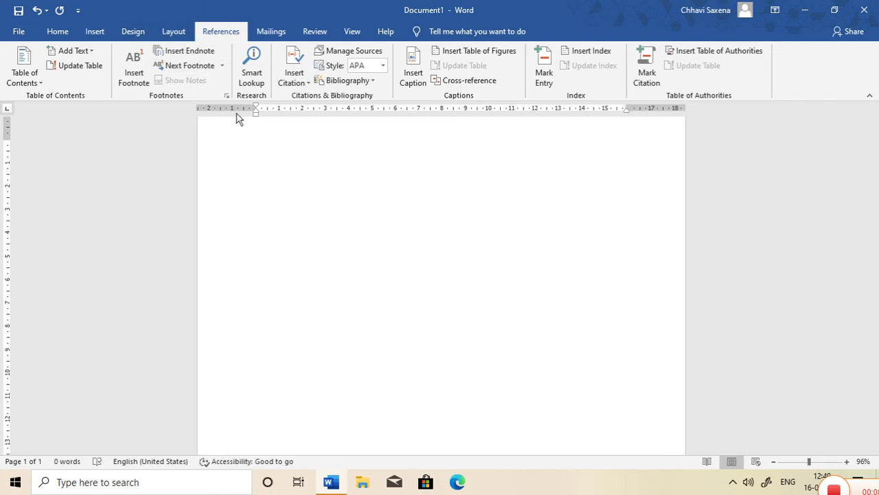
# Paste the repeated 'Computer education' text, end it with a period, and start a new line.
pyautogui.write('Computer education')
pyautogui.hotkey('ctrl', 'v')
pyautogui.hotkey('ctrl', 'v')
pyautogui.hotkey('ctrl', 'v')
pyautogui.hotkey('ctrl', 'v')
pyautogui.hotkey('ctrl', 'v')
pyautogui.hotkey('ctrl', 'v')
pyautogui.write('Computer education')
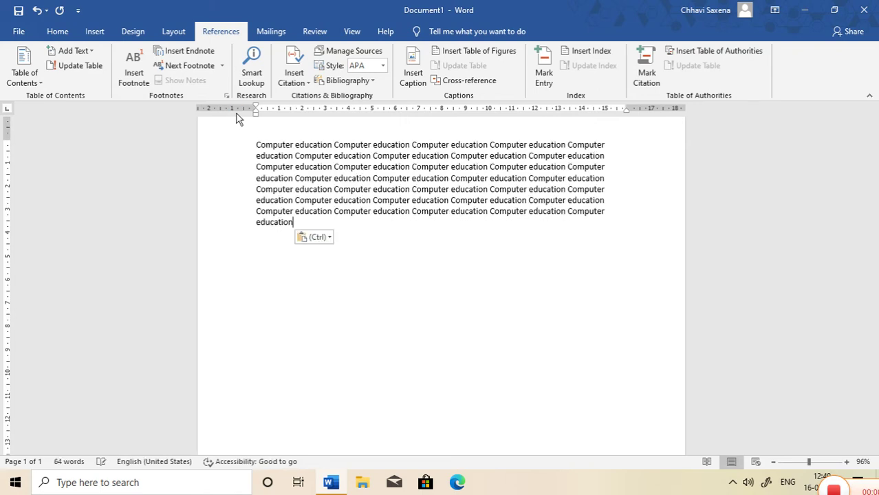
pyautogui.write('.')
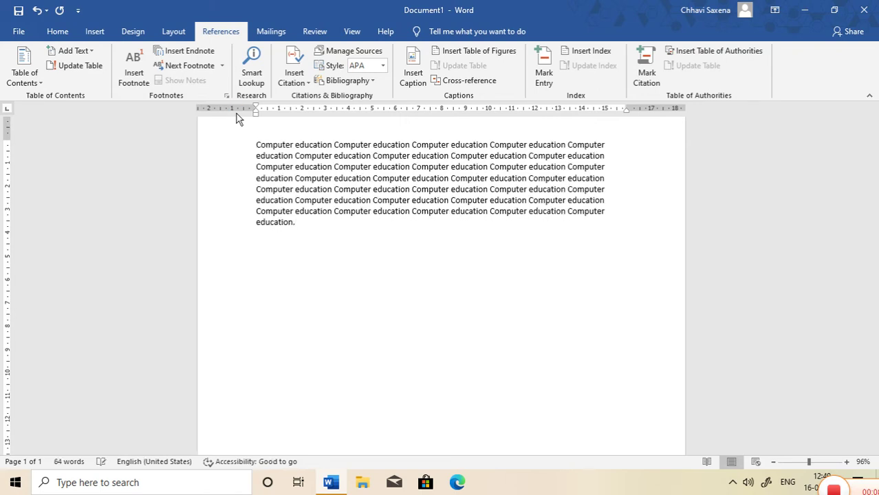
pyautogui.press('Return')
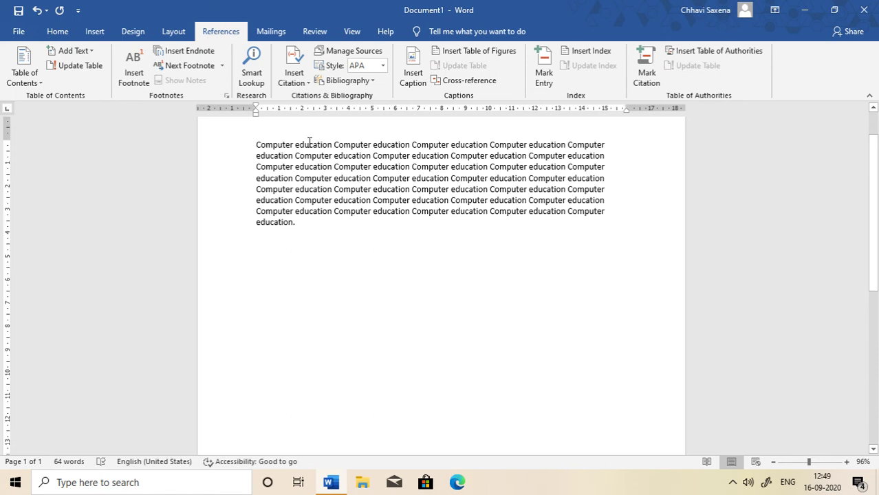
# Enlarge all the text and add endnote i, 'fdssfsd', after the first Computer.
pyautogui.hotkey('ctrl', 'a')
pyautogui.hotkey('ctrl', 'shift', '.')
pyautogui.hotkey('ctrl', 'shift', '.')
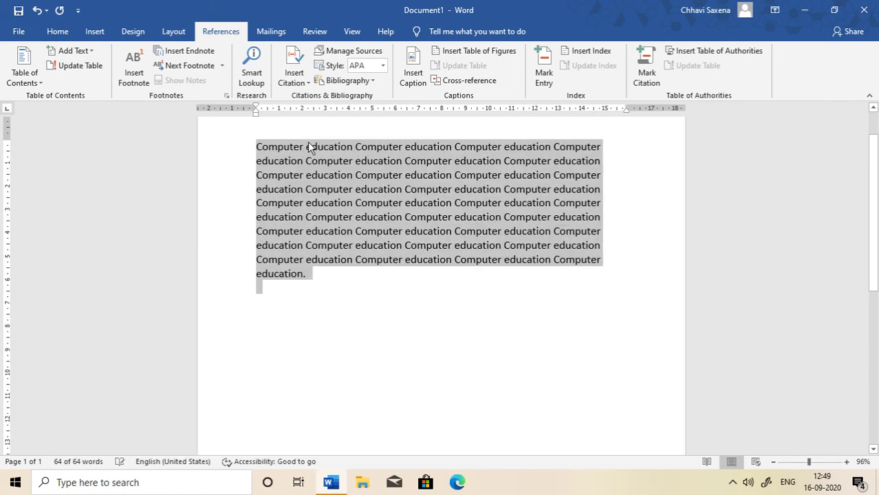
pyautogui.click(307, 164)
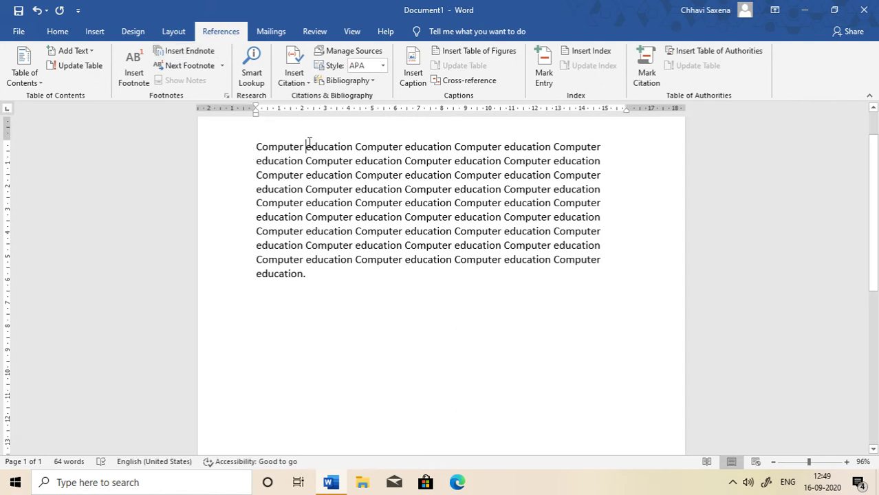
pyautogui.click(184, 51)
pyautogui.write('fds')
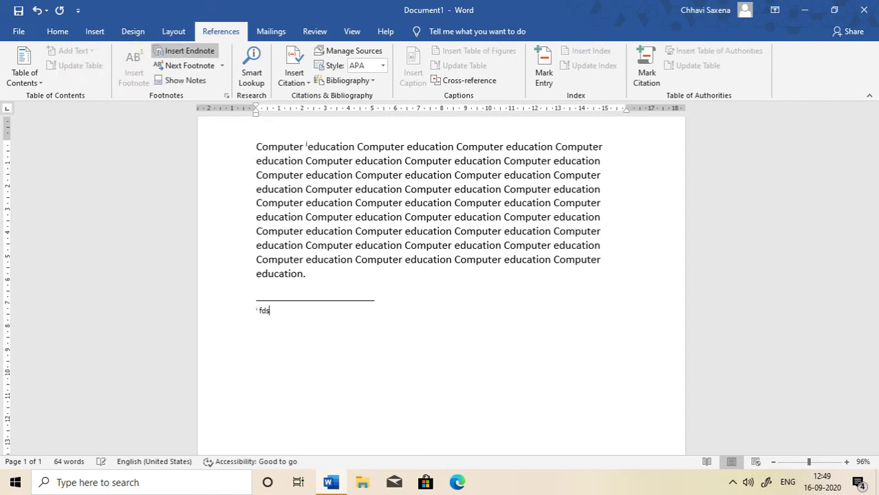
pyautogui.write('sfsd')
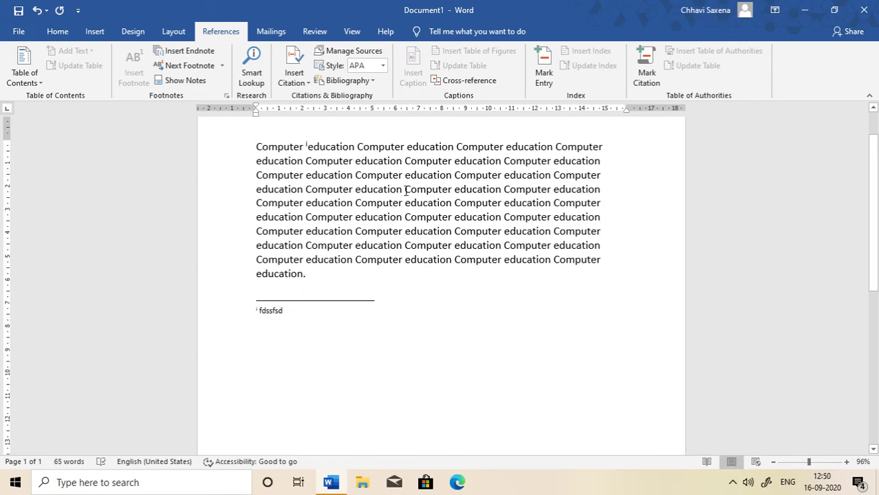
# Add endnotes ii–iv ('dfdf', 'gdfgfdd', 'gdfgfg') in line 4 and before the last Computer.
pyautogui.click(404, 189)
pyautogui.click(185, 51)
pyautogui.write('df')
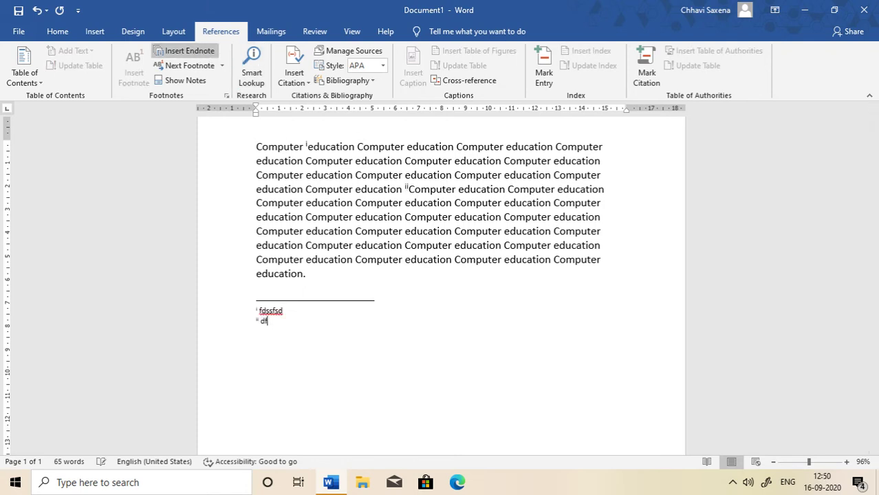
pyautogui.write('df')
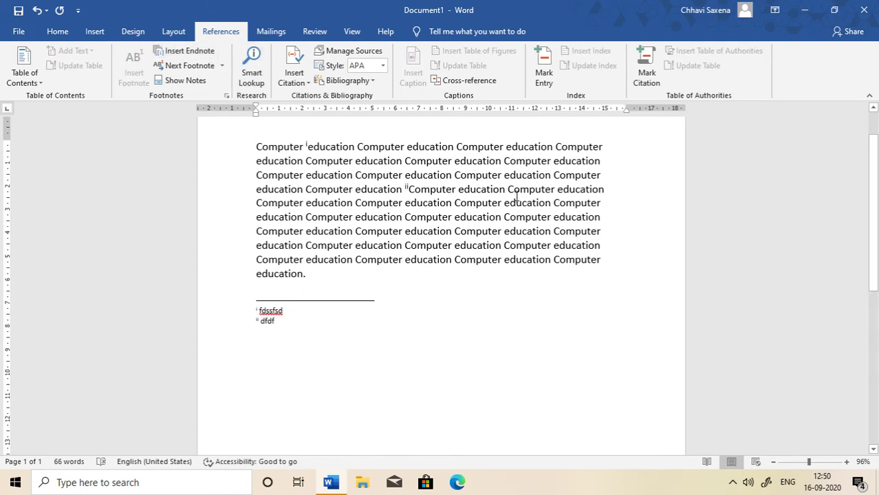
pyautogui.click(509, 189)
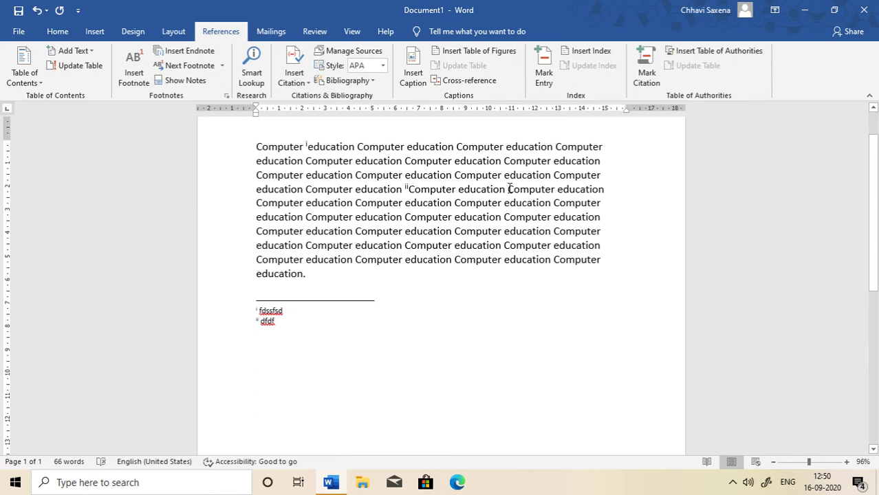
pyautogui.click(204, 51)
pyautogui.write('gdfgfdd')
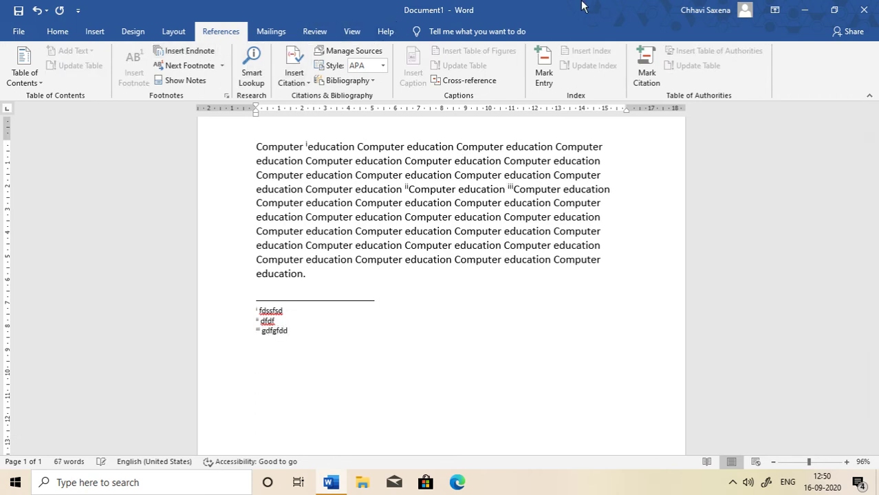
pyautogui.click(554, 257)
pyautogui.click(190, 51)
pyautogui.write('gdfgfg')
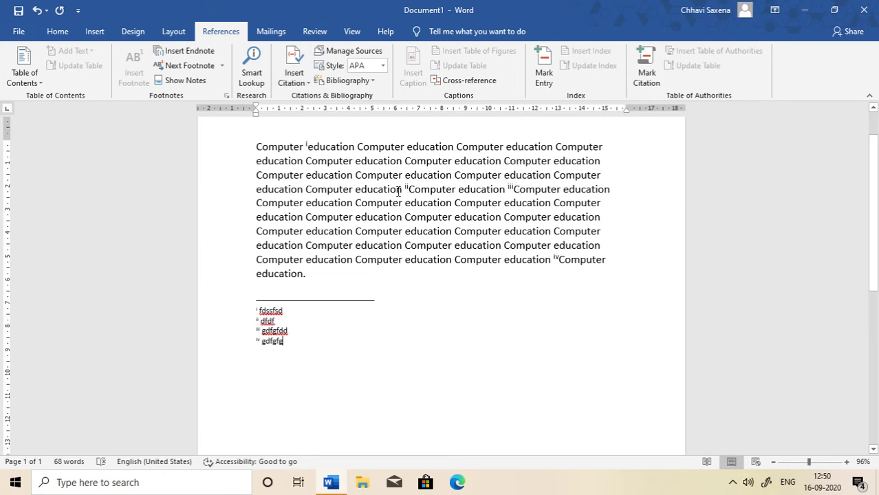
pyautogui.moveTo(407, 186)
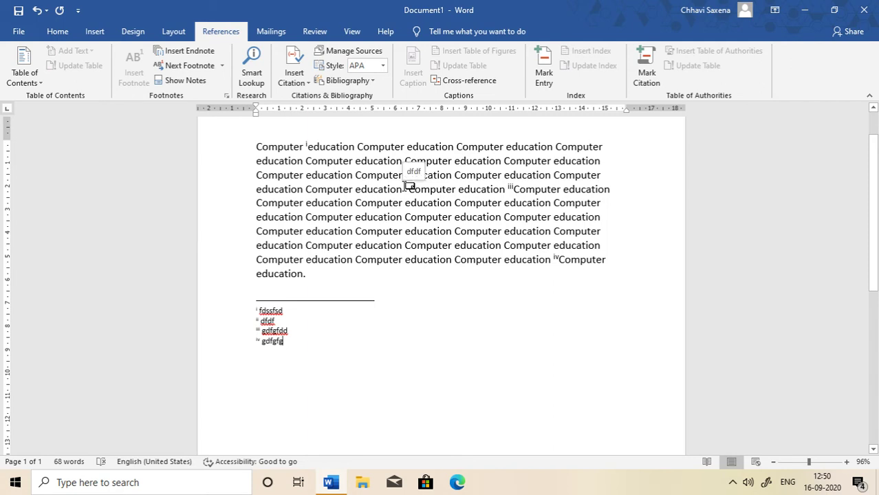
pyautogui.click(176, 77)
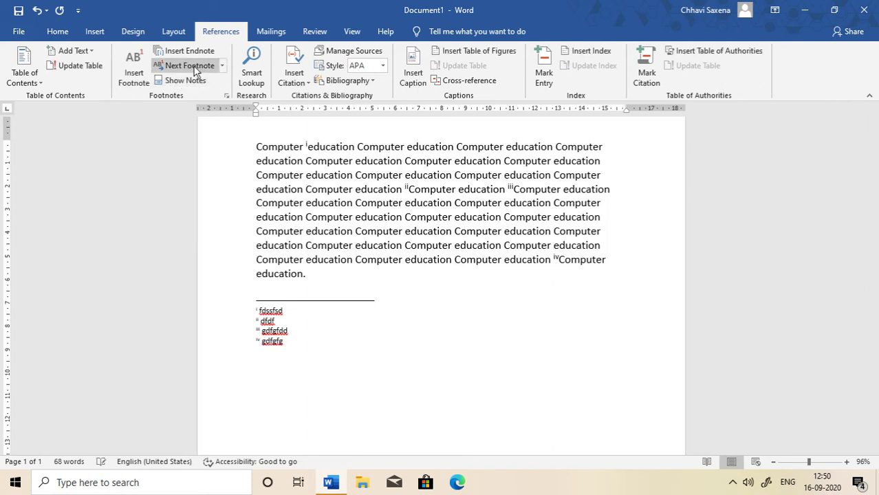
pyautogui.click(223, 65)
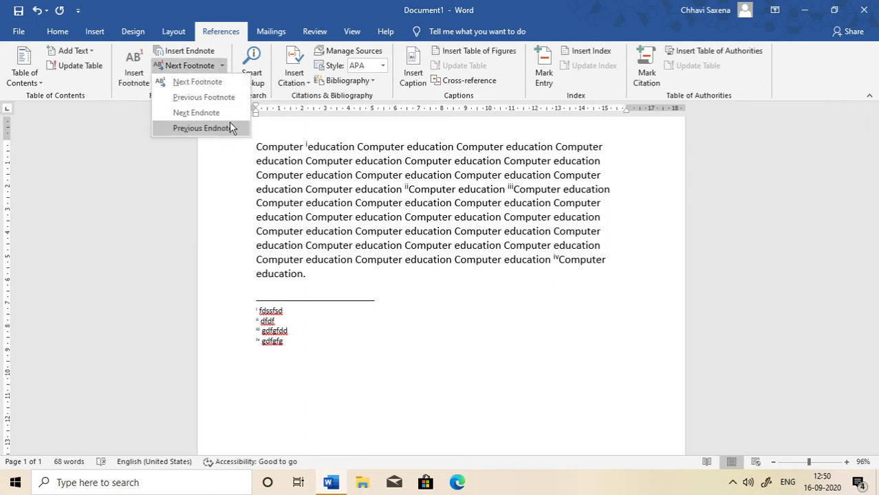
pyautogui.click(224, 129)
pyautogui.click(222, 65)
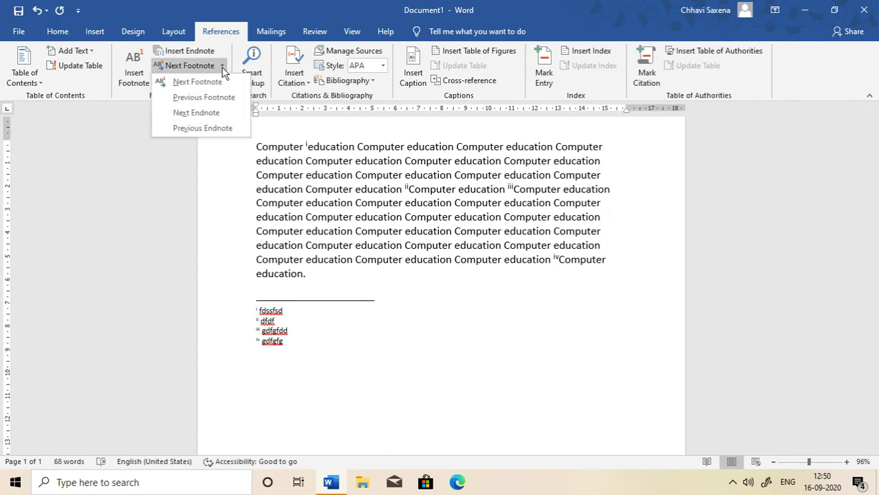
pyautogui.click(211, 114)
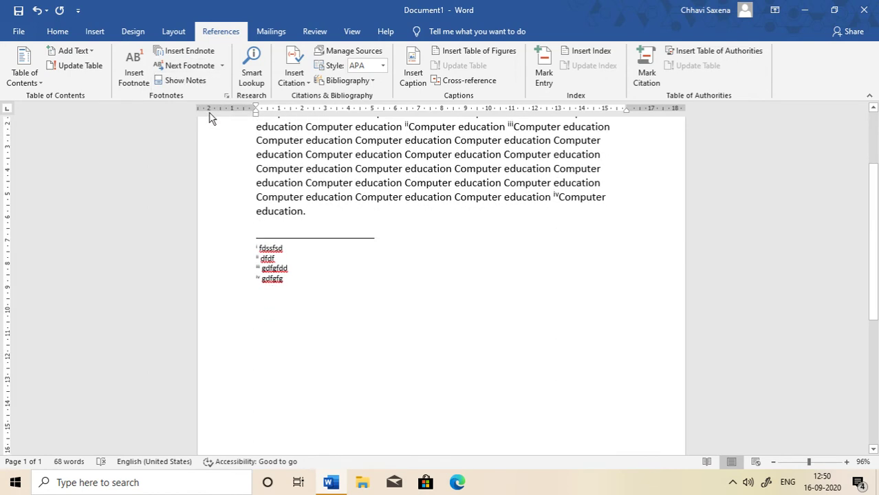
pyautogui.click(874, 125)
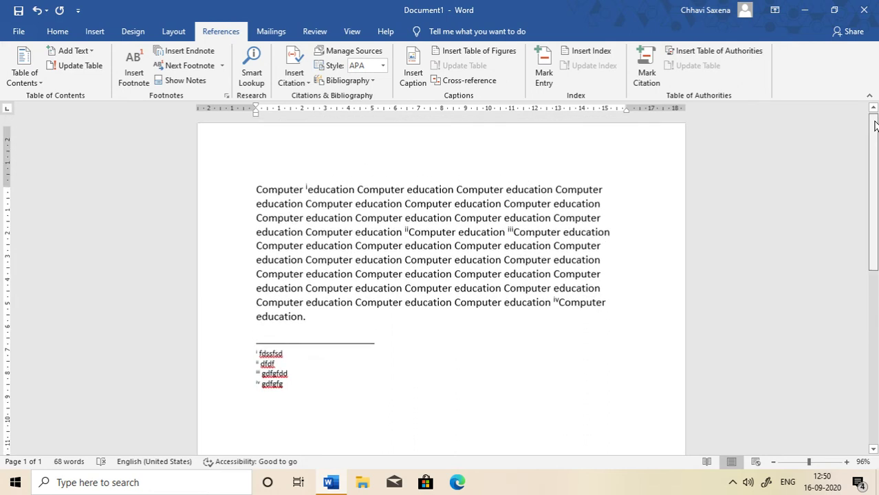
pyautogui.click(875, 125)
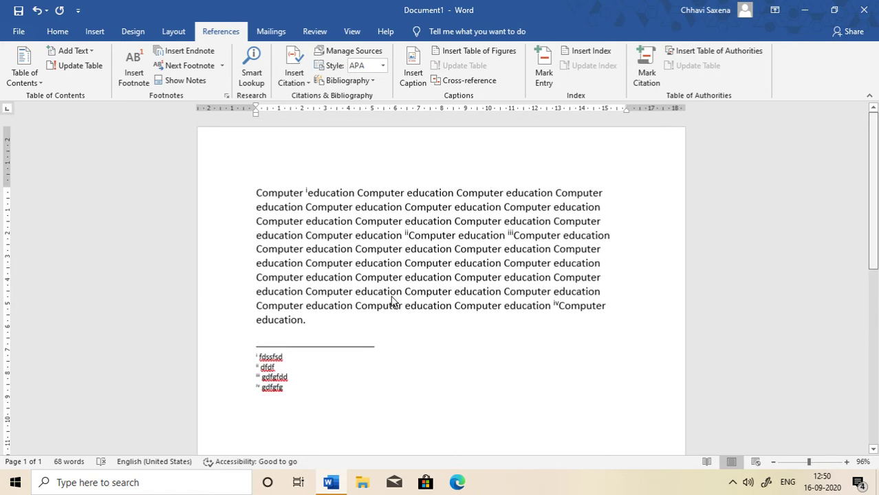
pyautogui.click(256, 190)
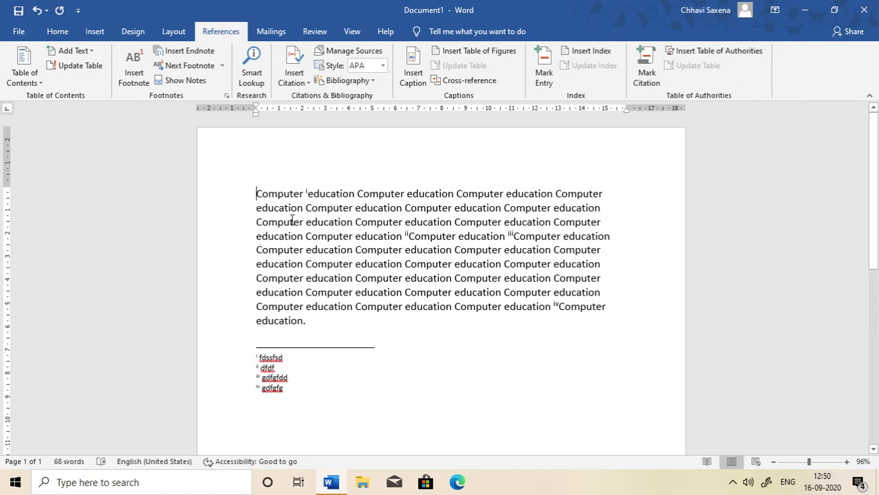
pyautogui.moveTo(291, 220); pyautogui.dragTo(388, 369)
# Clear all text and endnotes, then start a new citation source via Insert Citation.
pyautogui.hotkey('ctrl', 'a')
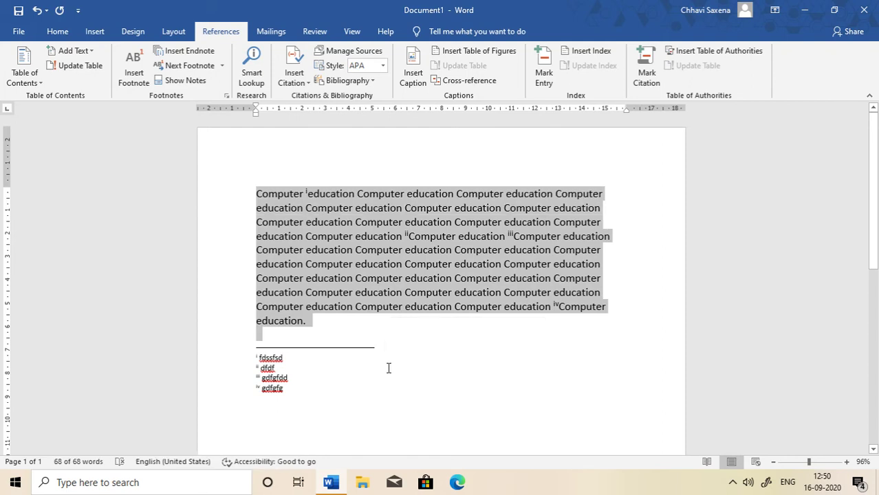
pyautogui.press('Delete')
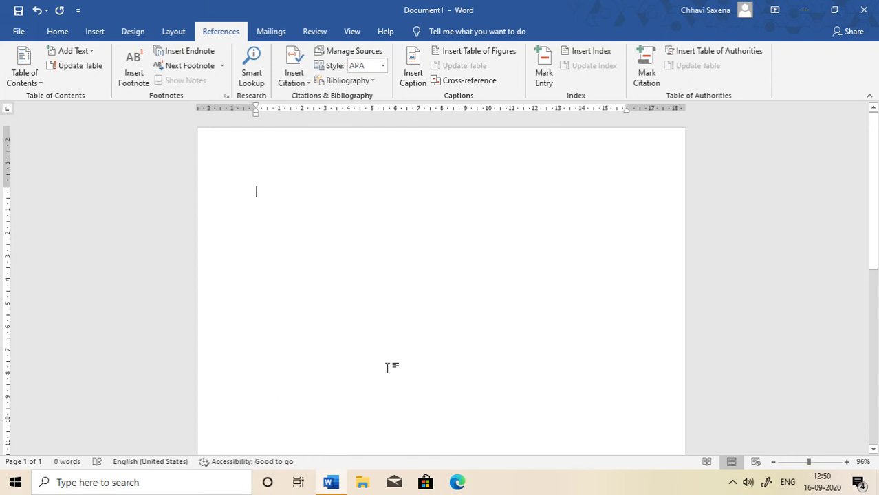
pyautogui.click(256, 79)
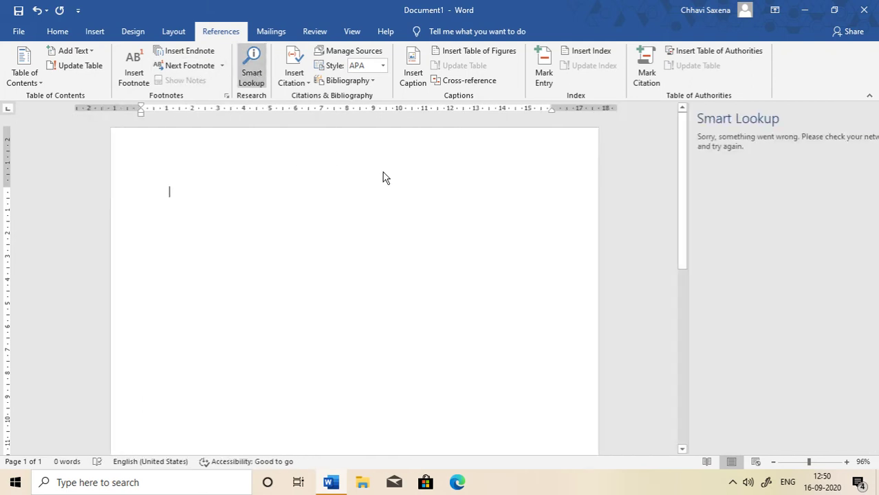
pyautogui.click(862, 118)
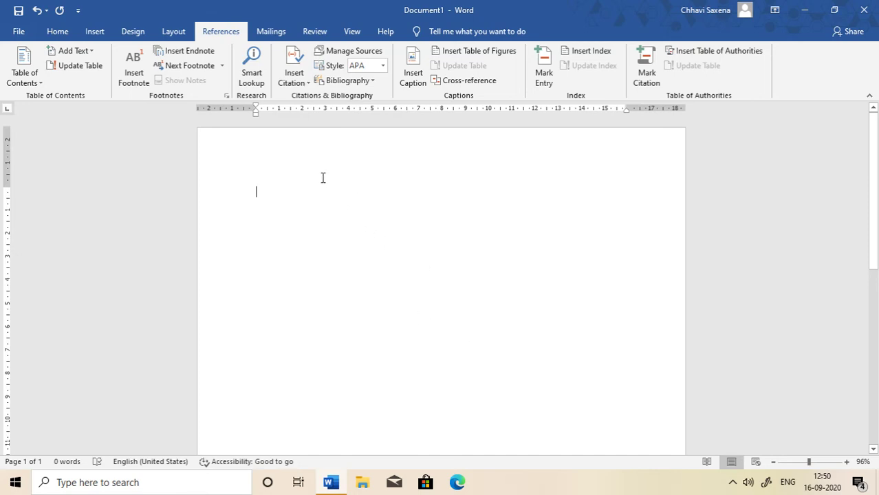
pyautogui.click(291, 74)
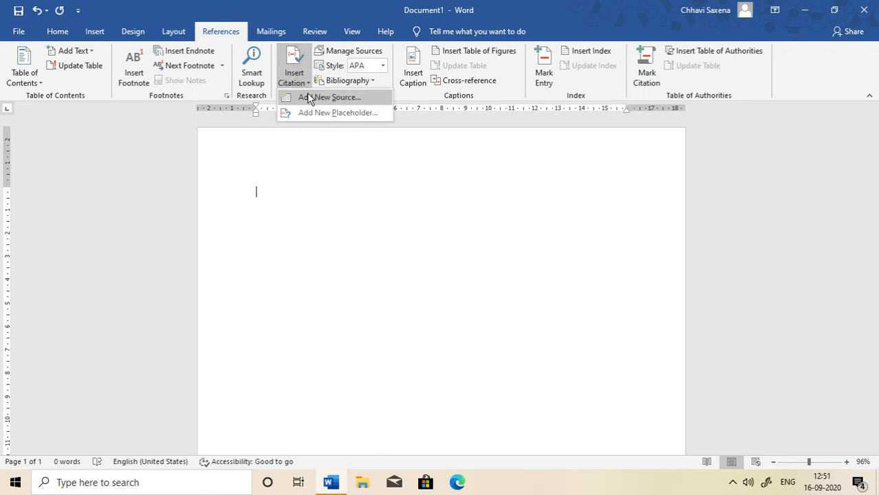
pyautogui.click(308, 97)
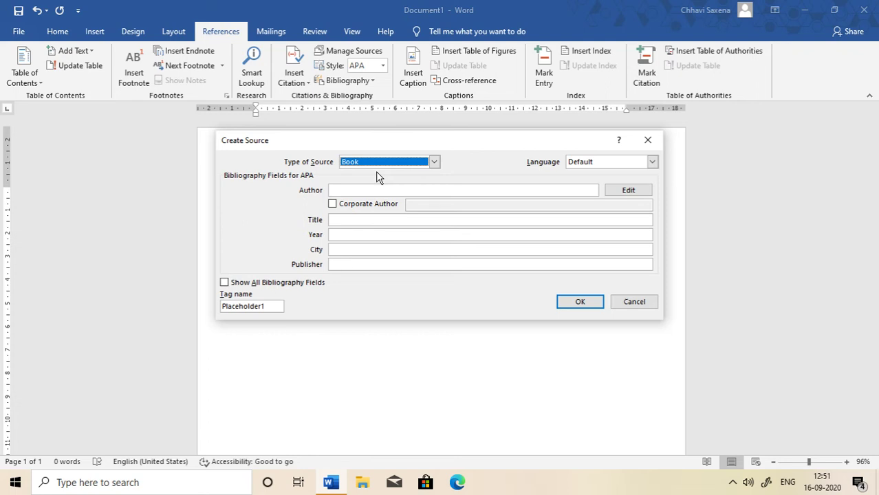
# Enter the author's name and the title 'Hindi' for the new book source.
pyautogui.click(357, 191)
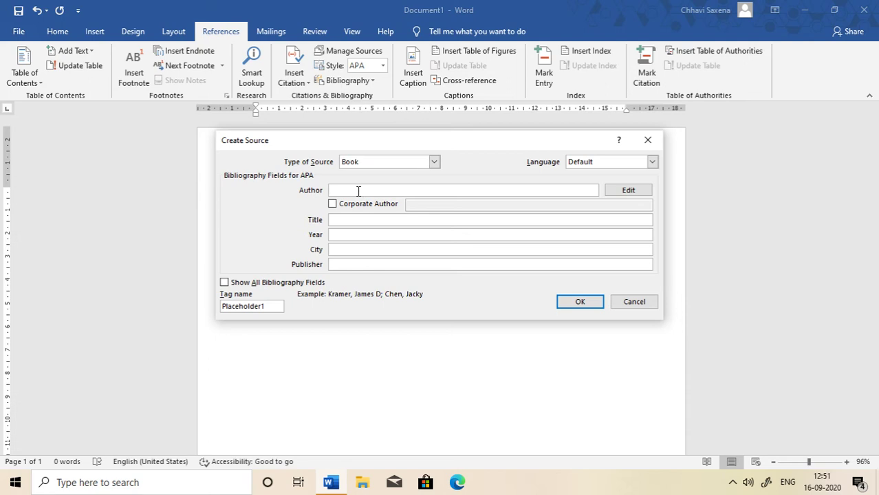
pyautogui.write('t')
pyautogui.press('BackSpace')
pyautogui.write('S ')
pyautogui.write('K')
pyautogui.write(' Kumar')
pyautogui.click(342, 220)
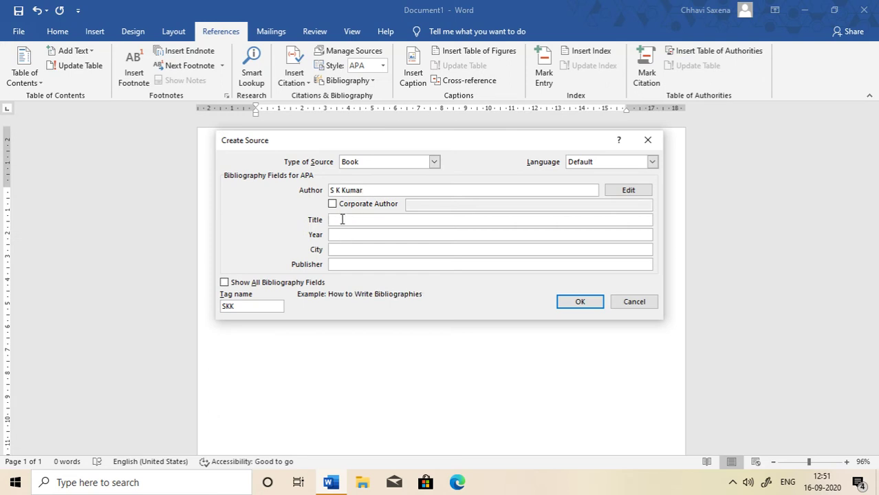
pyautogui.write('HINdi')
pyautogui.press('BackSpace')
pyautogui.press('BackSpace')
pyautogui.press('BackSpace')
pyautogui.write('in')
pyautogui.write('di')
# Fill in year 1995, city delhi and publisher 2000.
pyautogui.click(346, 238)
pyautogui.write('199')
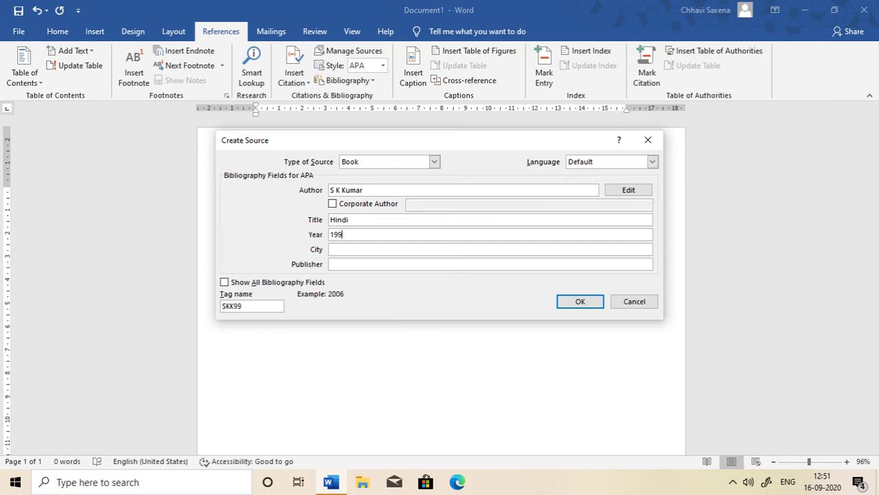
pyautogui.write('5')
pyautogui.click(343, 249)
pyautogui.write('e')
pyautogui.press('BackSpace')
pyautogui.write('delhi')
pyautogui.click(357, 265)
pyautogui.write('2')
pyautogui.press('BackSpace')
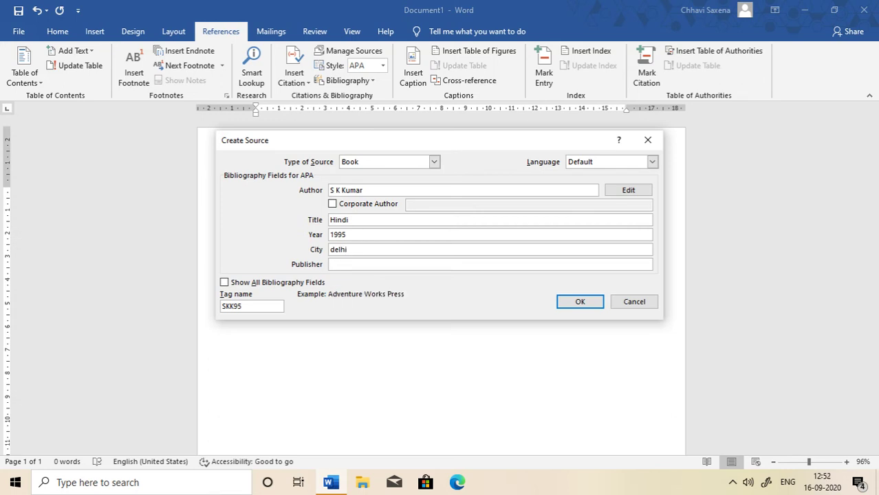
pyautogui.write('200')
pyautogui.write('0')
# Save the book source to insert its citation, then start a second new source.
pyautogui.click(617, 196)
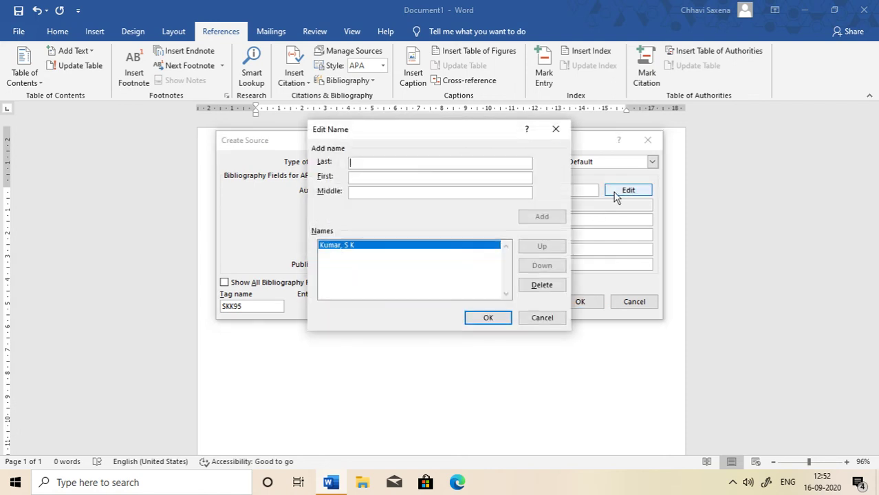
pyautogui.click(556, 135)
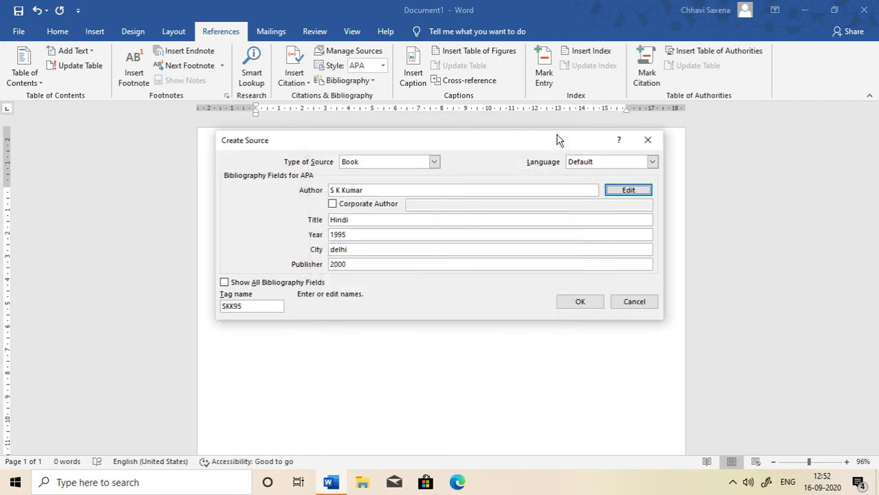
pyautogui.click(589, 304)
pyautogui.click(299, 83)
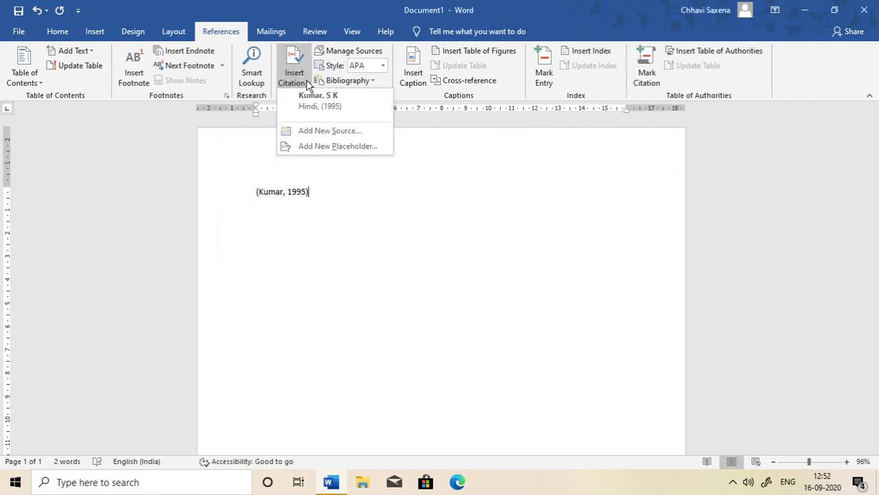
pyautogui.click(313, 130)
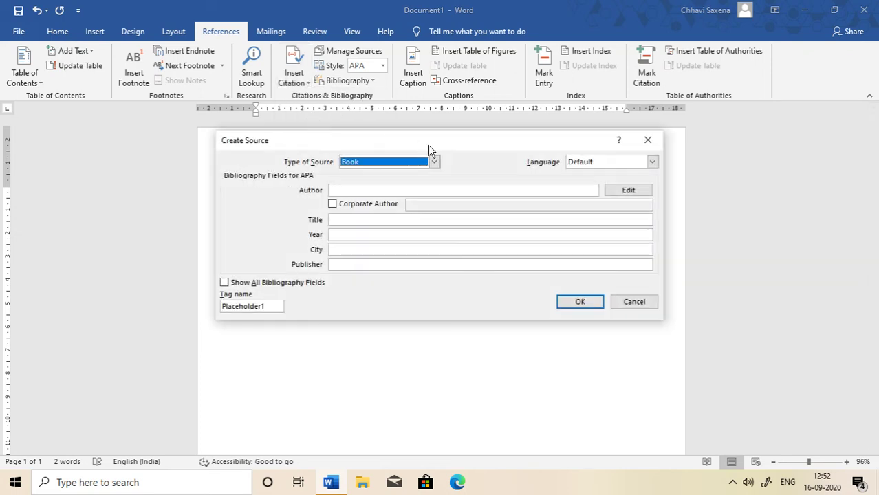
# Set the source type to Report and enter the author's name.
pyautogui.click(434, 163)
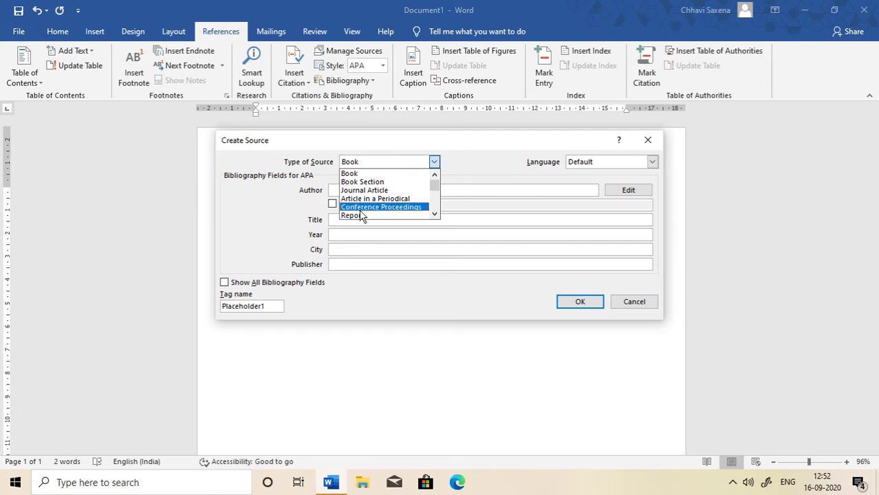
pyautogui.click(362, 216)
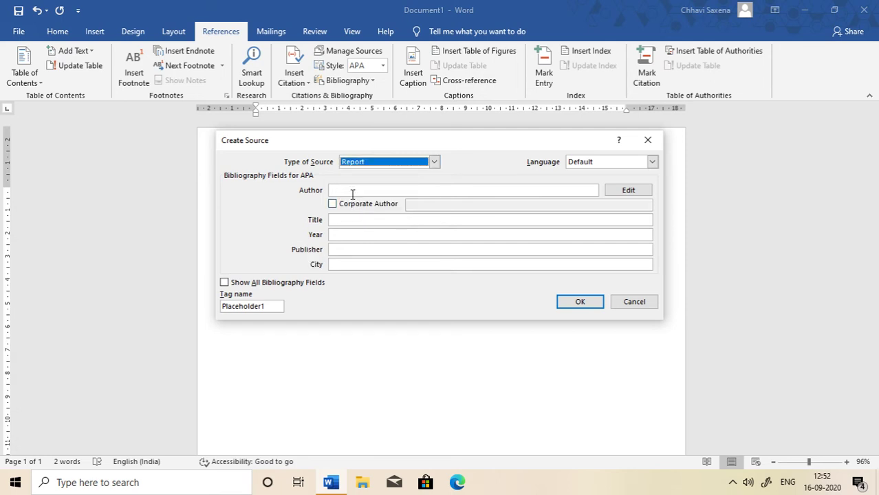
pyautogui.click(350, 190)
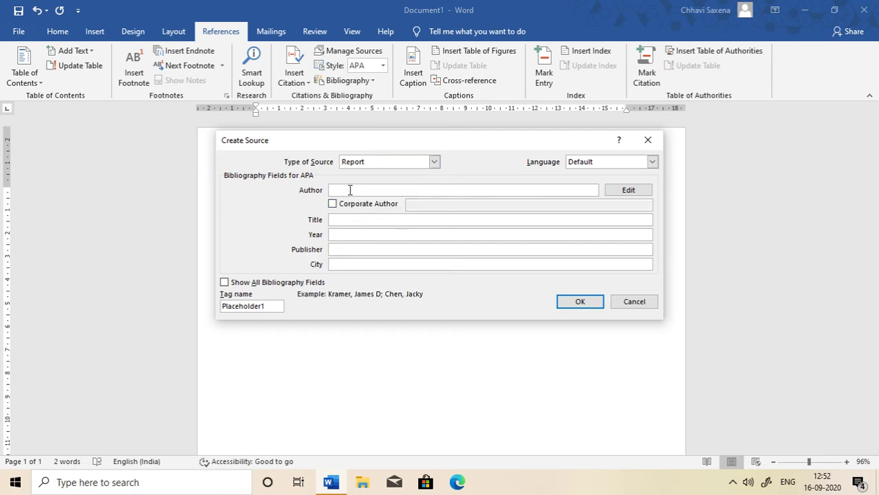
# Give the report title 'normal test', year 2015, city bly, and save it.
pyautogui.click(375, 220)
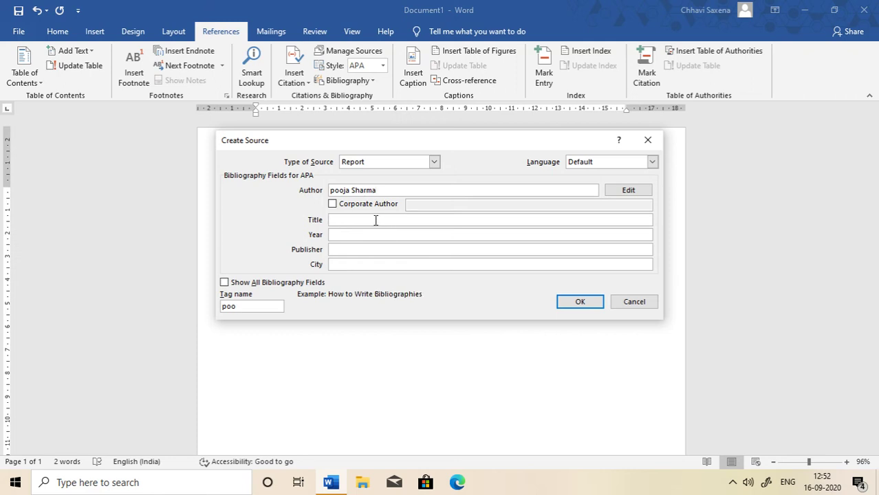
pyautogui.write('nor')
pyautogui.write('mal te')
pyautogui.press('BackSpace')
pyautogui.press('BackSpace')
pyautogui.write('test')
pyautogui.click(350, 235)
pyautogui.write('20')
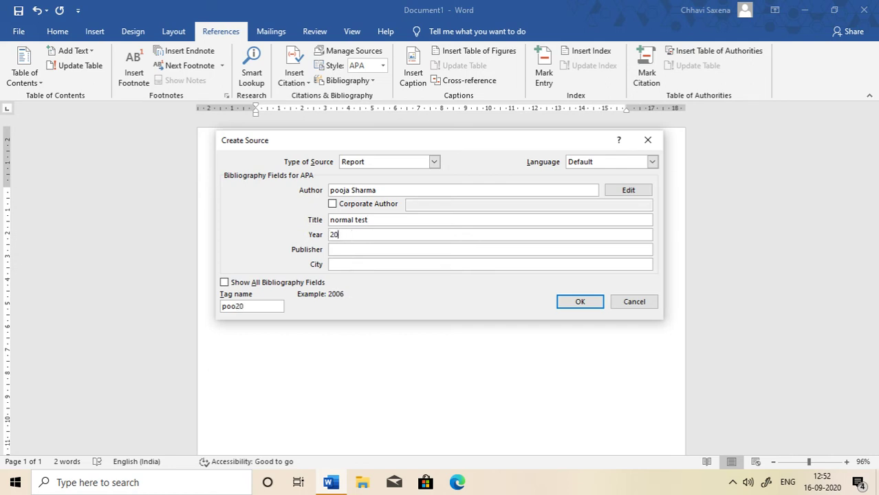
pyautogui.write('15')
pyautogui.click(346, 264)
pyautogui.write('bly')
pyautogui.click(581, 301)
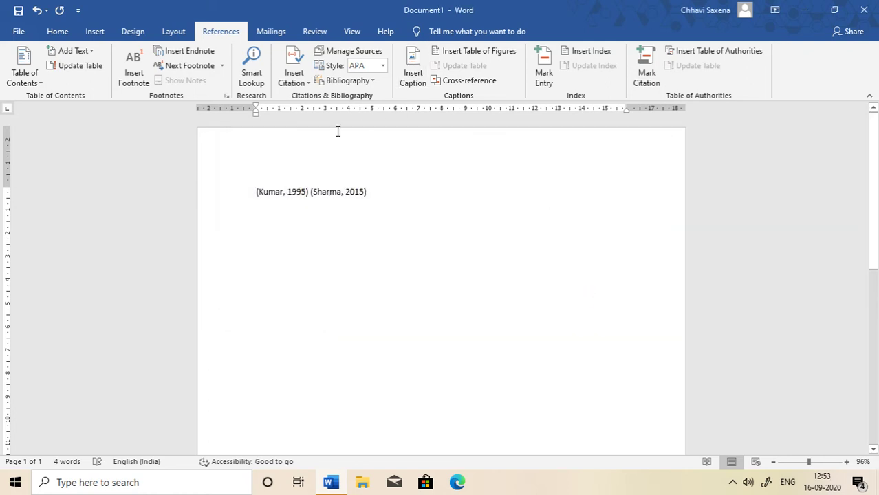
# Insert a Bibliography of both sources, cite the 1995 book again, and open Source Manager.
pyautogui.click(346, 80)
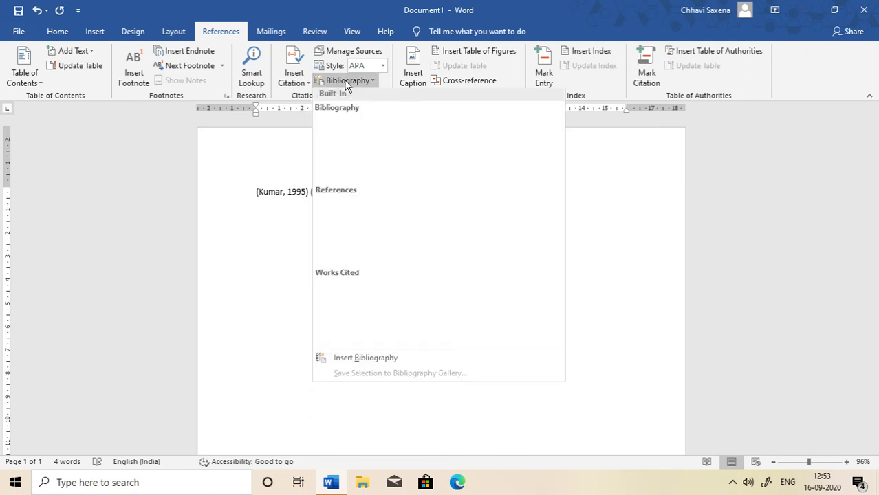
pyautogui.click(374, 132)
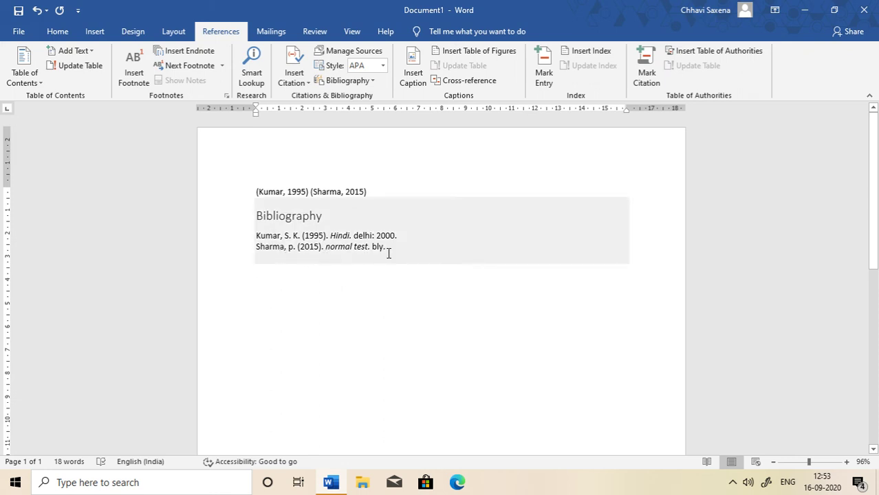
pyautogui.click(305, 78)
pyautogui.click(307, 112)
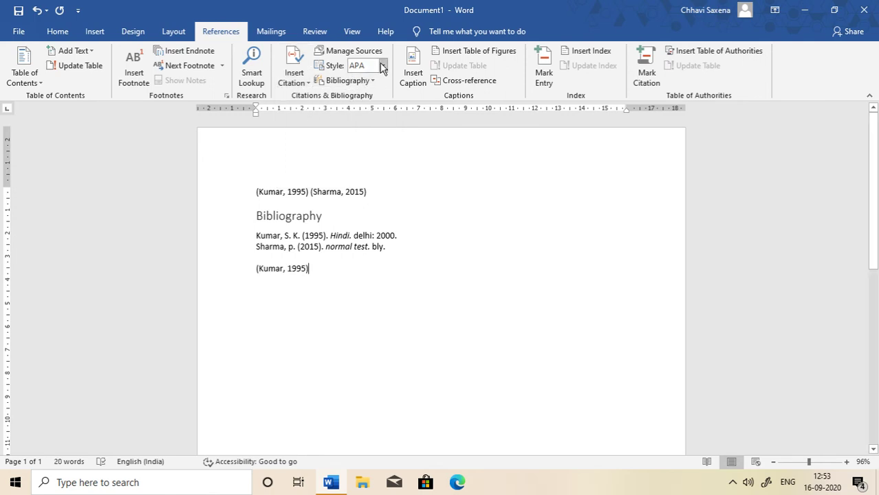
pyautogui.click(349, 51)
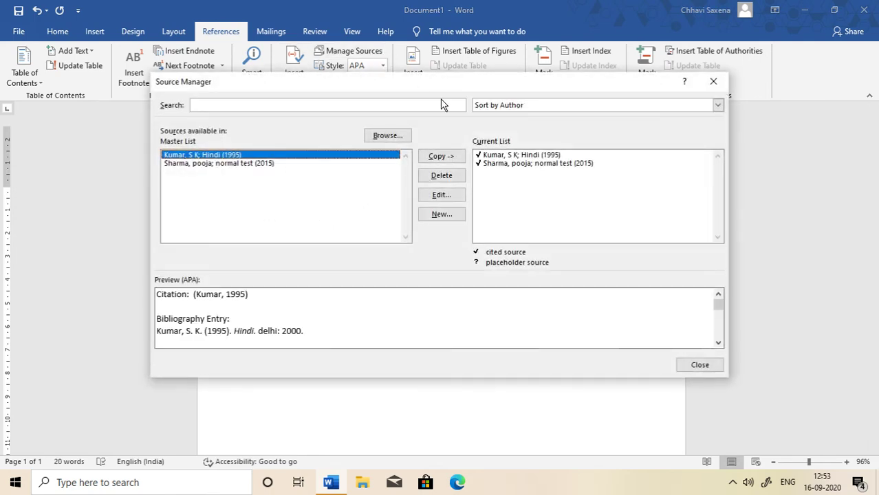
# Delete the 1995 book from the Master List, close Source Manager, and clear the page.
pyautogui.click(441, 176)
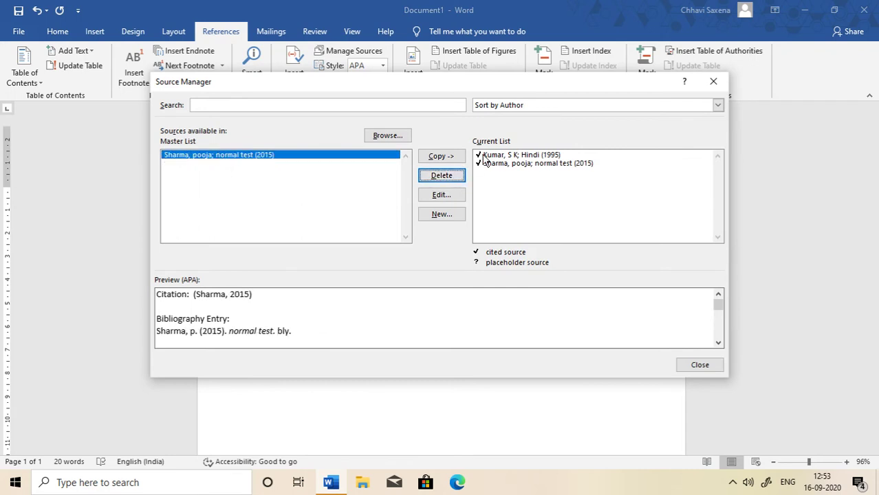
pyautogui.click(484, 158)
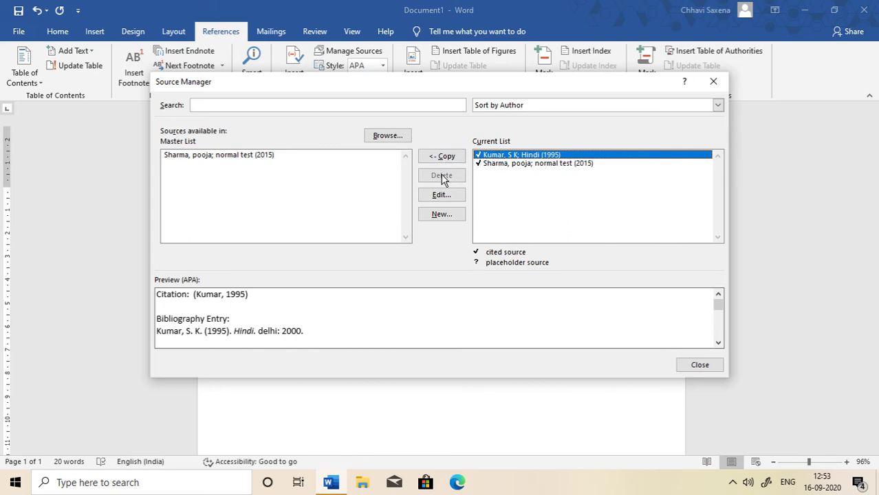
pyautogui.click(500, 164)
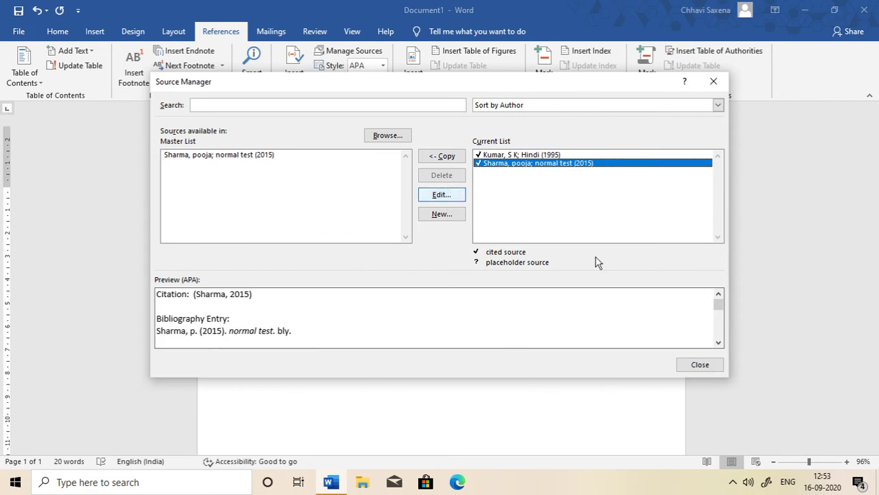
pyautogui.click(696, 364)
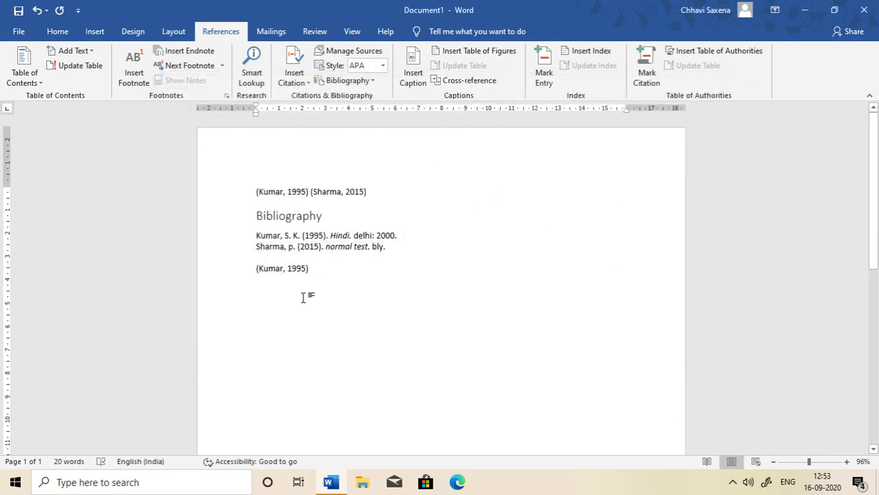
pyautogui.hotkey('ctrl', 'a')
pyautogui.press('Delete')
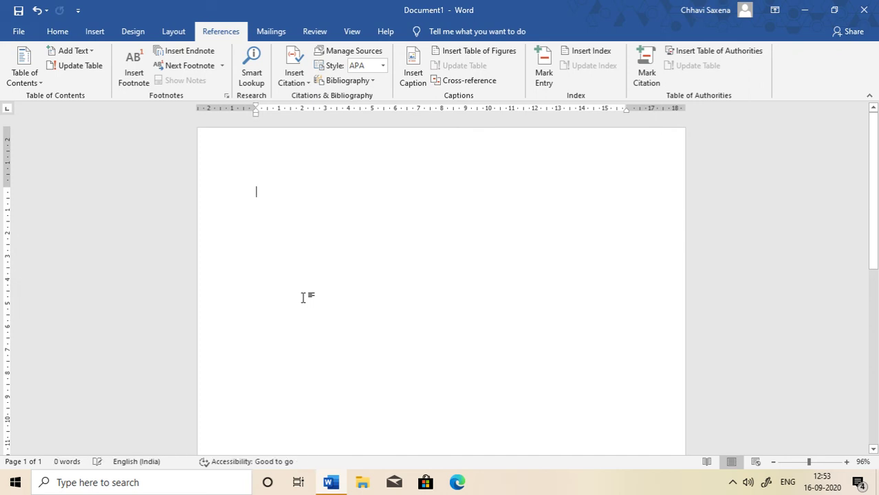
# Switch the citation style to MLA, then insert and delete a trial bibliography.
pyautogui.click(382, 68)
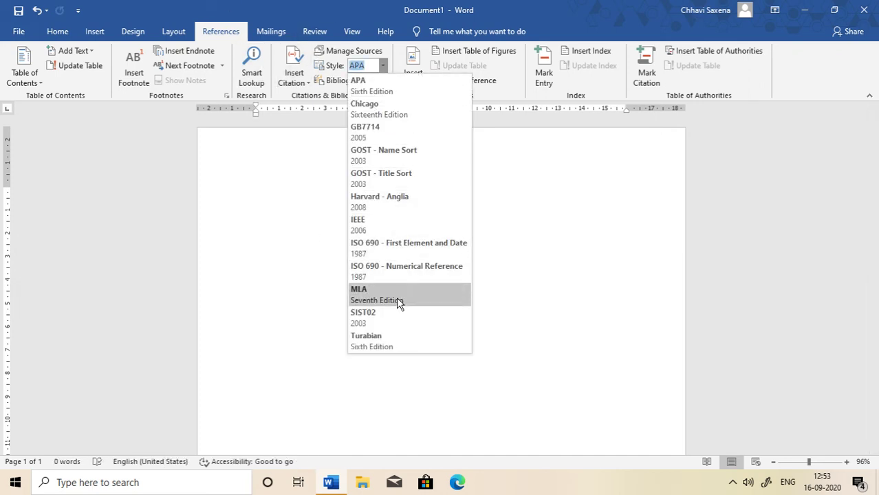
pyautogui.click(398, 301)
pyautogui.click(363, 80)
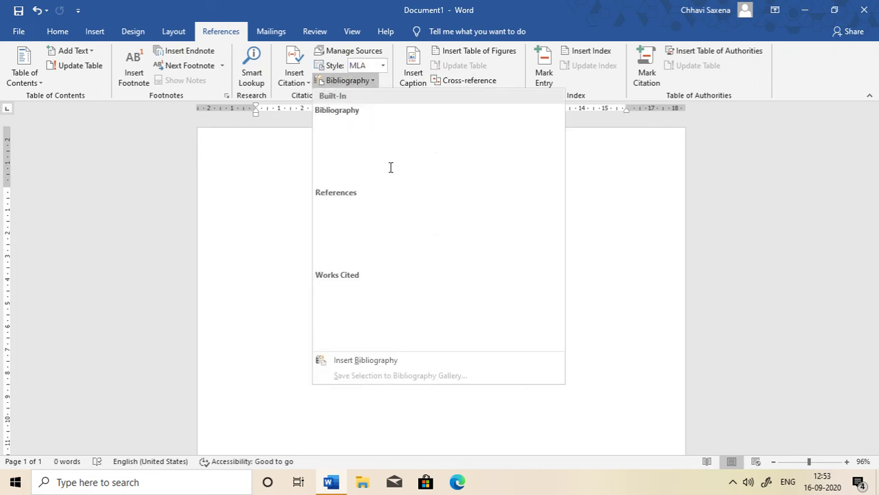
pyautogui.click(389, 172)
pyautogui.hotkey('ctrl', 'a')
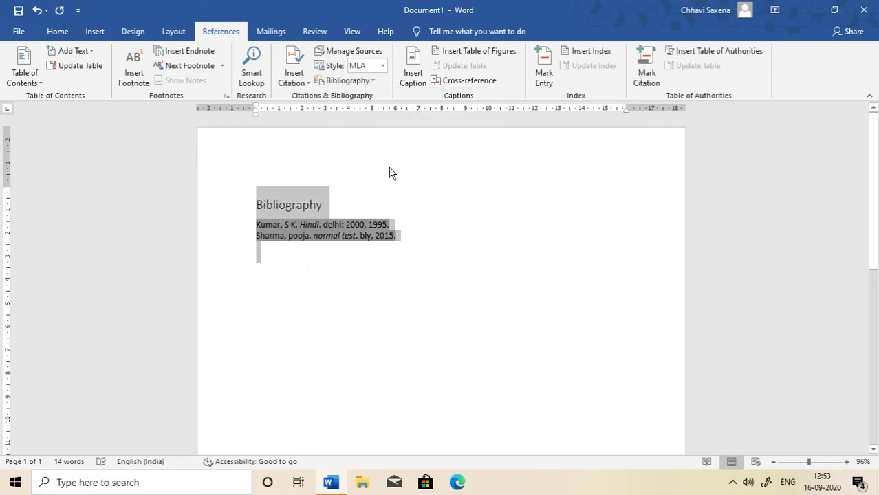
pyautogui.press('Delete')
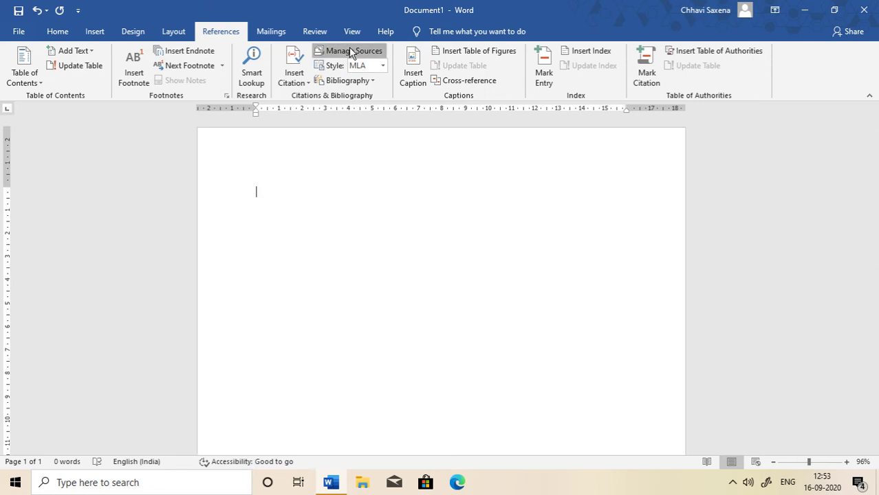
# Delete both the 1995 book and 2015 report sources in Source Manager.
pyautogui.click(348, 50)
pyautogui.click(441, 175)
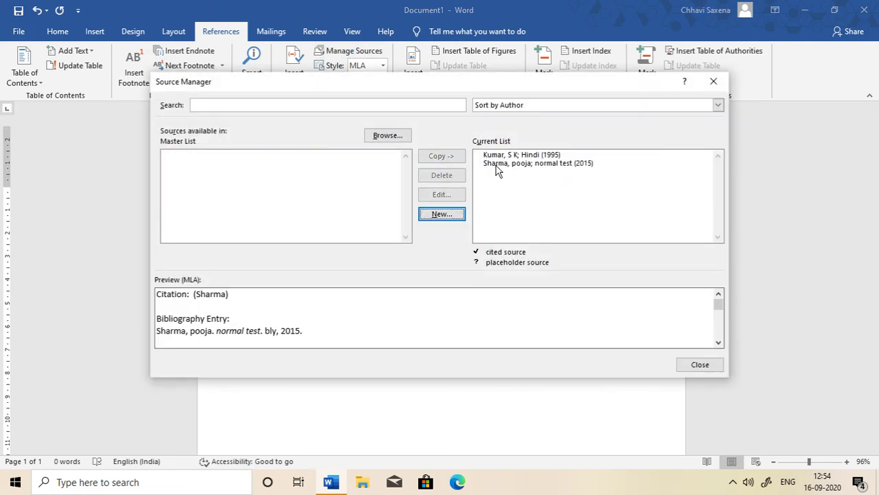
pyautogui.click(497, 156)
pyautogui.click(439, 175)
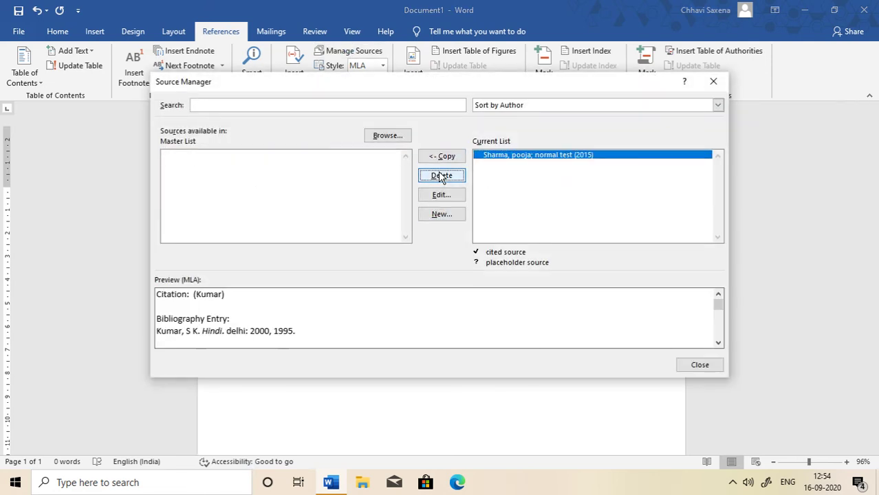
pyautogui.click(450, 178)
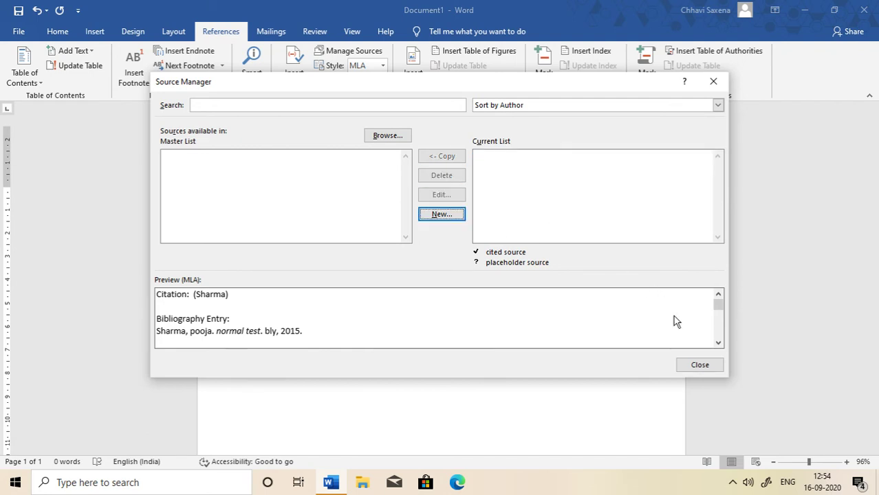
pyautogui.click(689, 366)
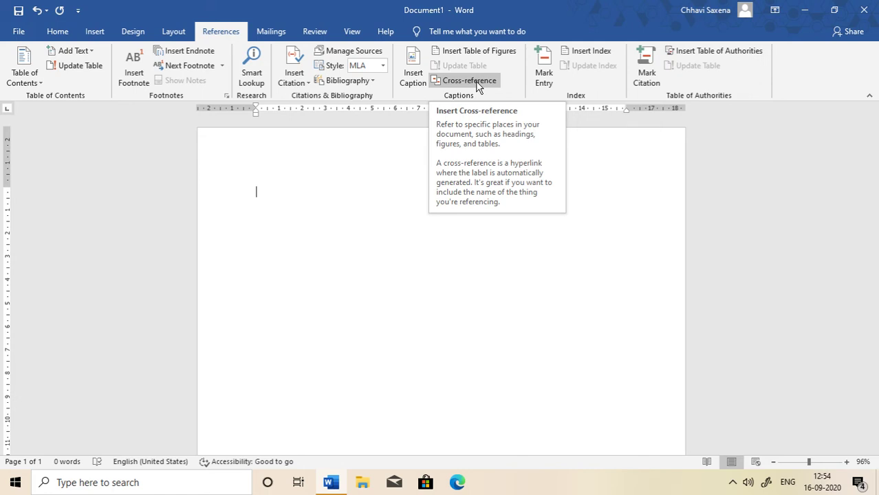
# Type the heading 'Photo index' and insert a page break to start a blank second page.
pyautogui.write('INde')
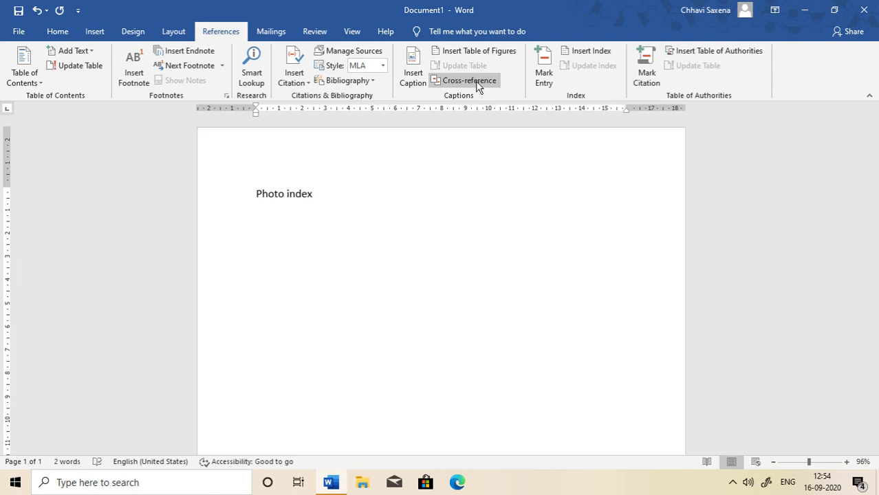
pyautogui.hotkey('ctrl', 'Return')
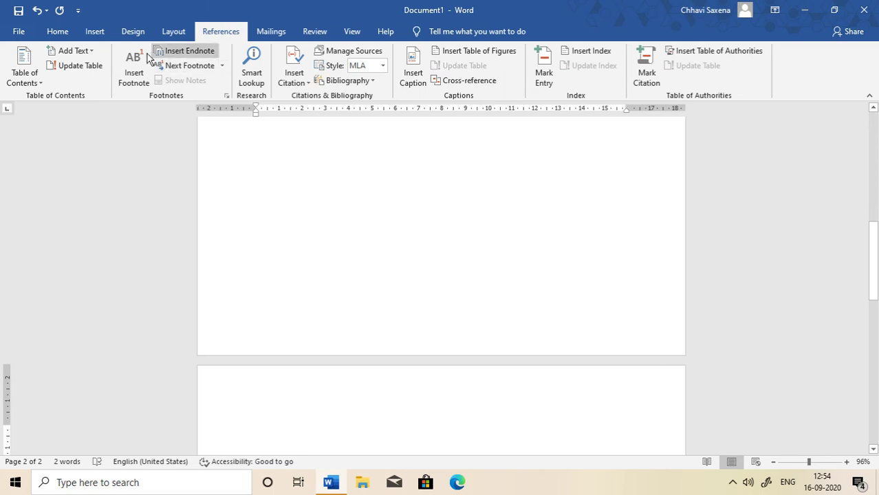
pyautogui.click(95, 32)
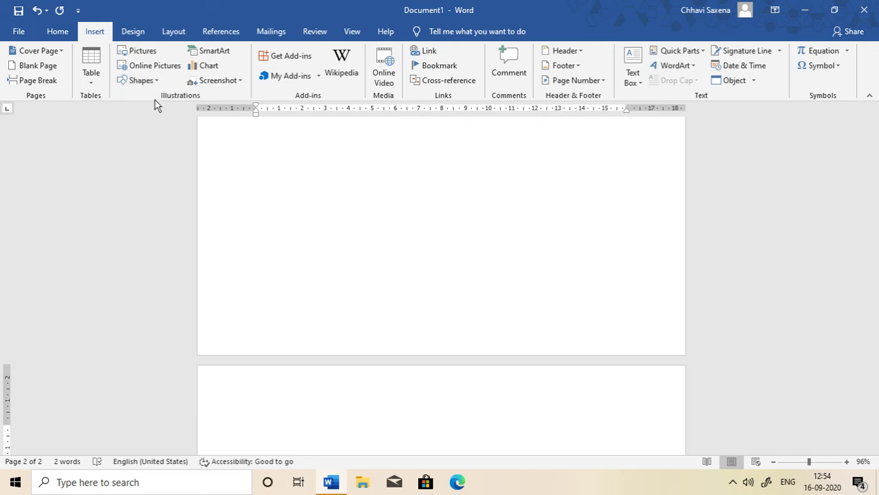
# Insert the girl-with-yellow-ball photo from Desktop\wallpaper onto page 2, then minimize Word.
pyautogui.click(143, 53)
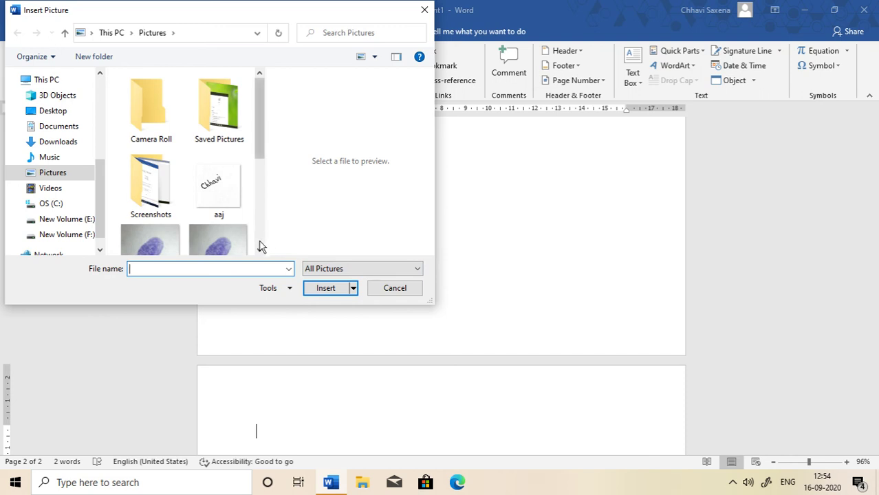
pyautogui.scroll(-3, 261, 246)
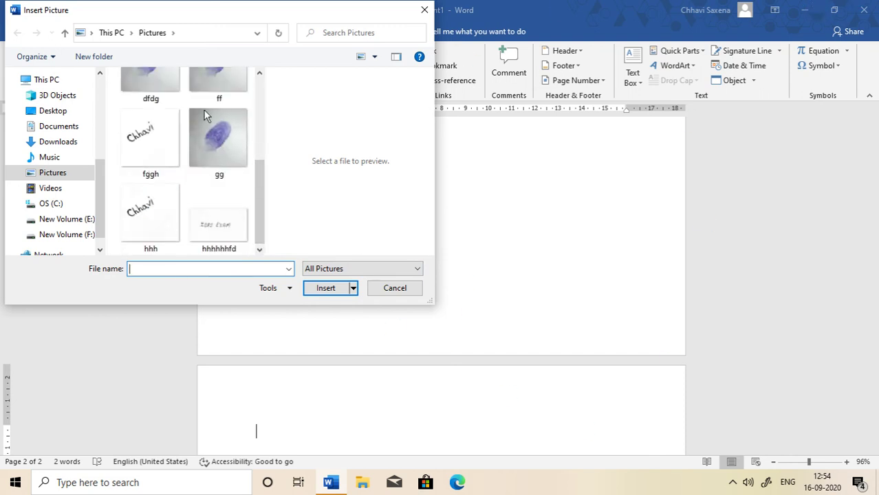
pyautogui.click(62, 97)
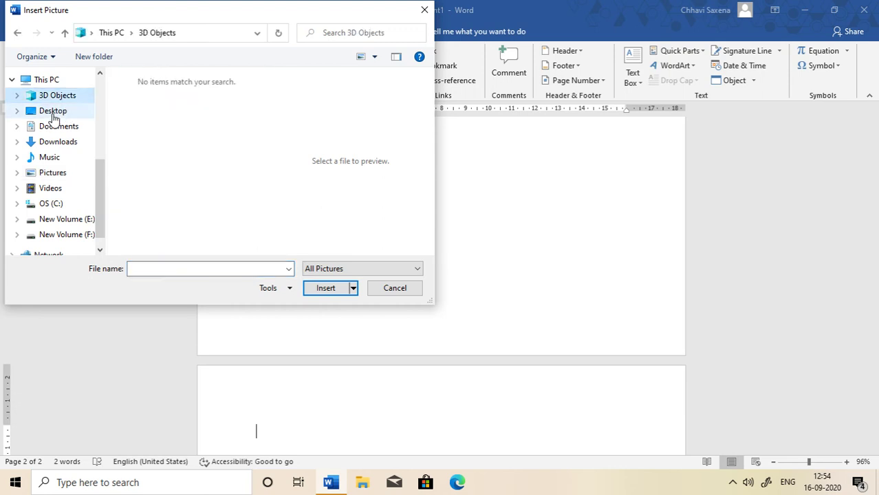
pyautogui.click(53, 114)
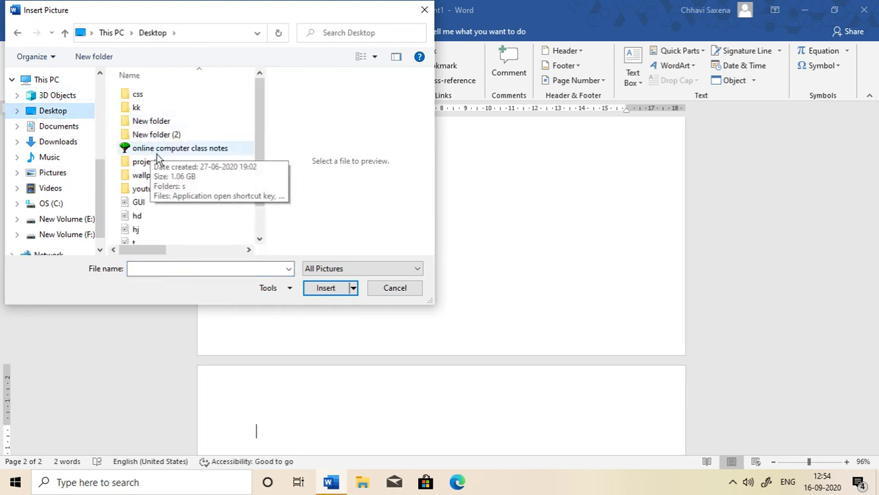
pyautogui.doubleClick(163, 178)
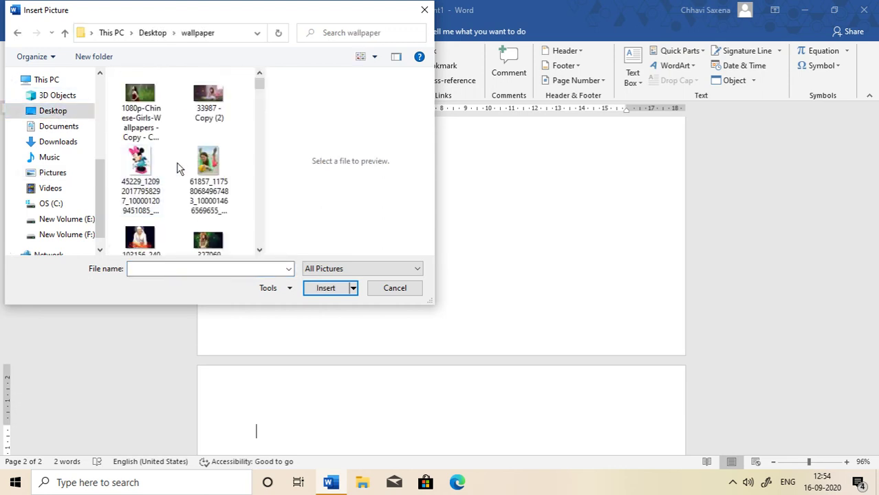
pyautogui.click(210, 164)
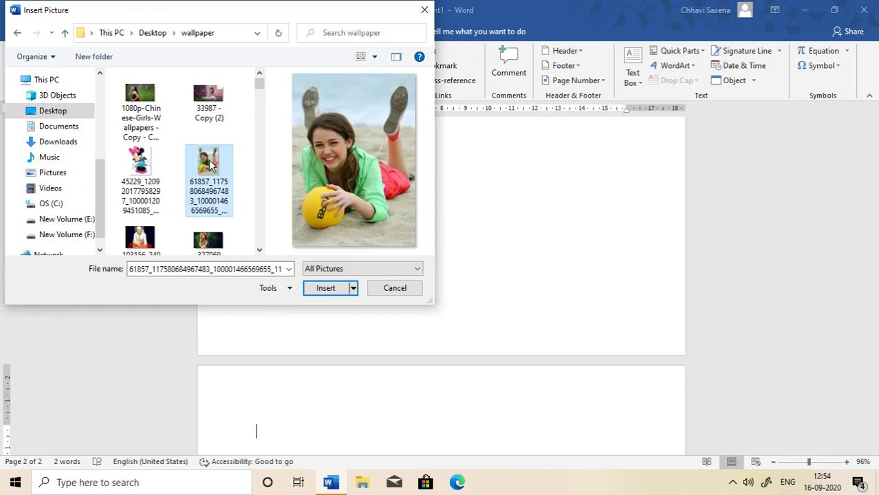
pyautogui.click(313, 290)
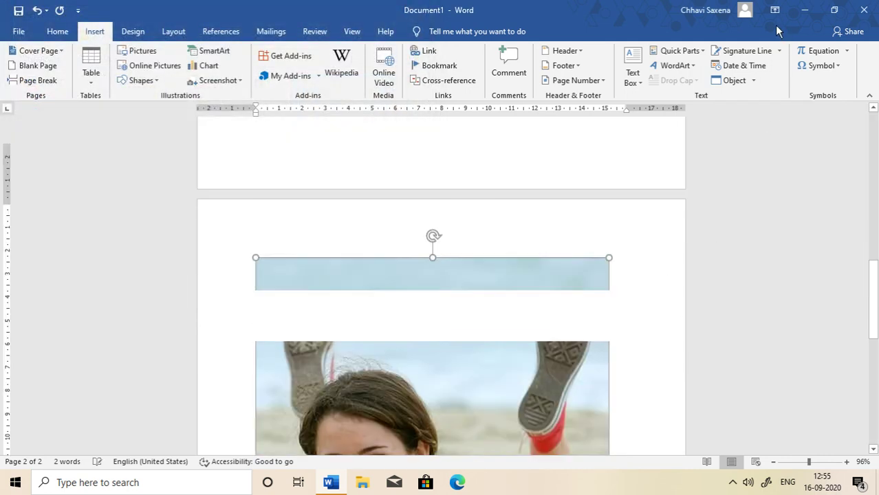
pyautogui.click(805, 11)
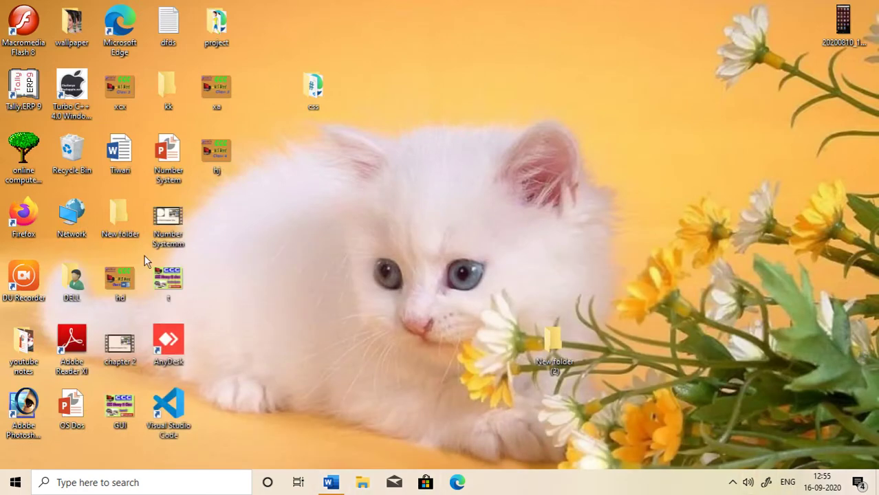
pyautogui.click(25, 278)
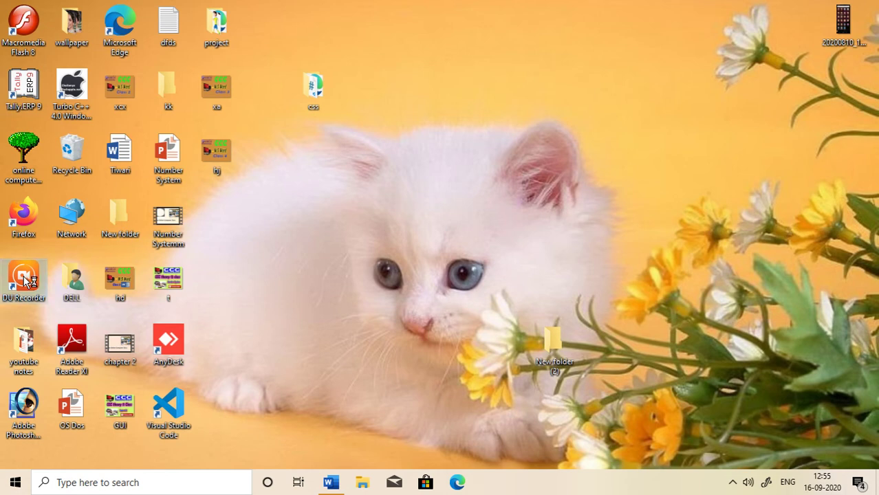
pyautogui.doubleClick(24, 276)
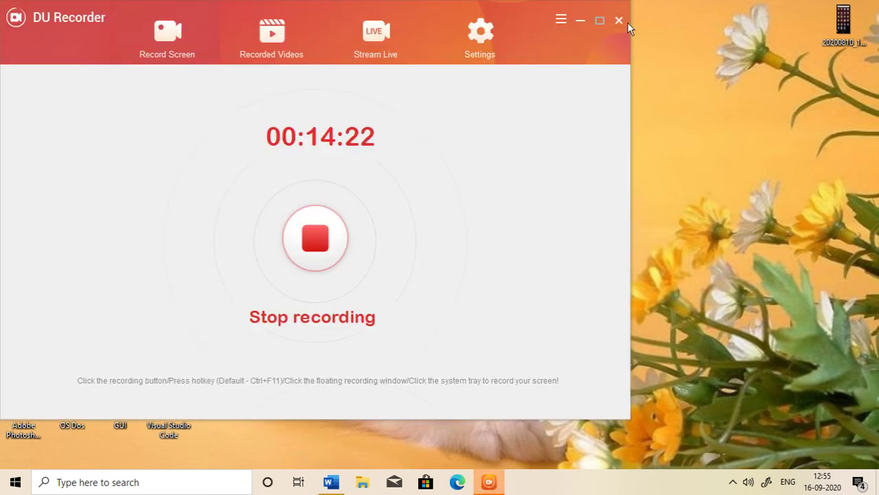
pyautogui.click(578, 22)
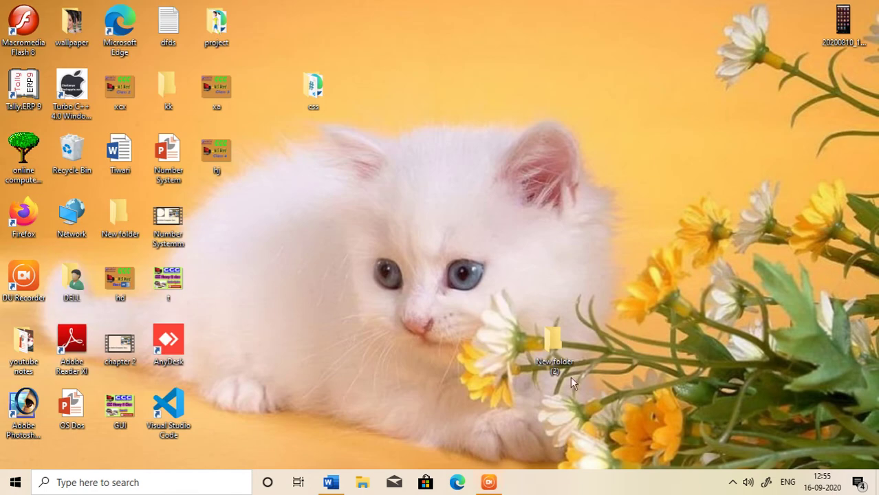
# Set the photo to In Front of Text and shrink it to 5.87 × 4.2 cm.
pyautogui.click(336, 485)
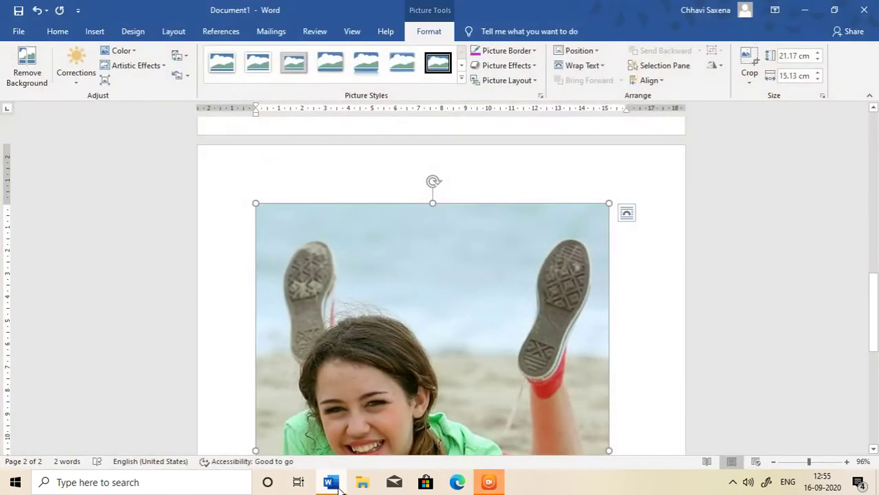
pyautogui.click(874, 429)
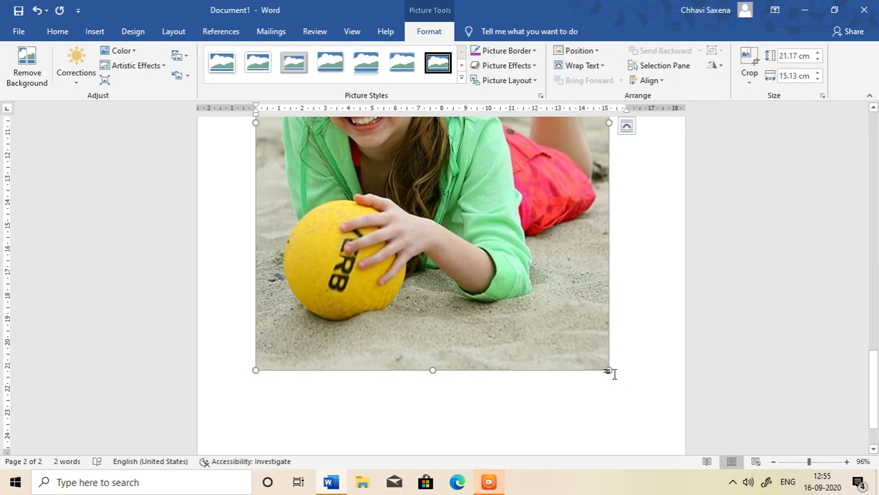
pyautogui.moveTo(608, 370); pyautogui.dragTo(475, 184)
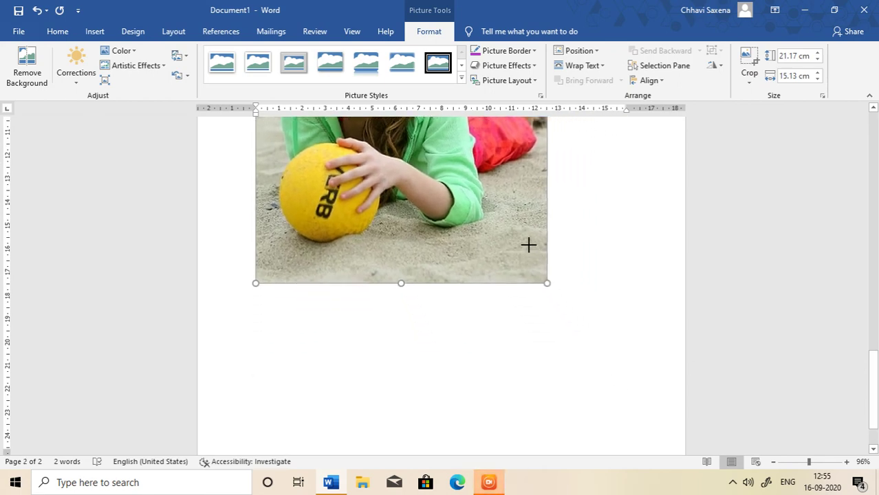
pyautogui.click(590, 66)
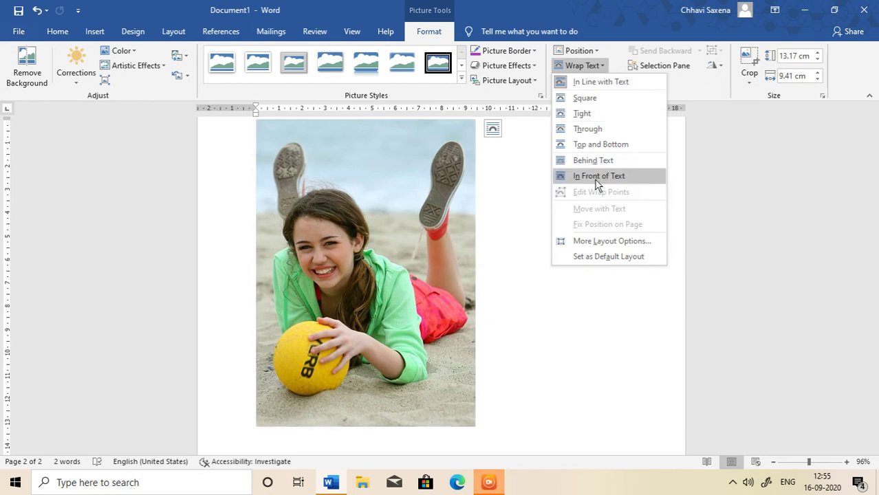
pyautogui.click(597, 177)
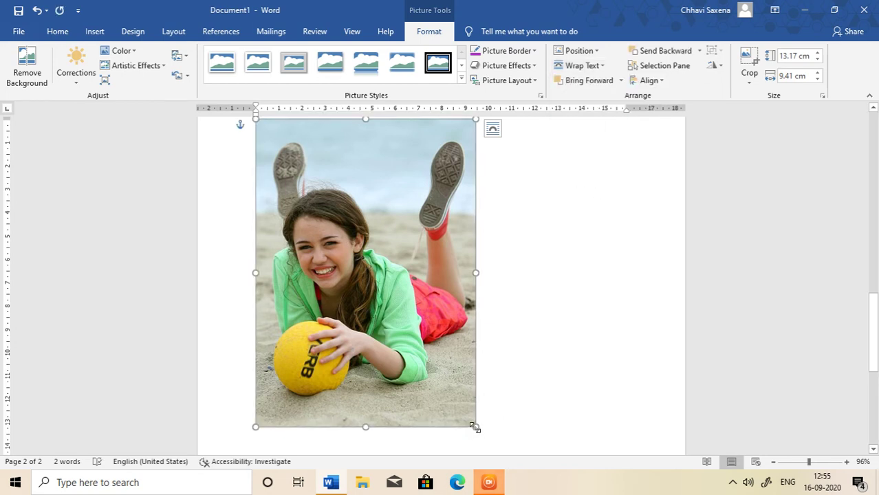
pyautogui.moveTo(476, 425); pyautogui.dragTo(388, 304)
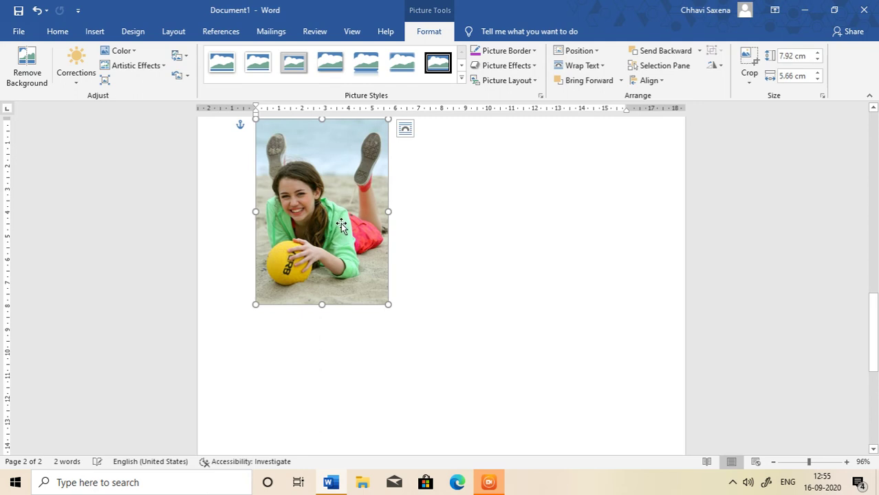
pyautogui.moveTo(386, 305); pyautogui.dragTo(354, 257)
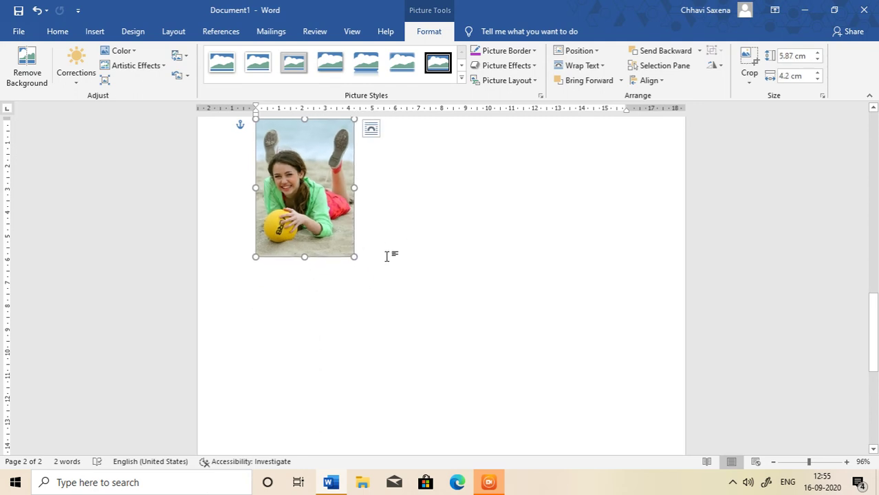
pyautogui.click(387, 257)
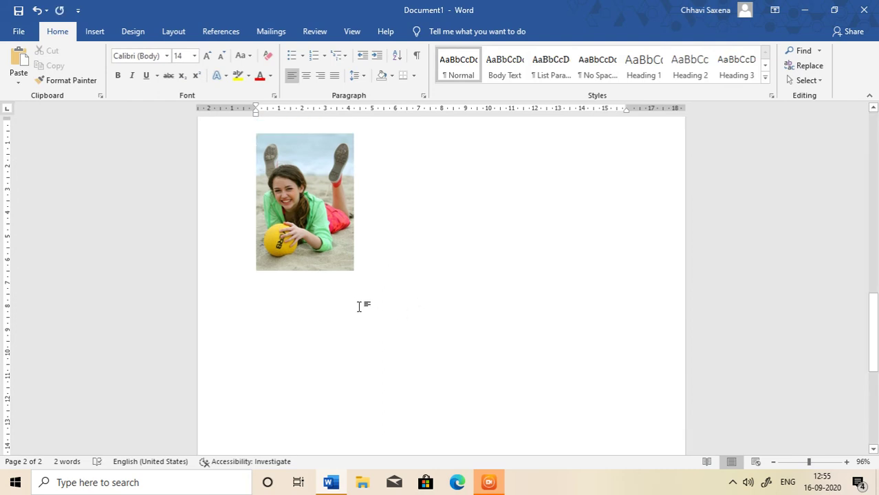
# Delete the page-2 picture, then undo to restore it.
pyautogui.doubleClick(357, 277)
pyautogui.press('Delete')
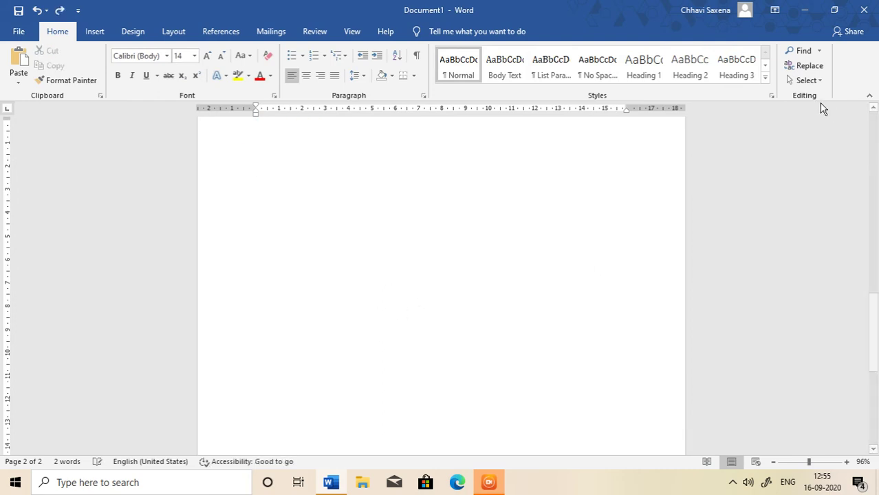
pyautogui.scroll(5, 869, 116)
pyautogui.scroll(3, 873, 131)
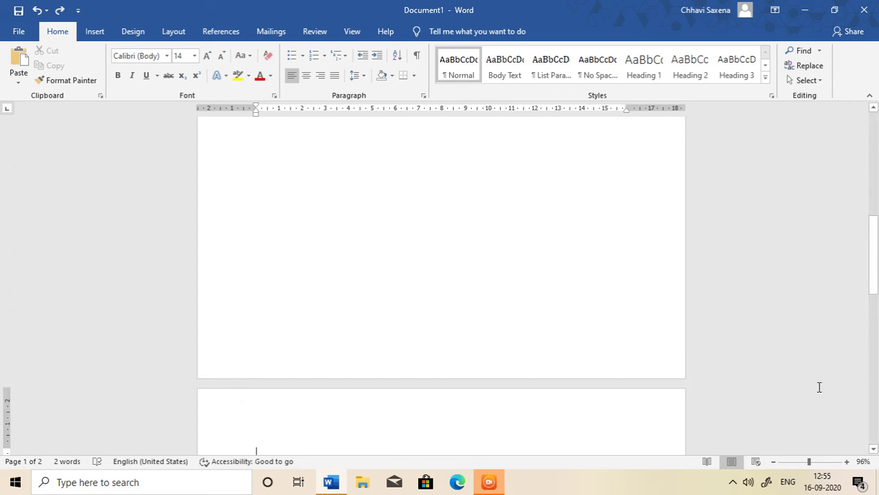
pyautogui.hotkey('ctrl', 'z')
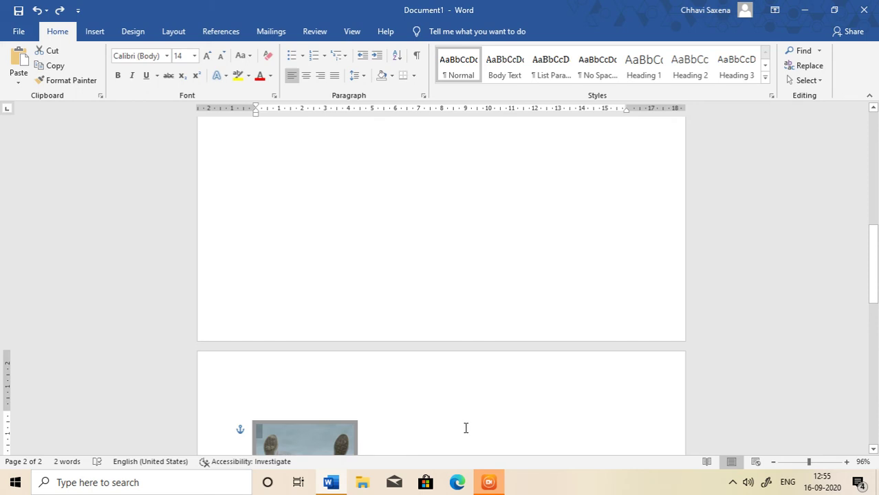
# Add a blank line above the picture to move it one line lower.
pyautogui.click(466, 428)
pyautogui.click(872, 449)
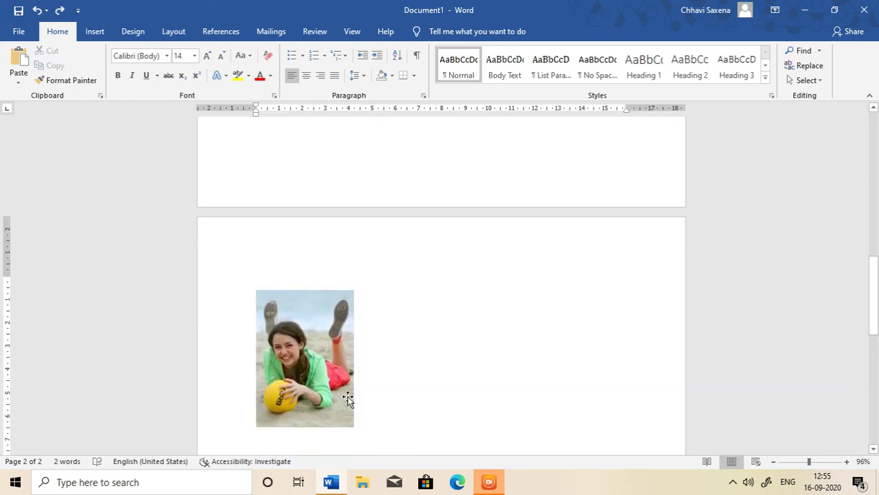
pyautogui.doubleClick(374, 420)
pyautogui.press('Home')
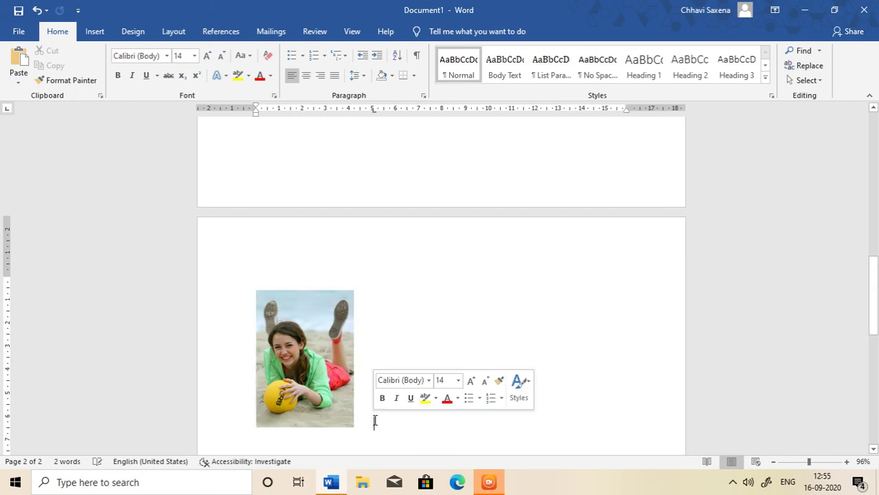
pyautogui.press('Return')
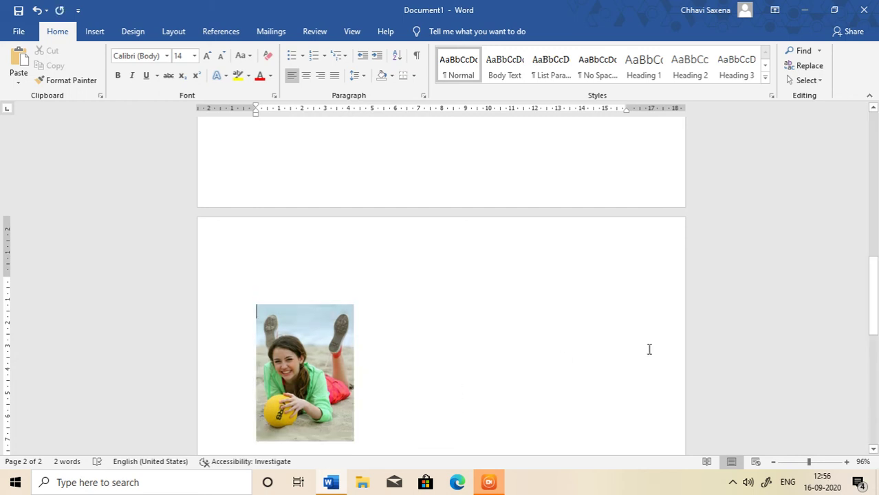
pyautogui.click(873, 394)
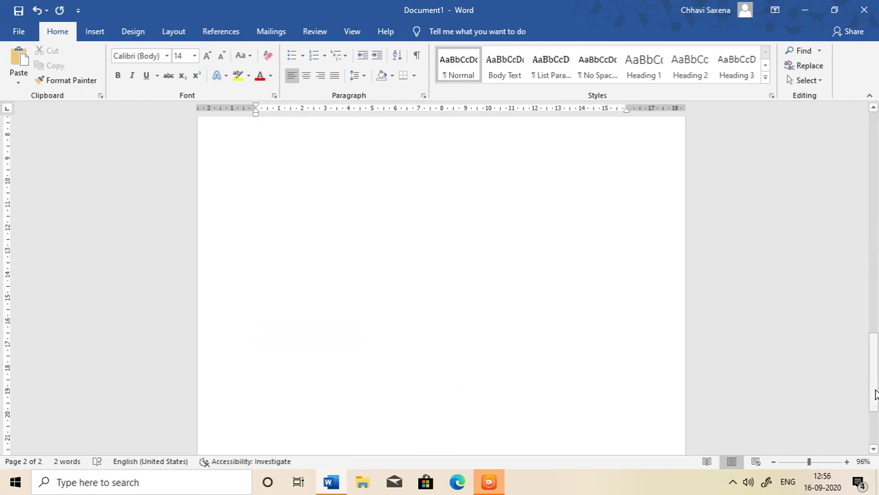
pyautogui.doubleClick(320, 159)
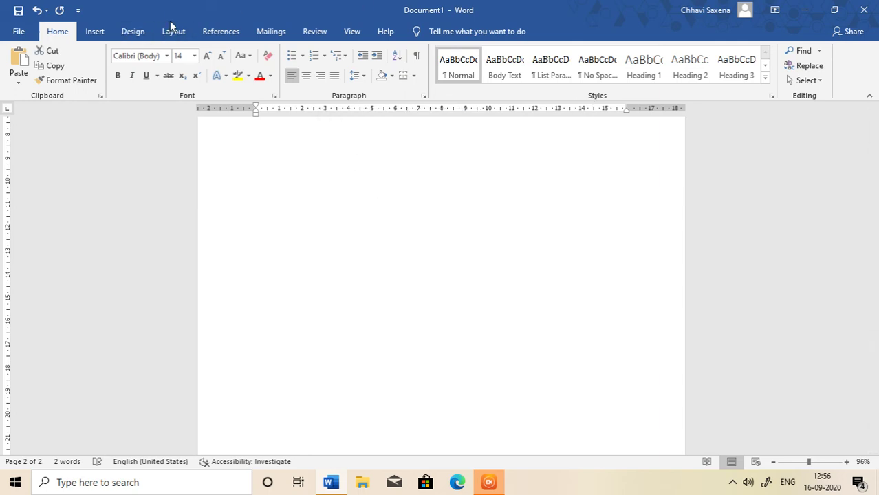
# Insert a figure caption numbered 1 for the picture.
pyautogui.click(222, 31)
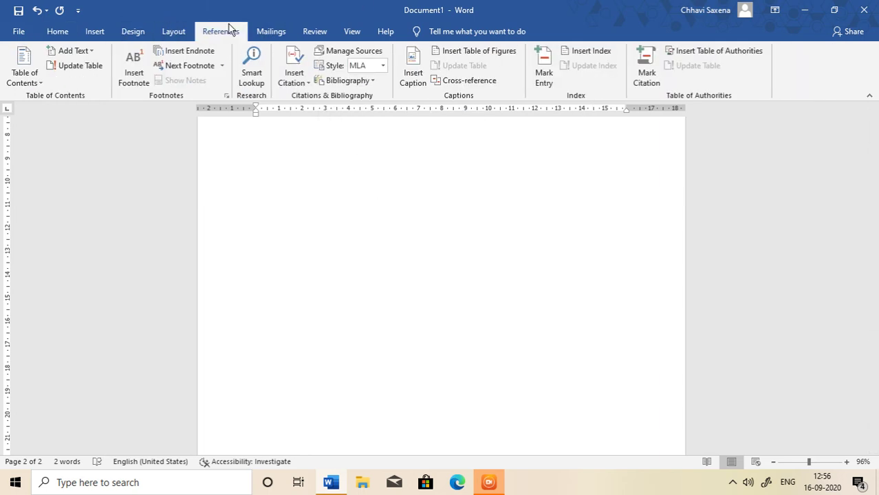
pyautogui.click(415, 76)
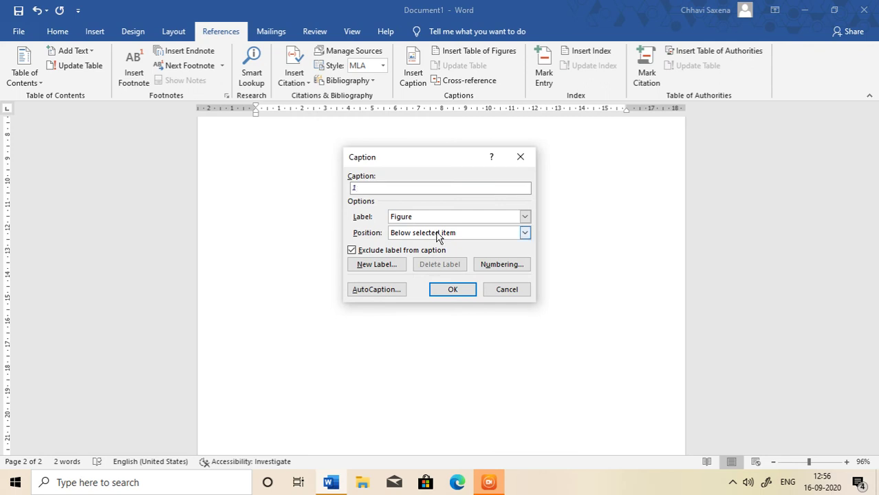
pyautogui.click(449, 289)
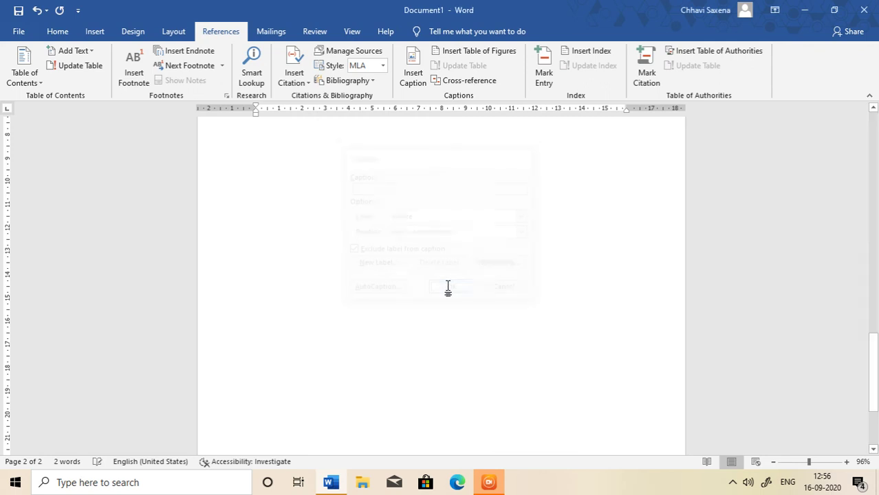
# Shrink the picture to a tiny thumbnail by dragging its corner handle.
pyautogui.click(874, 109)
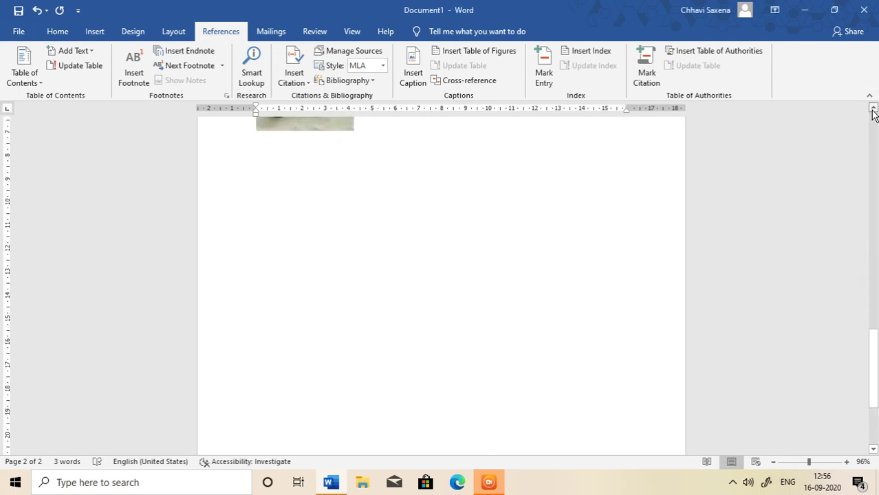
pyautogui.click(874, 109)
pyautogui.click(873, 109)
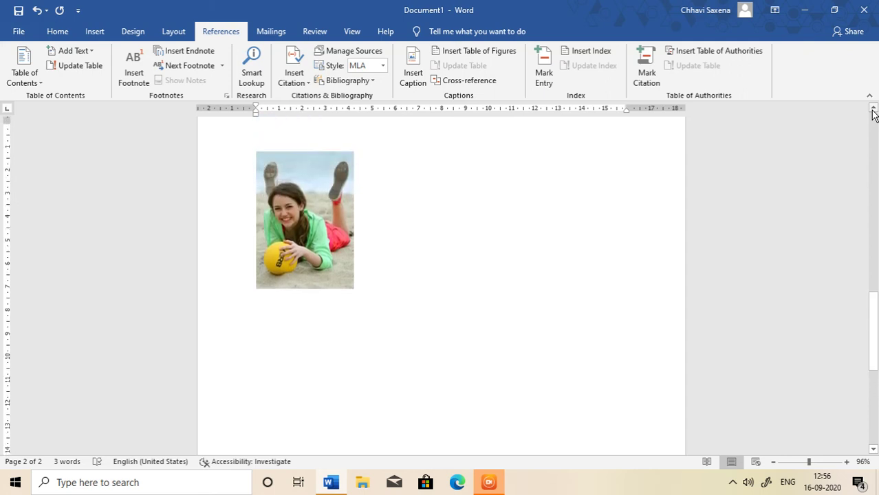
pyautogui.click(304, 271)
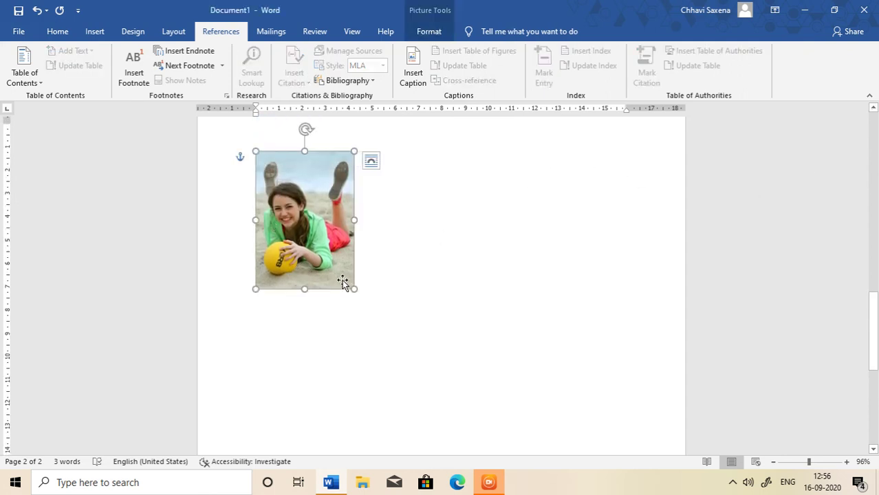
pyautogui.moveTo(353, 288)
pyautogui.mouseDown()
pyautogui.moveTo(273, 150)
pyautogui.moveTo(316, 166)
pyautogui.mouseUp()
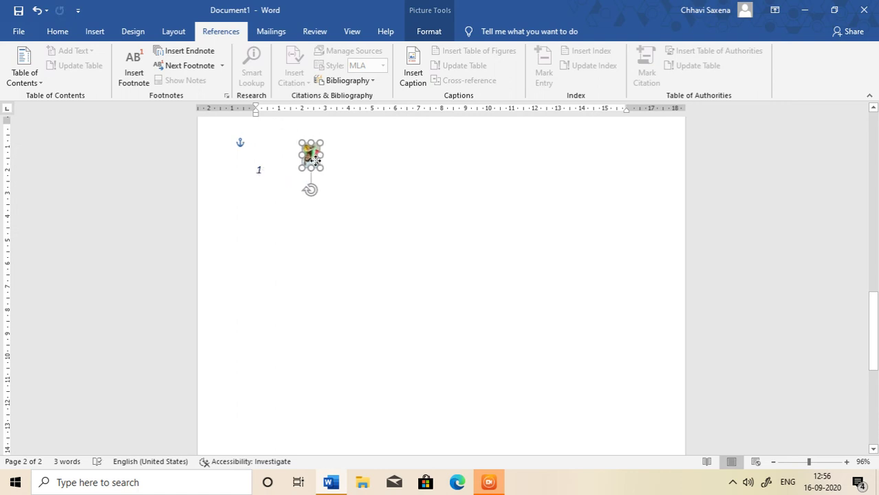
pyautogui.click(261, 168)
# Add two blank lines below the caption, then clear all document content.
pyautogui.press('Return')
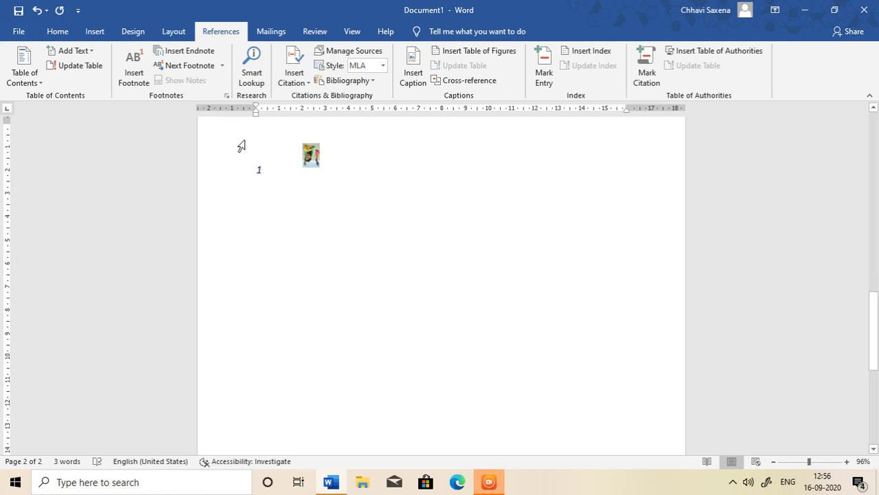
pyautogui.press('Return')
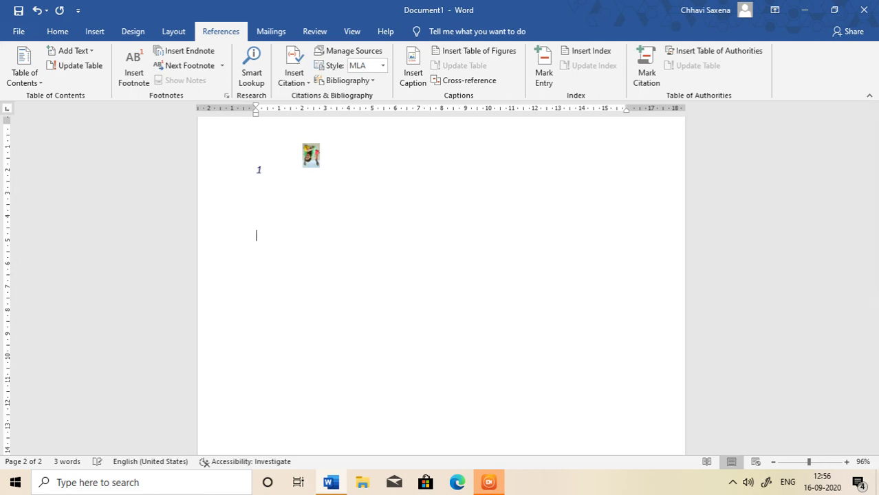
pyautogui.hotkey('ctrl', 'a')
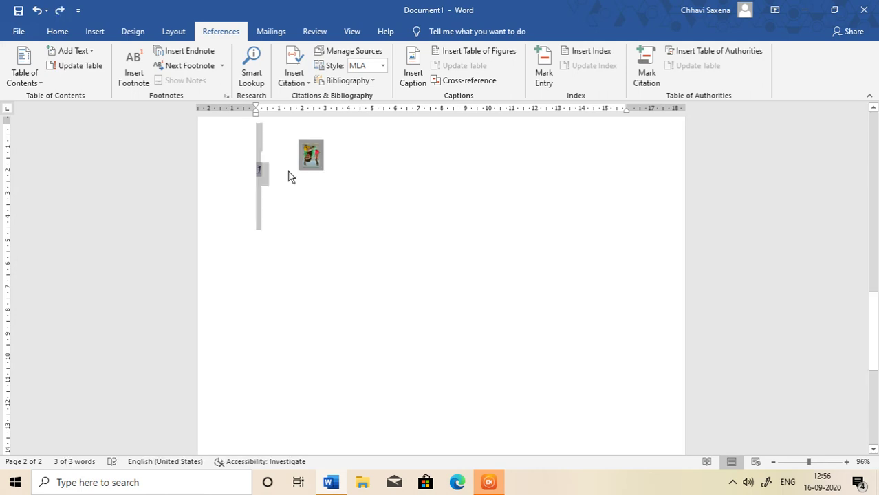
pyautogui.press('Delete')
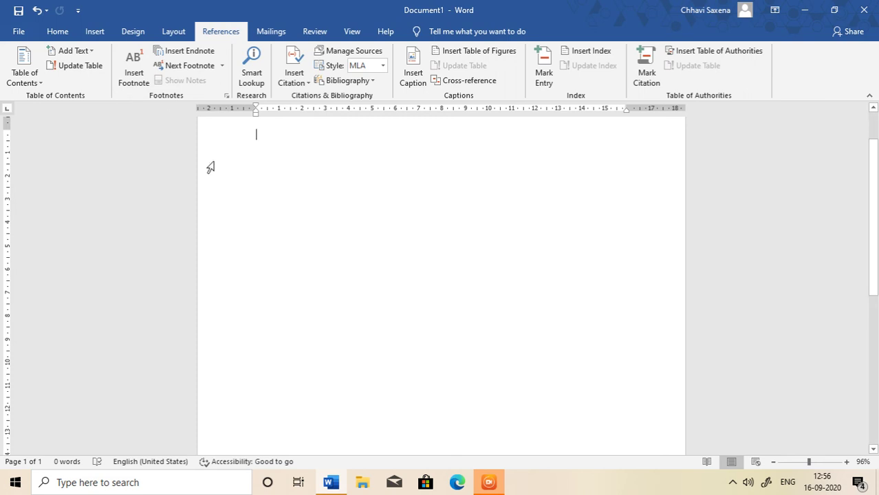
# Type the word 'Photo' at the top of the empty page.
pyautogui.write('c')
pyautogui.write('P')
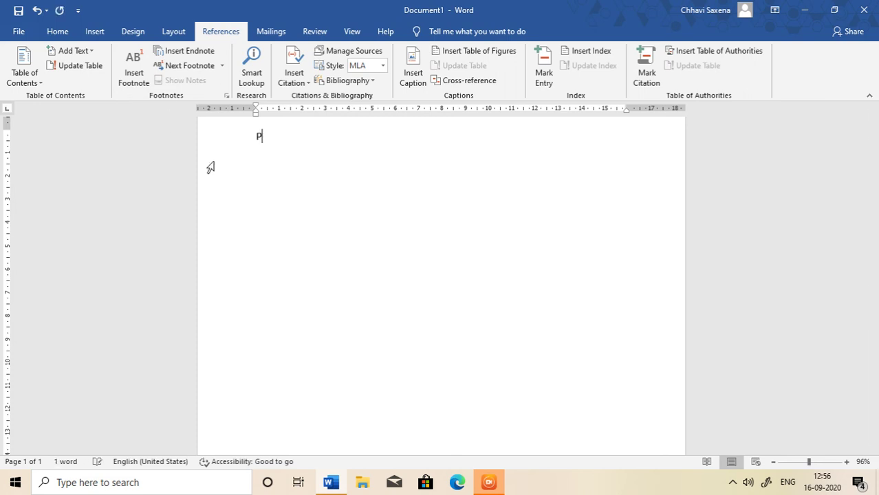
pyautogui.write('ho')
pyautogui.press('XF86MonBrightnessUp')
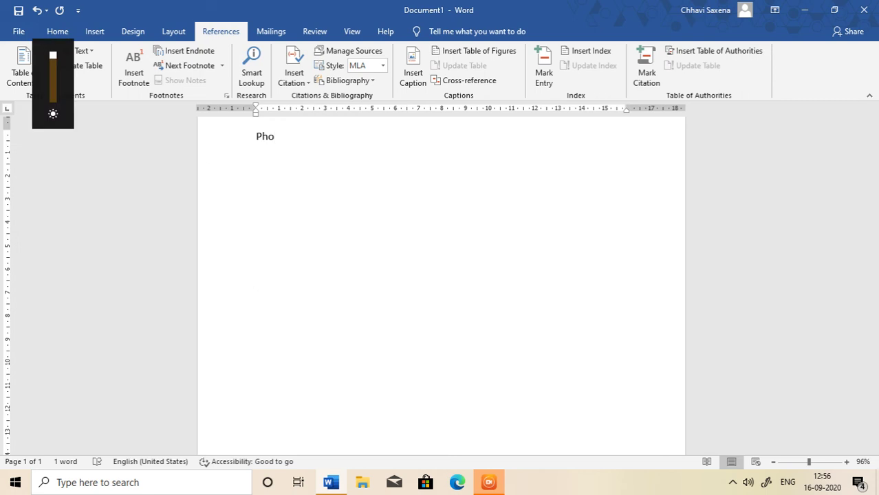
pyautogui.write('o index')
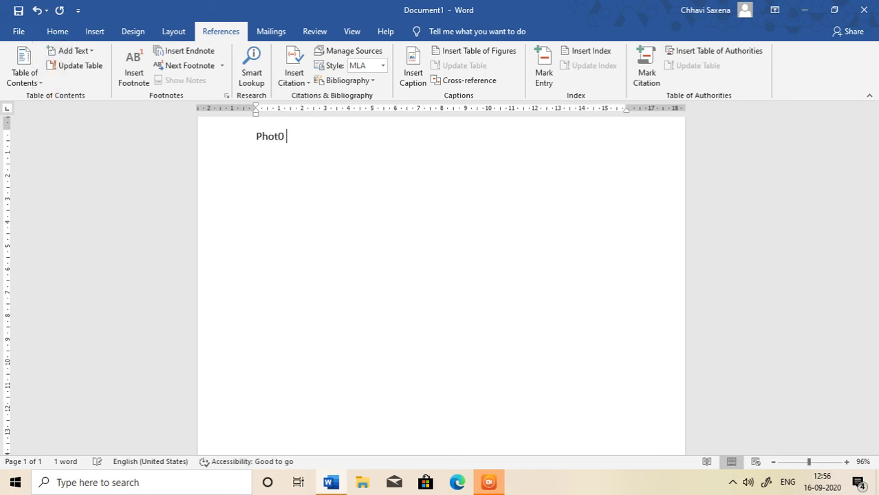
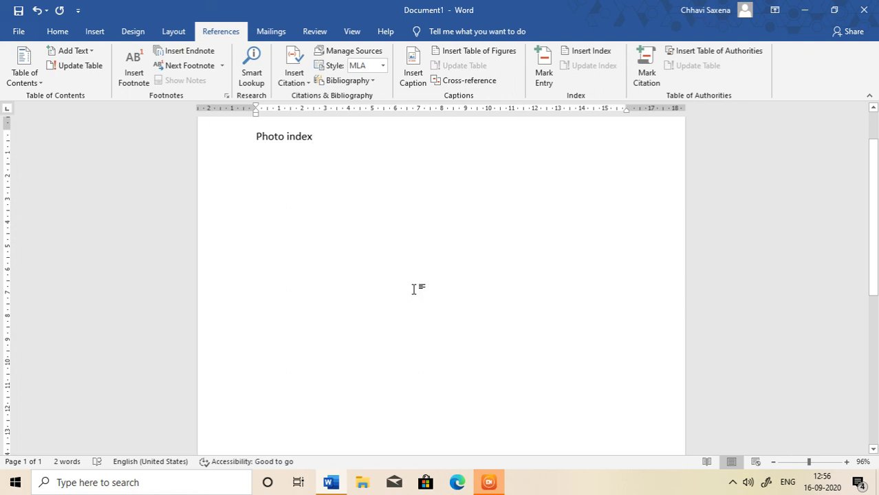
# Insert the picture '327761 - Copy' on a new page 2 after Photo index.
pyautogui.hotkey('ctrl', 'Return')
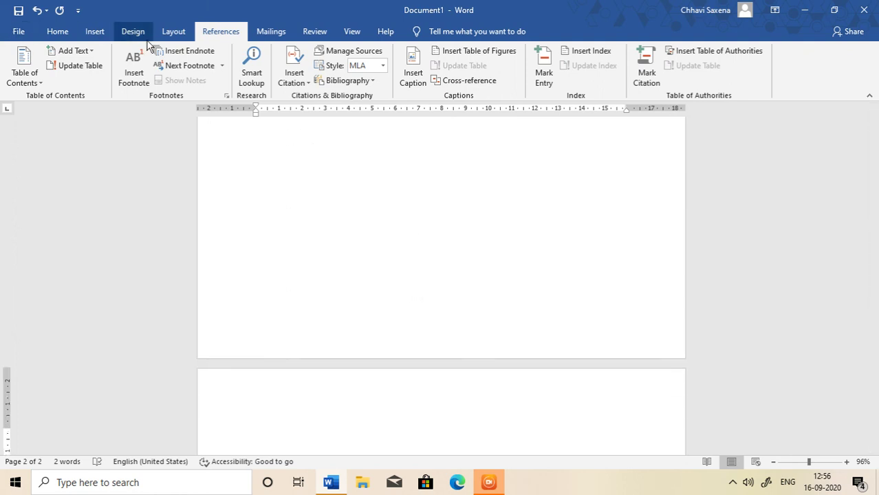
pyautogui.click(94, 31)
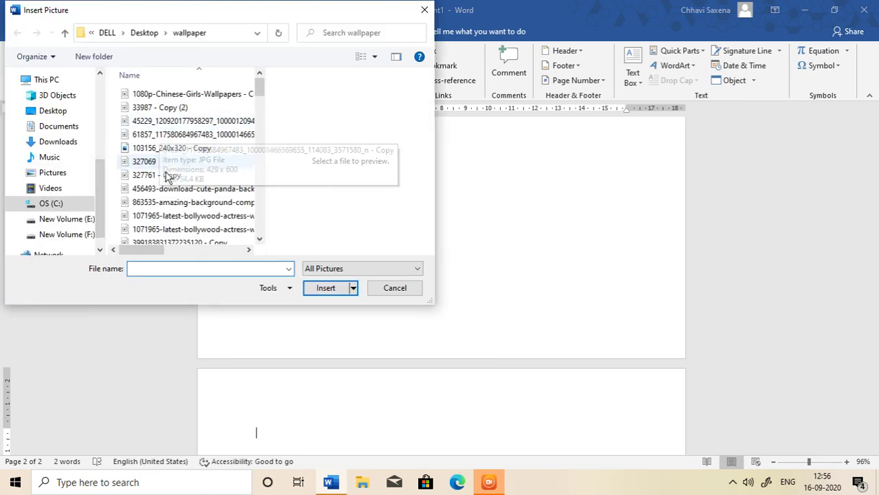
pyautogui.click(166, 176)
pyautogui.click(321, 287)
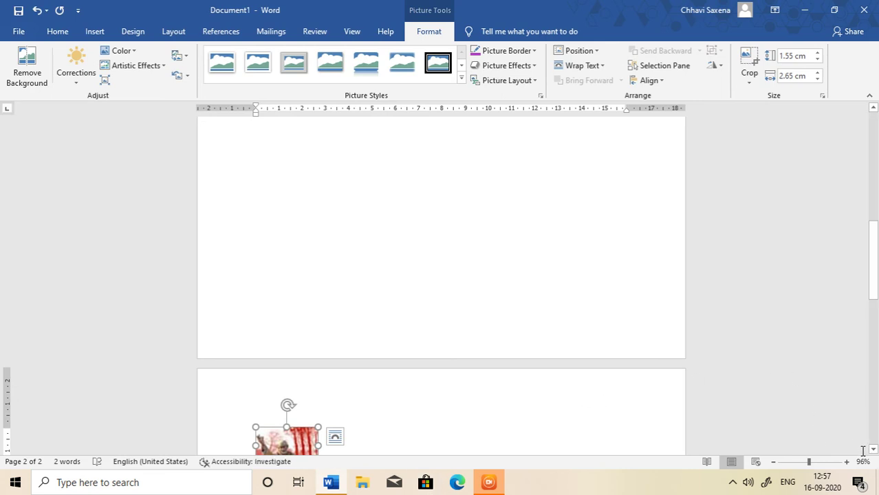
pyautogui.click(873, 451)
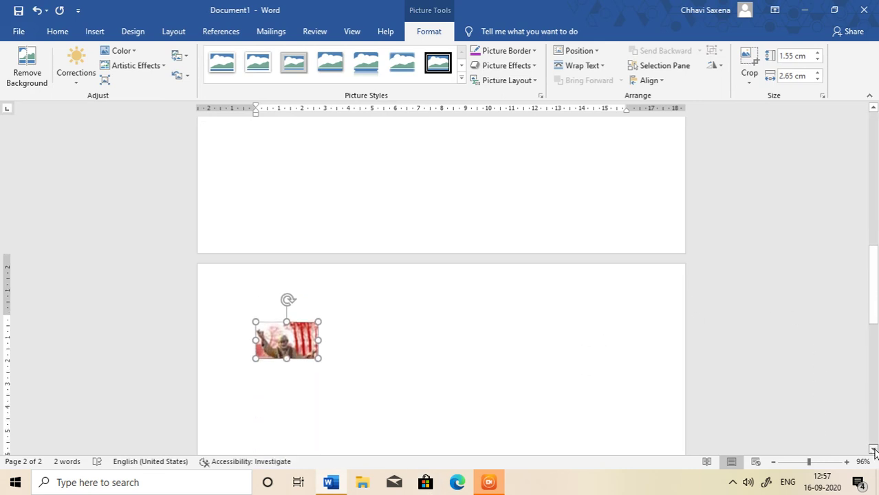
pyautogui.click(338, 325)
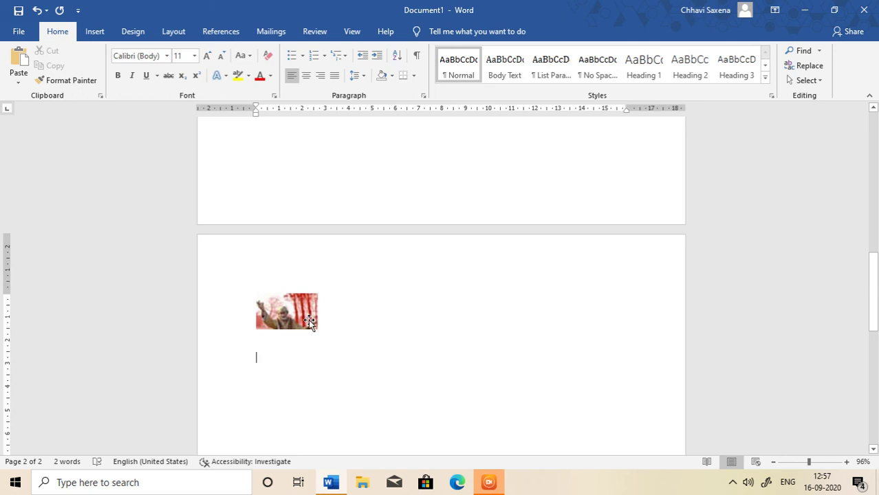
# Add caption 1 beneath the picture and start a new blank page 3.
pyautogui.click(233, 35)
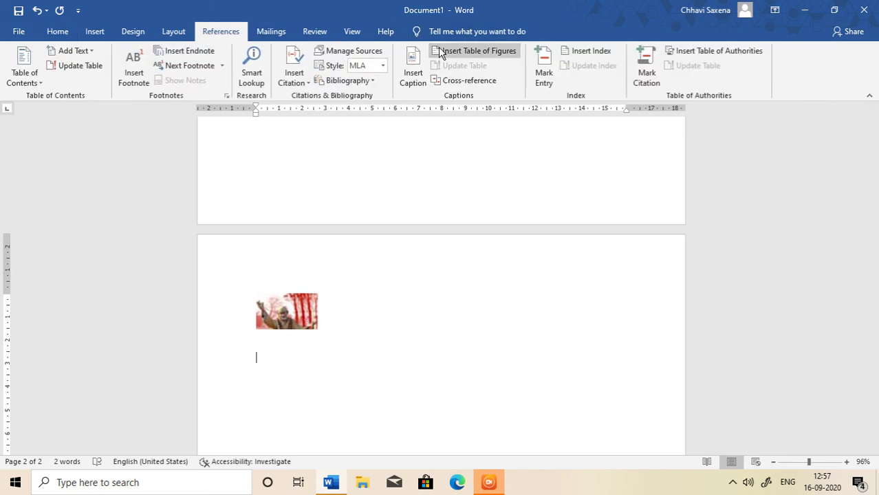
pyautogui.click(416, 69)
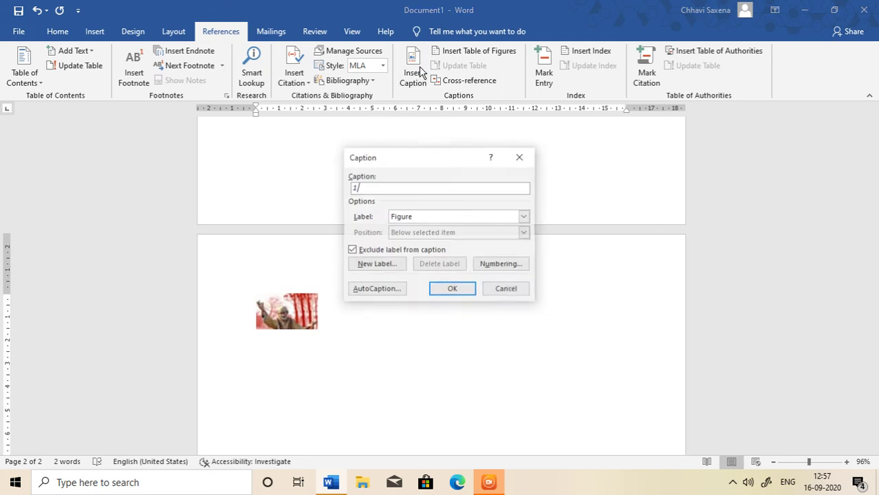
pyautogui.click(446, 294)
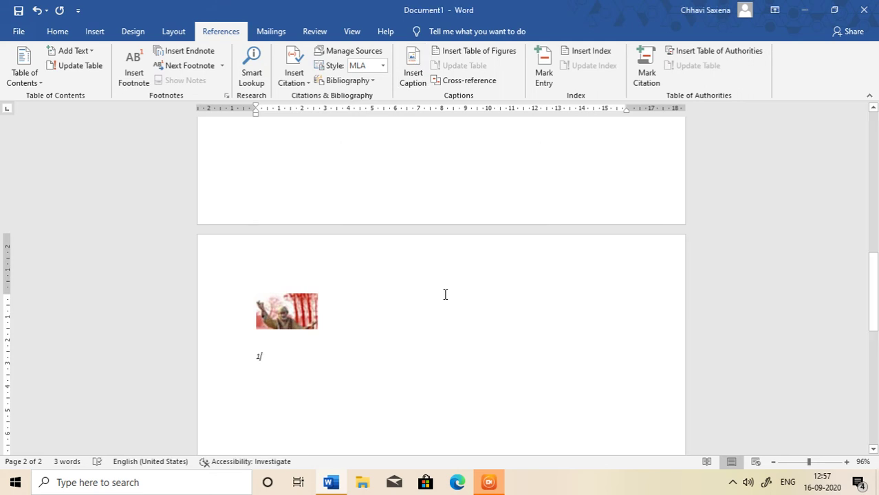
pyautogui.hotkey('ctrl', 'Return')
# Insert the 863535 background wallpaper image on page 3 and caption it 2.
pyautogui.click(92, 29)
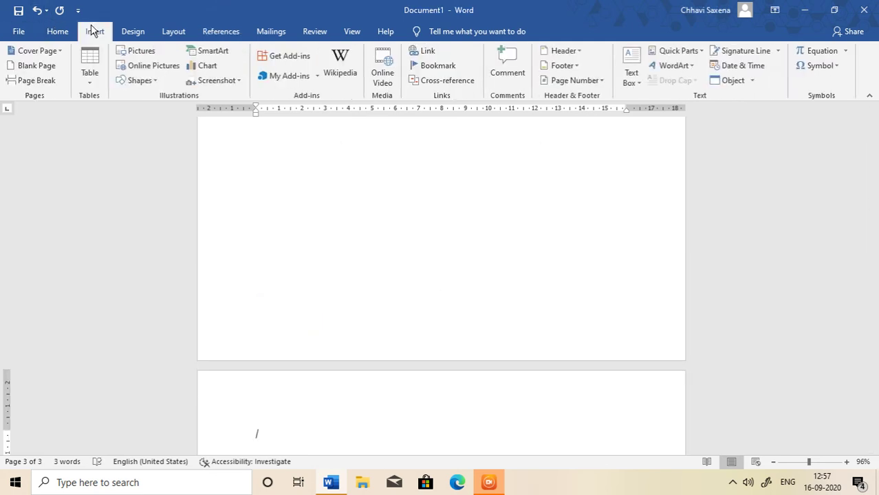
pyautogui.click(135, 52)
pyautogui.click(208, 203)
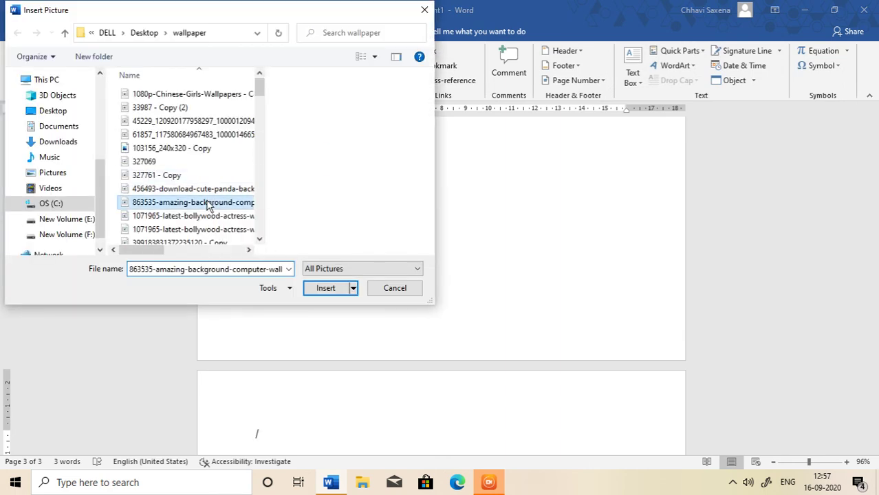
pyautogui.click(327, 288)
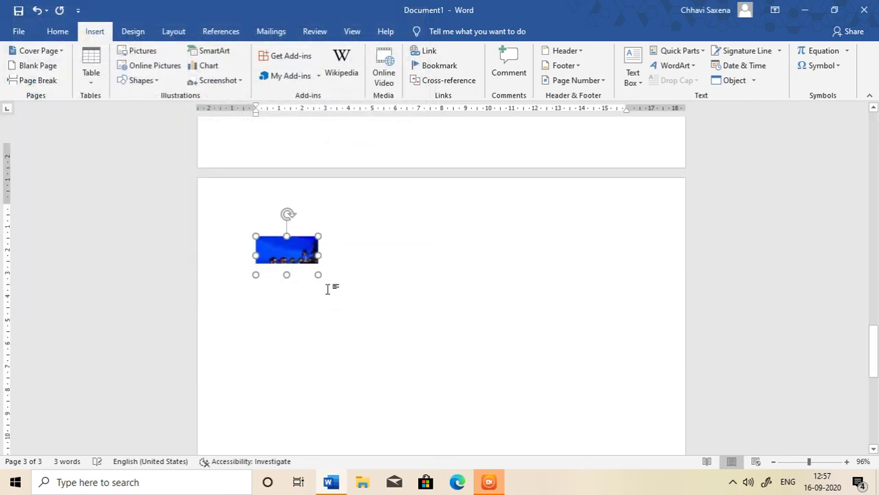
pyautogui.click(353, 244)
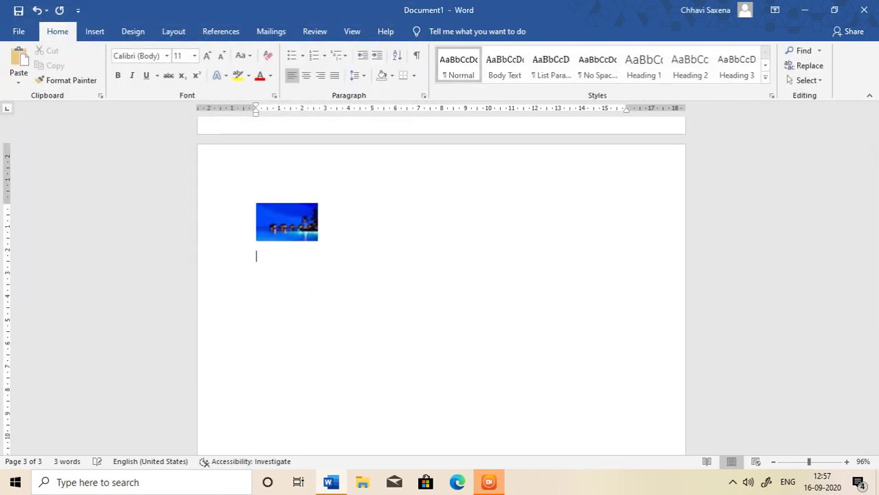
pyautogui.click(210, 32)
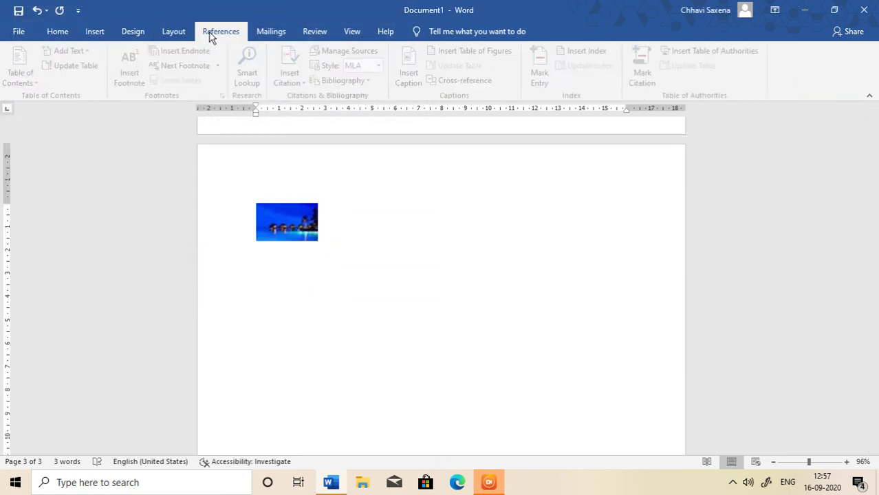
pyautogui.click(413, 68)
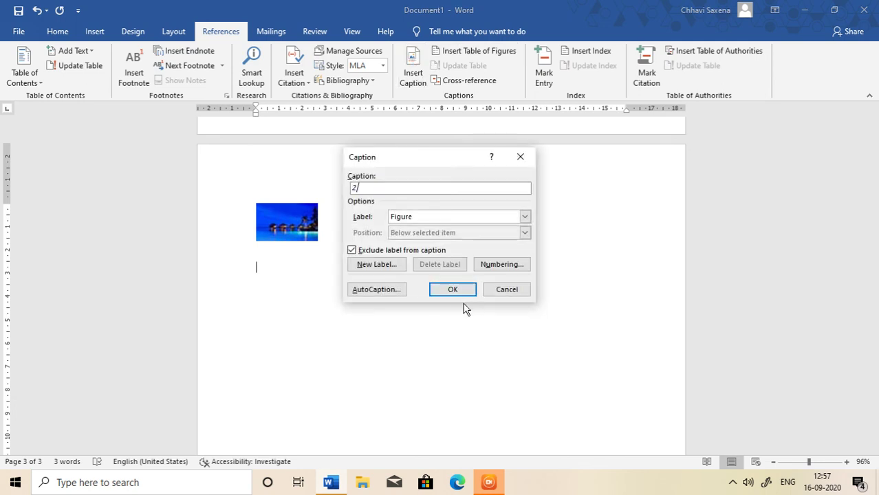
pyautogui.click(452, 290)
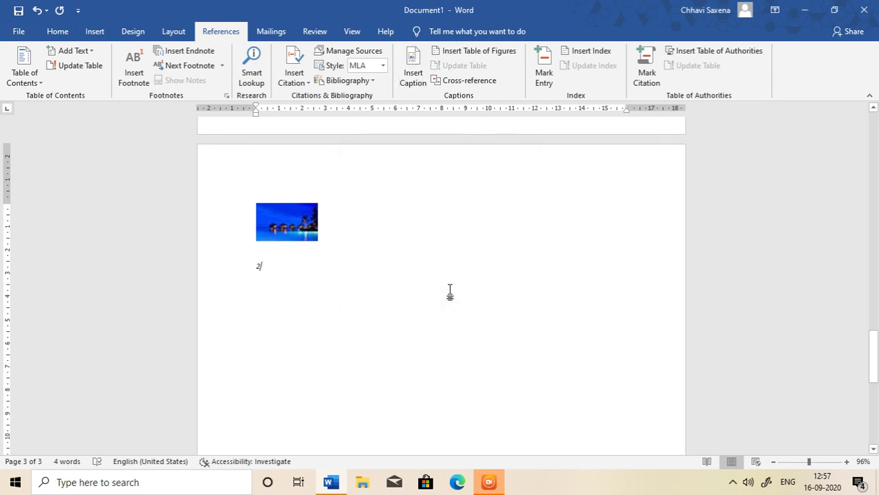
# Add the 1071965-latest-bollywood-actress-wallpapers image on a new page, captioned 3, then return to the top.
pyautogui.hotkey('ctrl', 'Return')
pyautogui.hotkey('ctrl', 'Return')
pyautogui.click(100, 32)
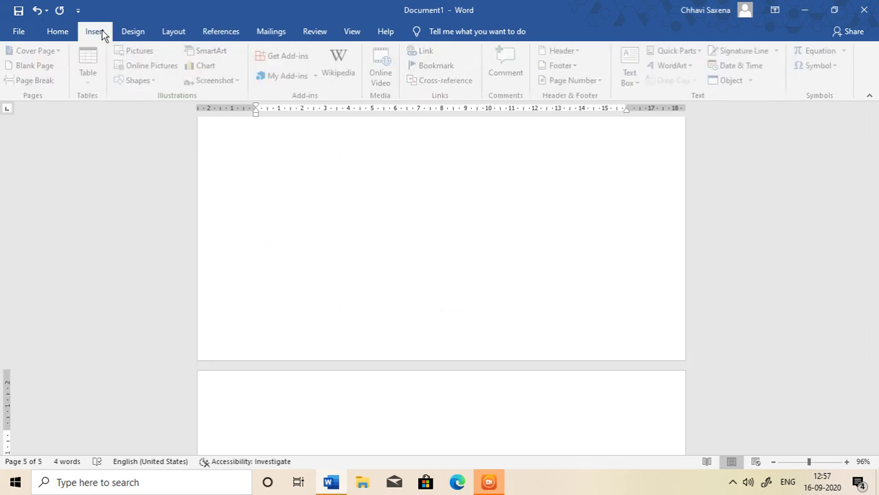
pyautogui.click(134, 51)
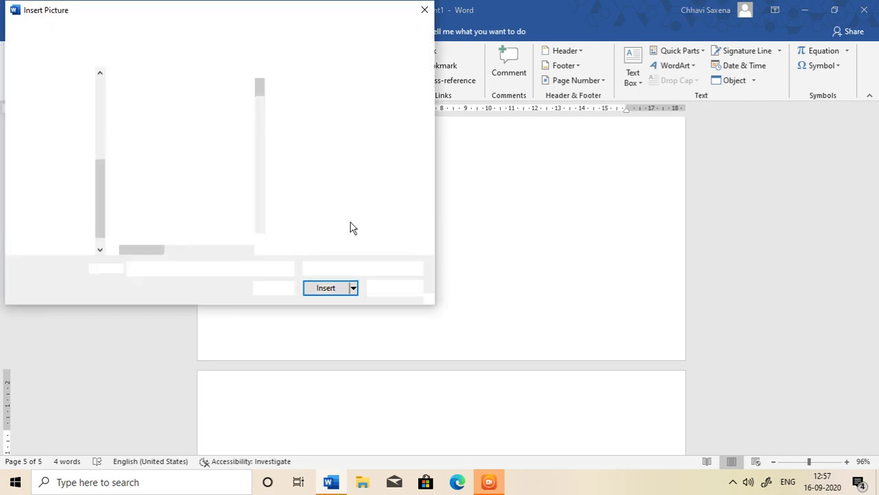
pyautogui.click(230, 216)
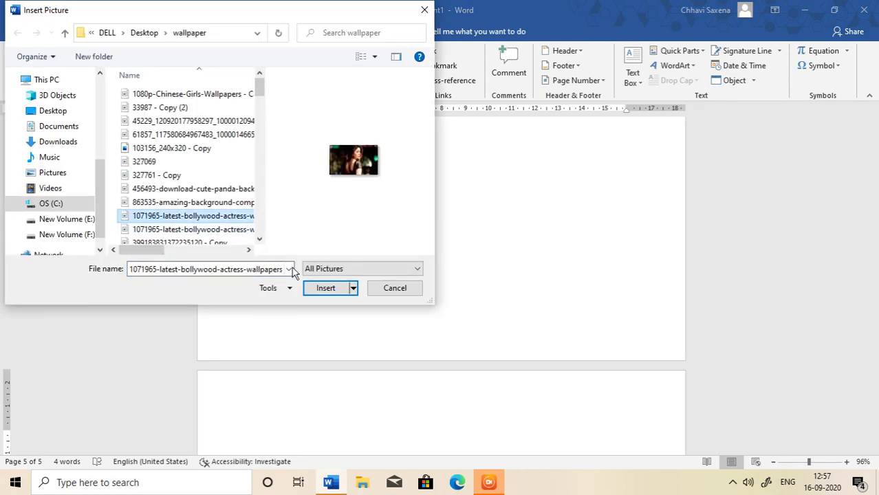
pyautogui.click(320, 290)
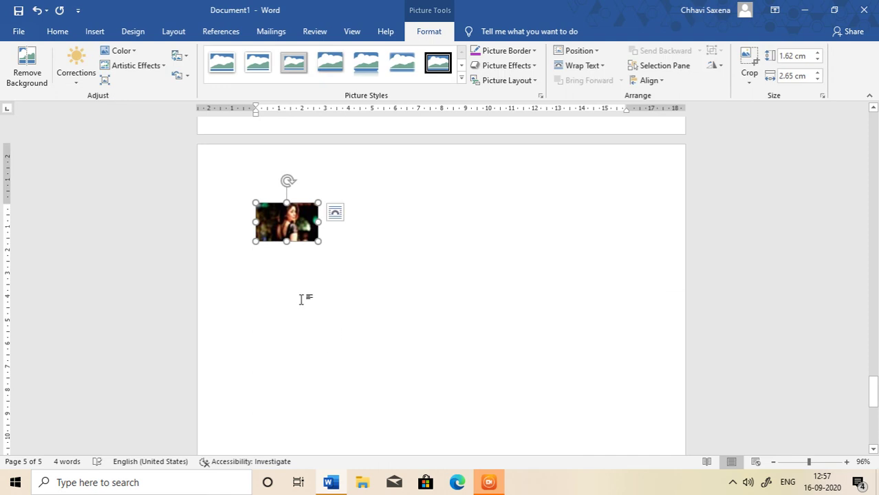
pyautogui.click(336, 251)
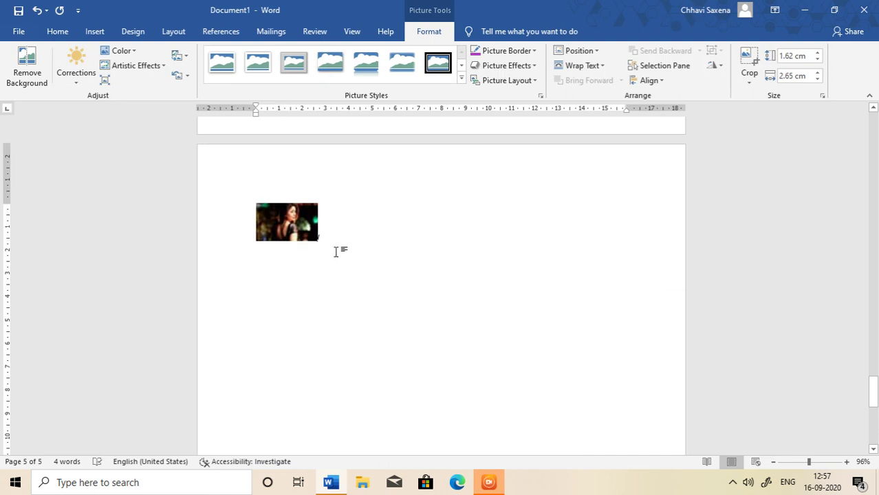
pyautogui.click(221, 31)
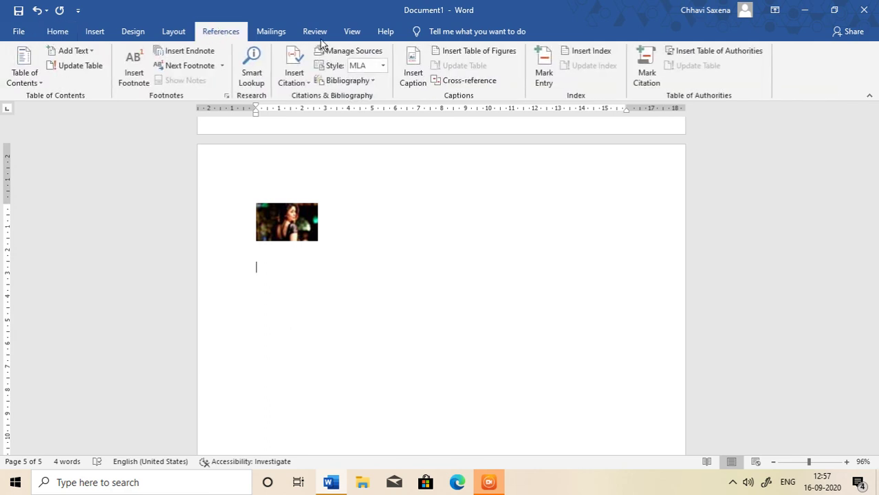
pyautogui.click(409, 74)
pyautogui.click(457, 291)
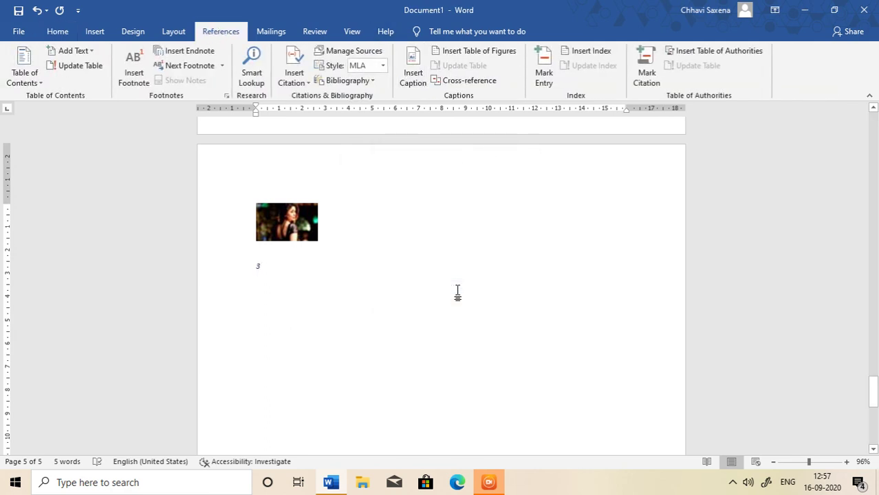
pyautogui.hotkey('ctrl', 'Home')
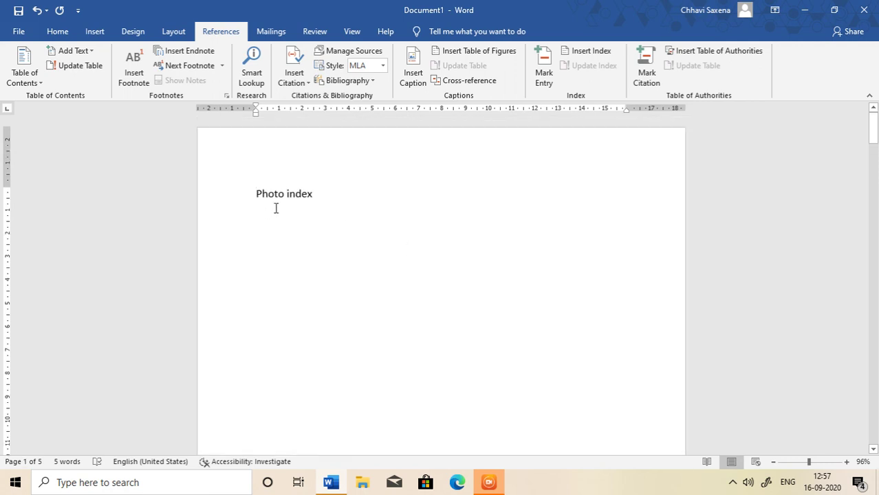
# Insert a table of figures under Photo index listing captions 1–3, then follow the third entry.
pyautogui.click(322, 189)
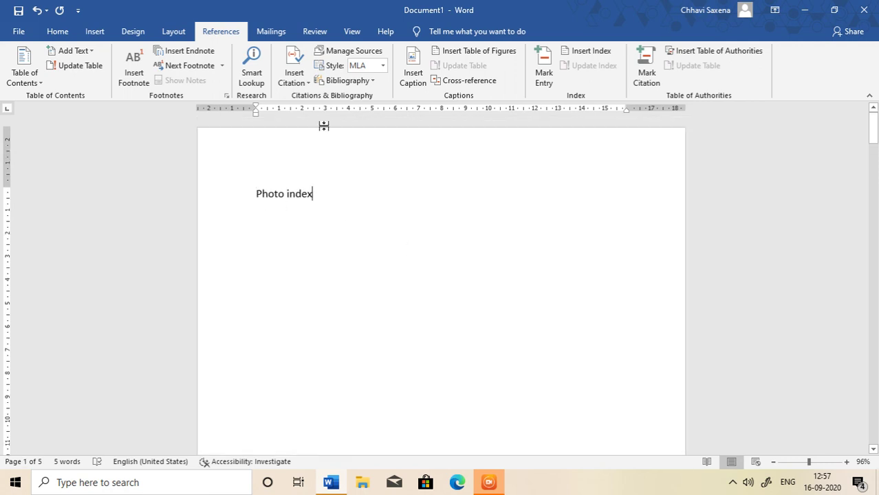
pyautogui.click(445, 55)
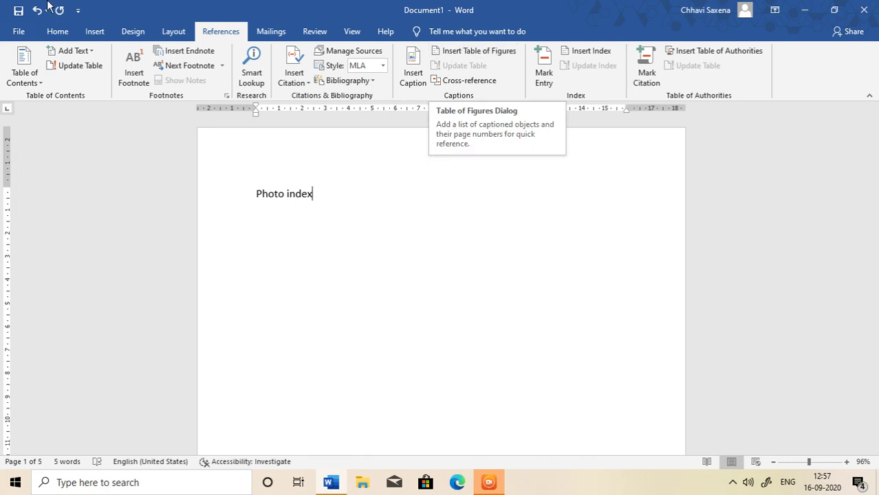
pyautogui.click(441, 54)
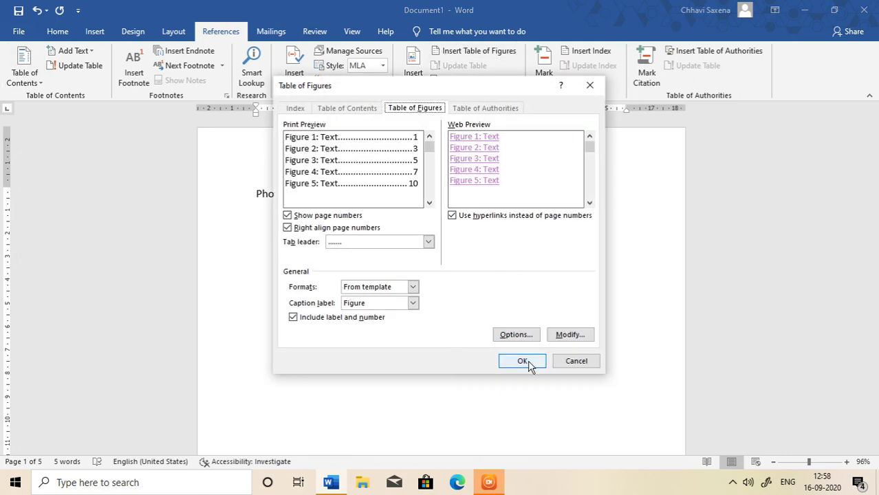
pyautogui.click(523, 362)
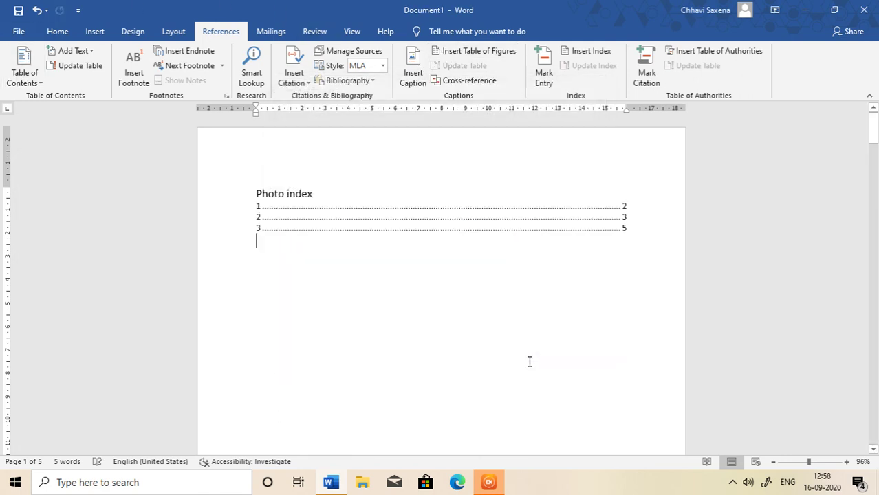
pyautogui.keyDown('ctrl'); pyautogui.click(512, 228); pyautogui.keyUp('ctrl')
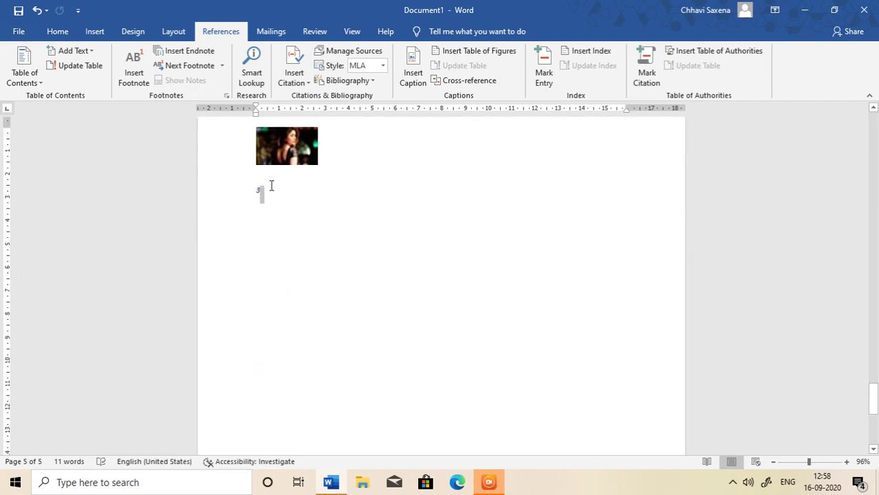
# Insert the Sai Baba picture '103156_240x320 - Copy' on a new last page.
pyautogui.hotkey('ctrl', 'Return')
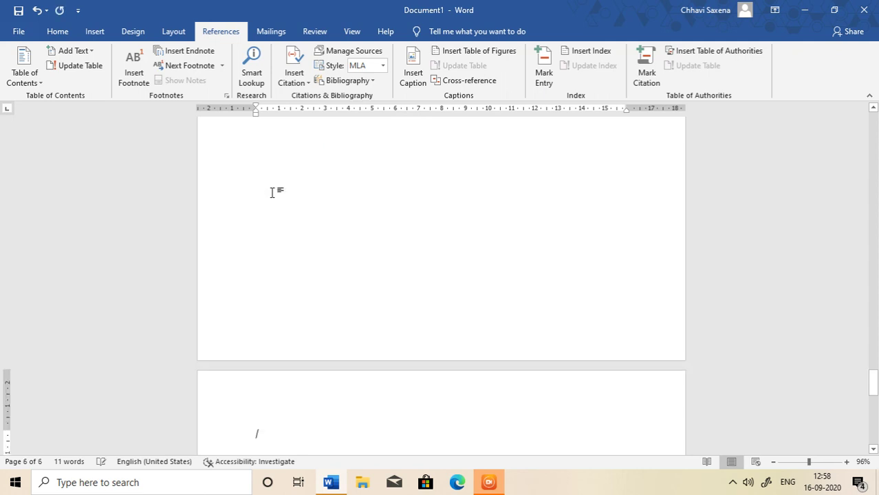
pyautogui.click(94, 31)
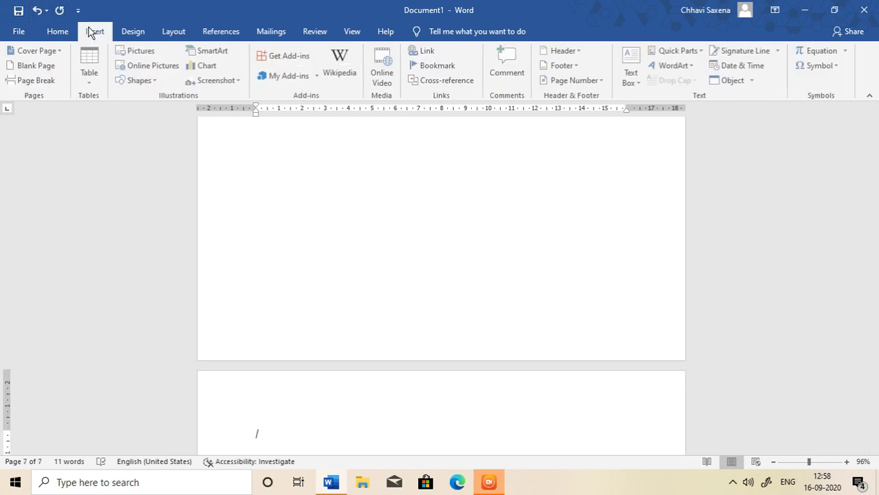
pyautogui.click(139, 52)
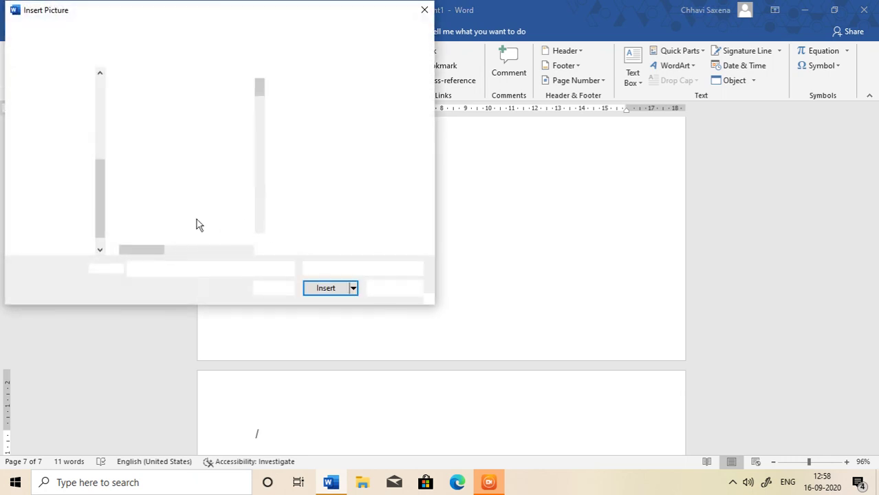
pyautogui.click(196, 229)
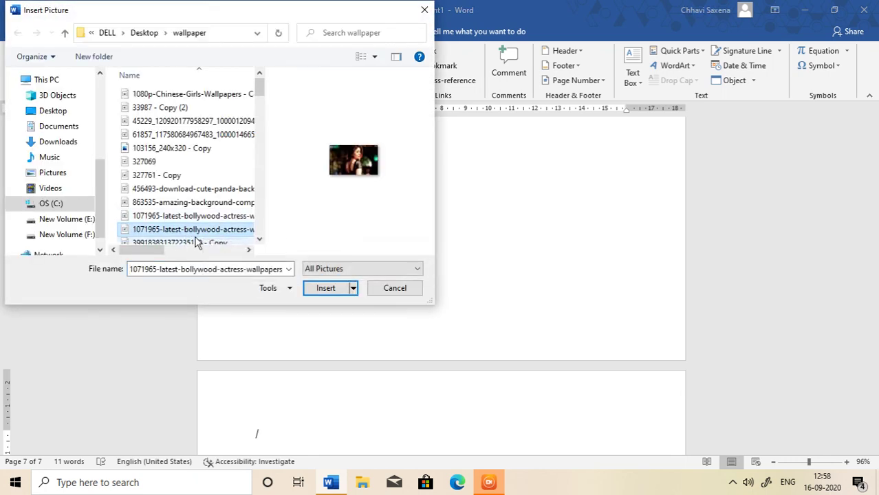
pyautogui.click(184, 176)
pyautogui.click(191, 148)
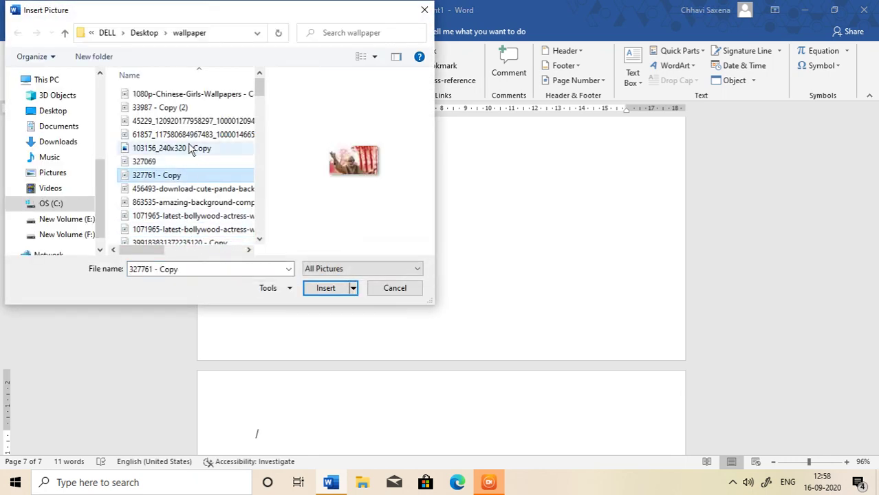
pyautogui.click(337, 287)
# Add caption 4 below the Sai Baba picture and return to the document start.
pyautogui.click(467, 355)
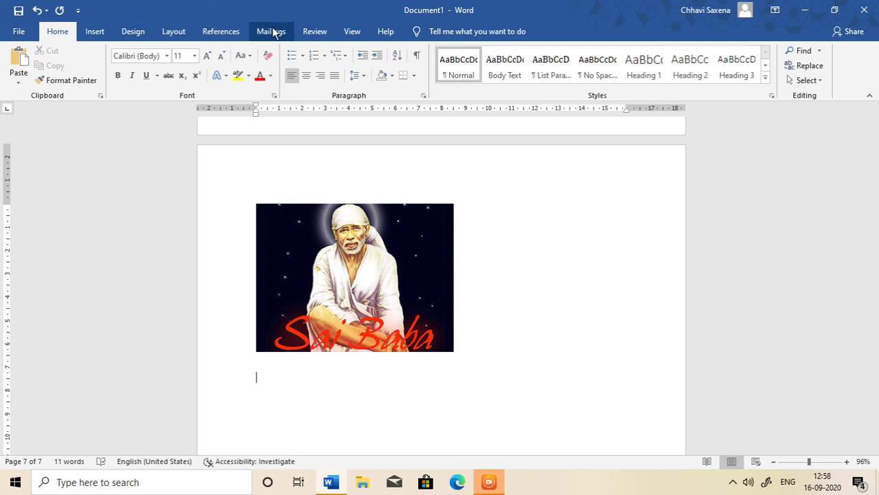
pyautogui.click(219, 31)
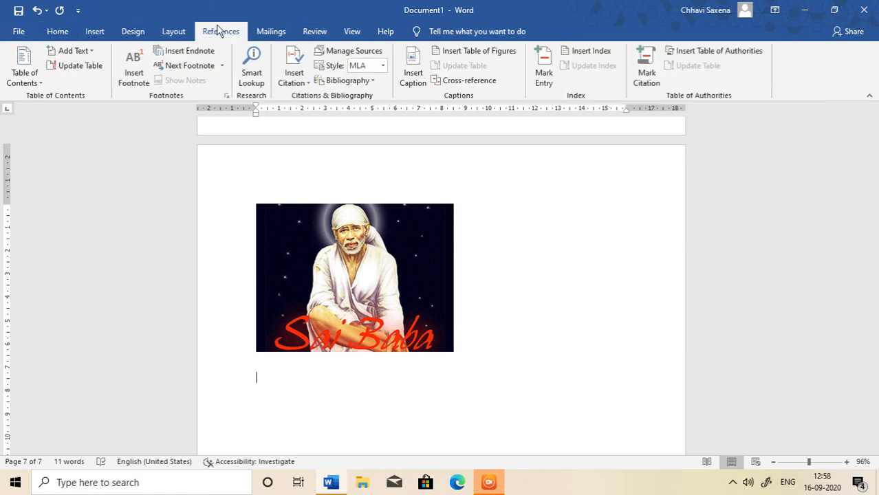
pyautogui.click(412, 72)
pyautogui.click(458, 287)
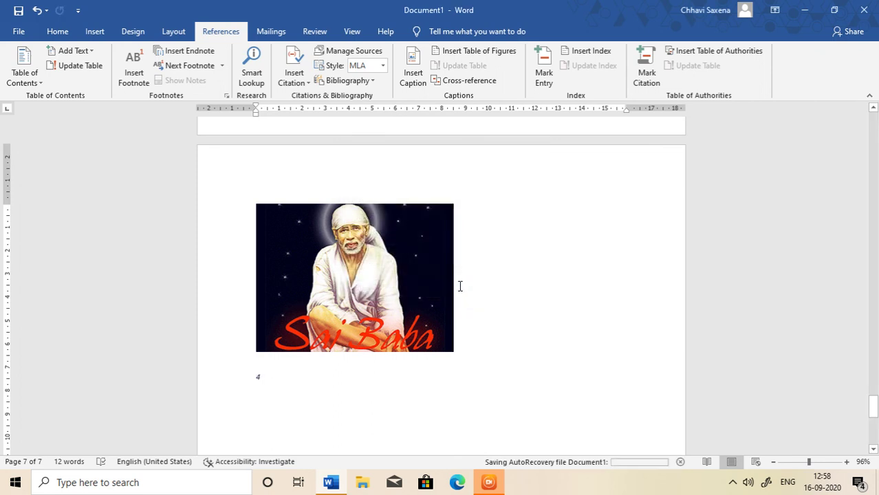
pyautogui.hotkey('ctrl', 'Home')
# Update the entire table of figures to list caption 4 on page 7, then clear the document.
pyautogui.click(260, 204)
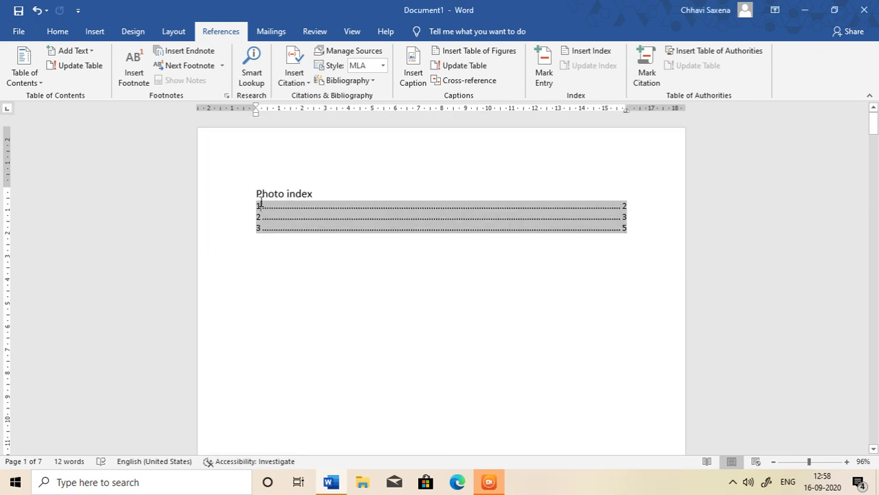
pyautogui.click(440, 64)
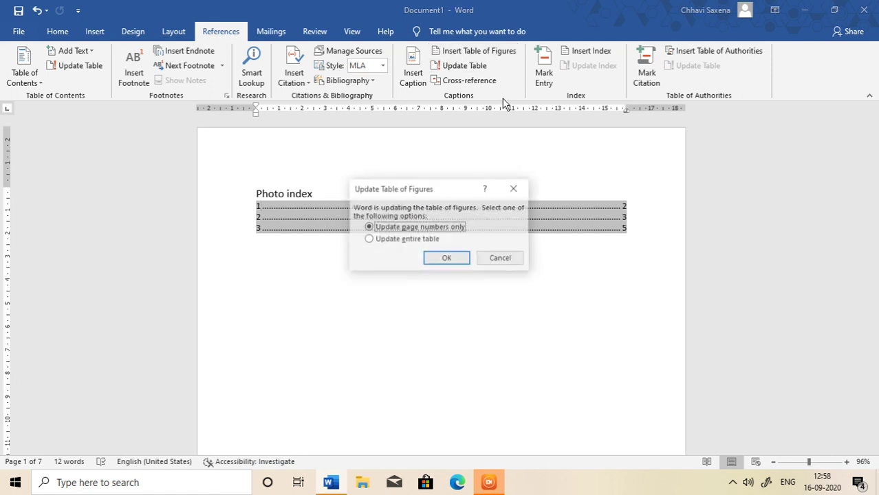
pyautogui.click(427, 246)
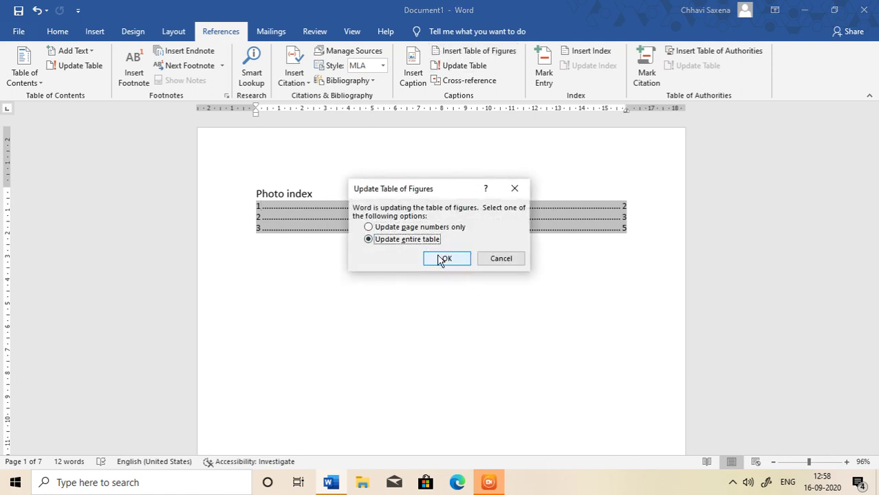
pyautogui.click(440, 258)
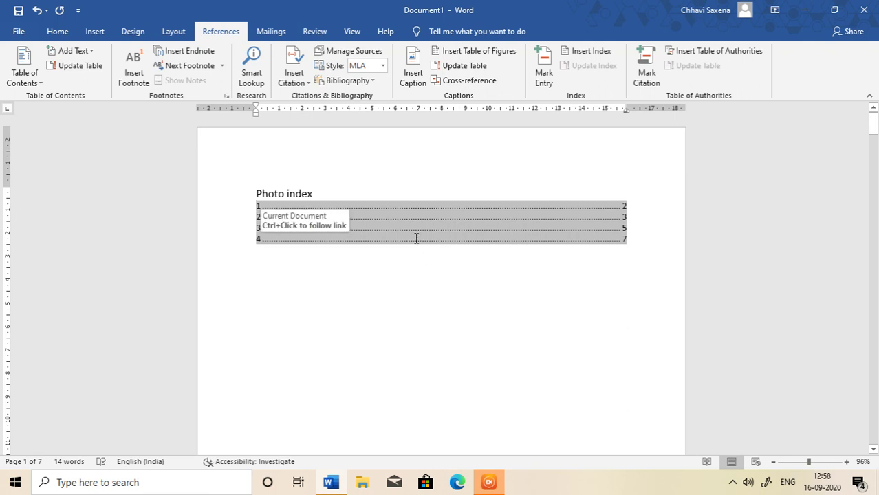
pyautogui.keyDown('ctrl'); pyautogui.click(416, 238); pyautogui.keyUp('ctrl')
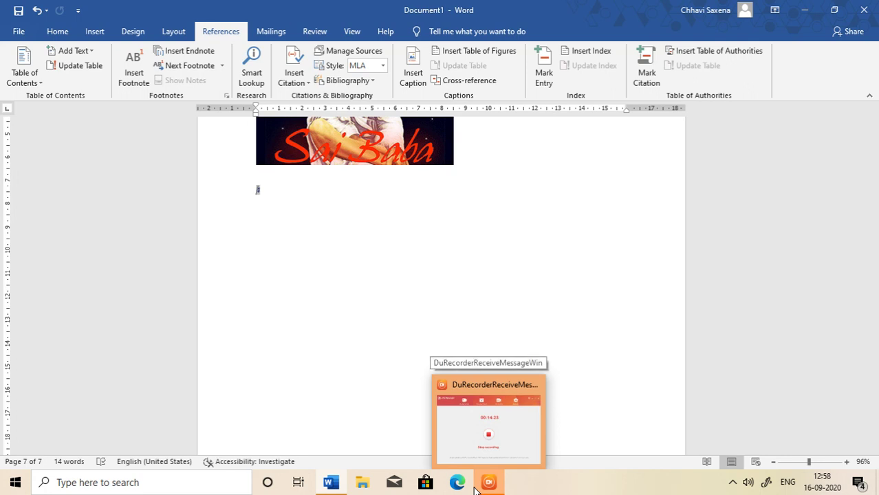
pyautogui.hotkey('ctrl', 'z')
pyautogui.hotkey('ctrl', 'z')
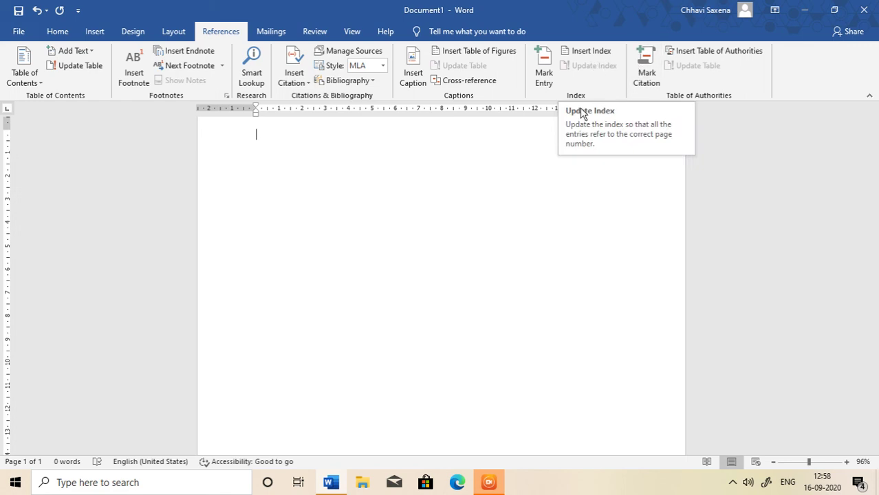
# Type 'Index Chapter' on page 1, then start page 2 with the word Maths.
pyautogui.write('ind')
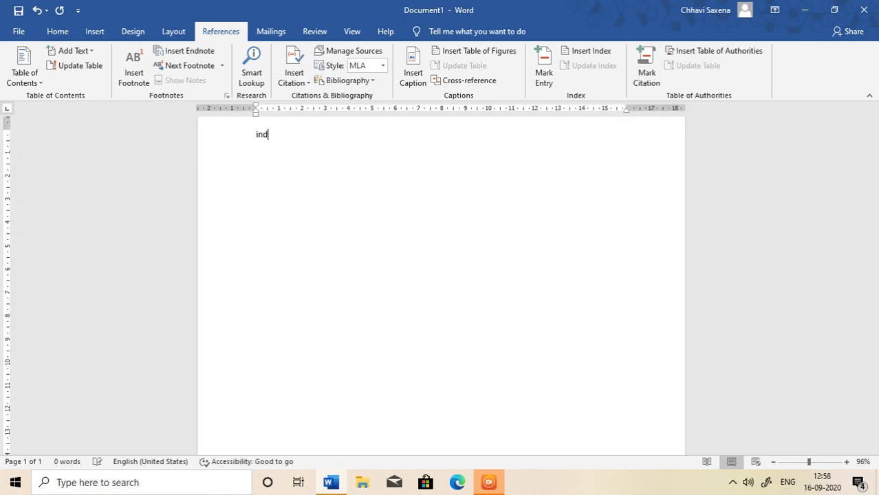
pyautogui.write('Chapter')
pyautogui.hotkey('ctrl', 'Return')
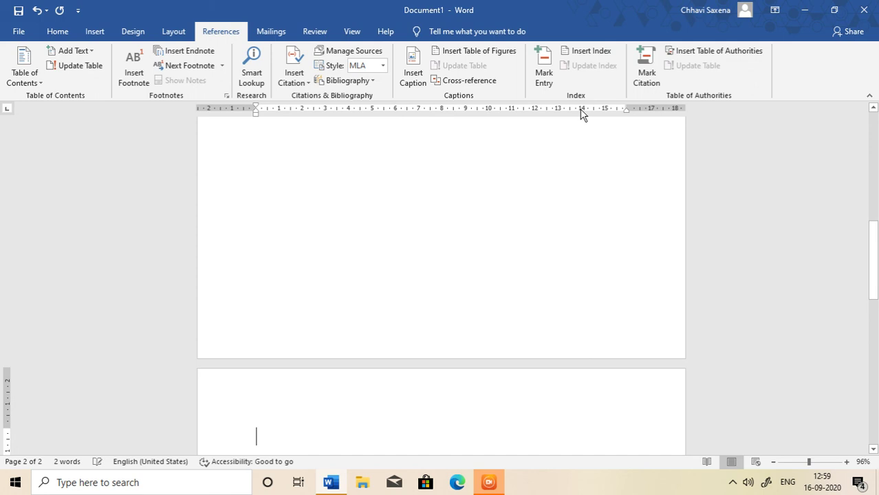
pyautogui.write('e')
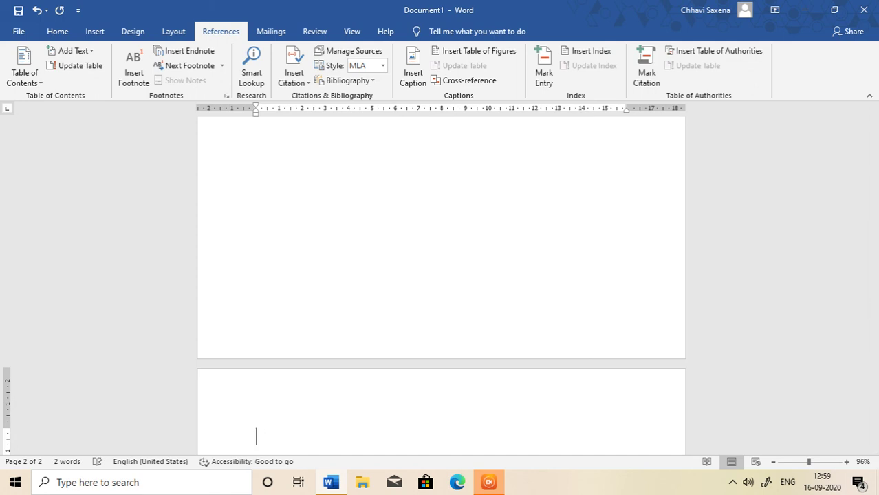
pyautogui.write('maths')
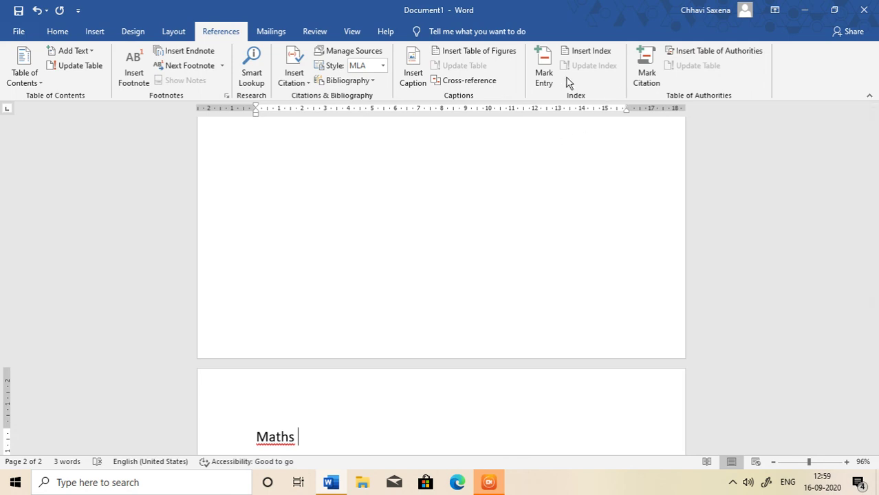
# Mark the word Maths on page 2 as an index entry.
pyautogui.click(545, 77)
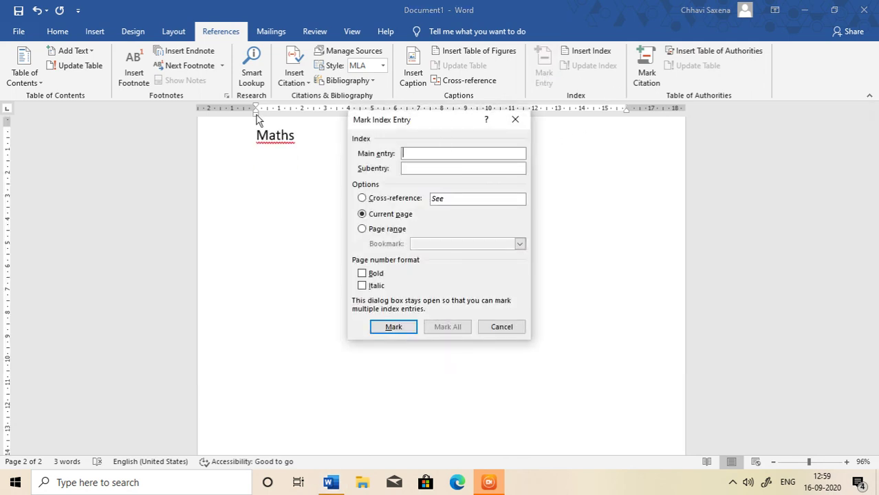
pyautogui.click(252, 132)
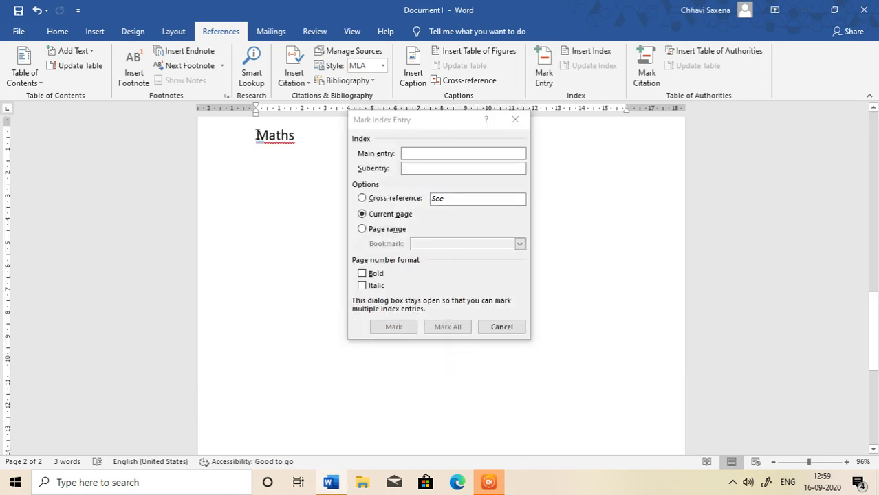
pyautogui.moveTo(256, 135); pyautogui.dragTo(286, 135)
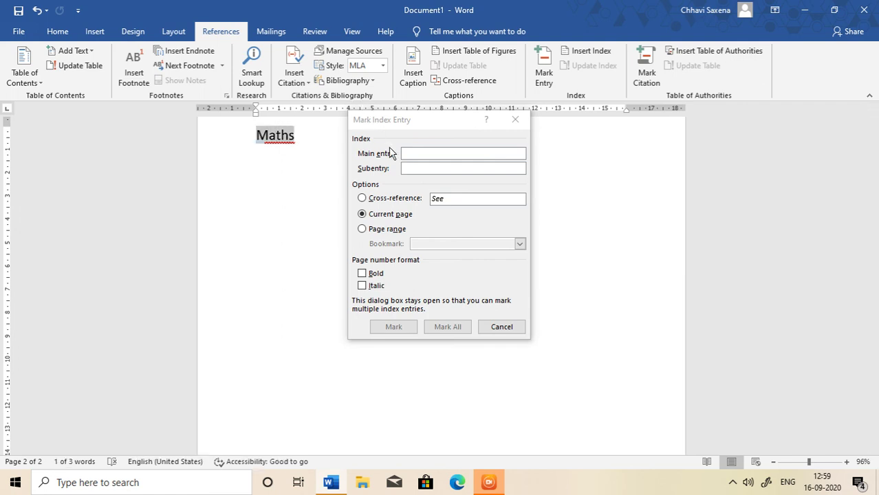
pyautogui.click(429, 157)
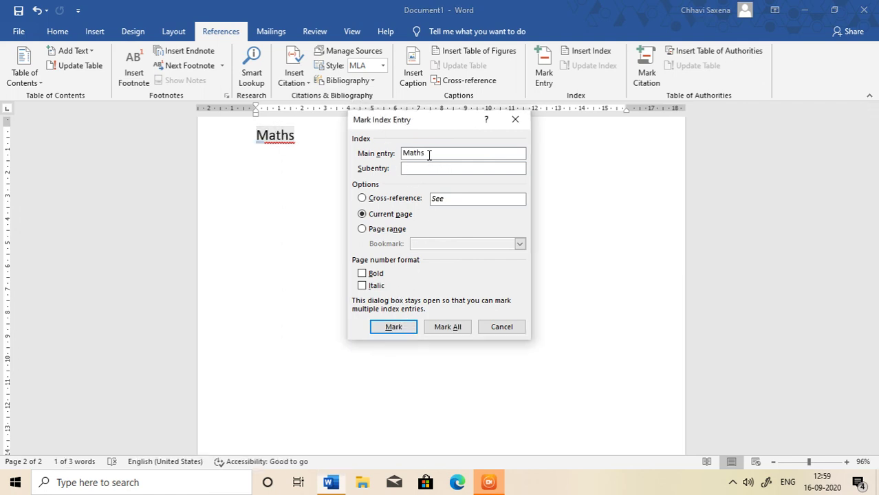
pyautogui.click(391, 327)
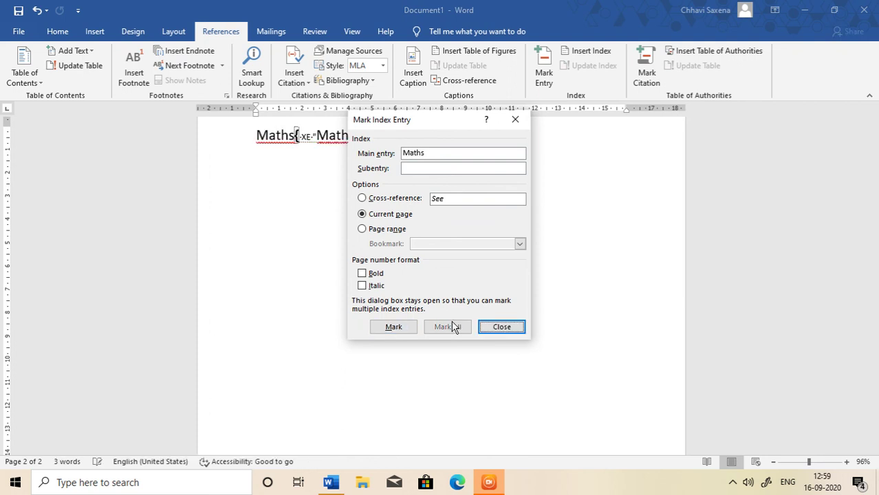
pyautogui.click(487, 326)
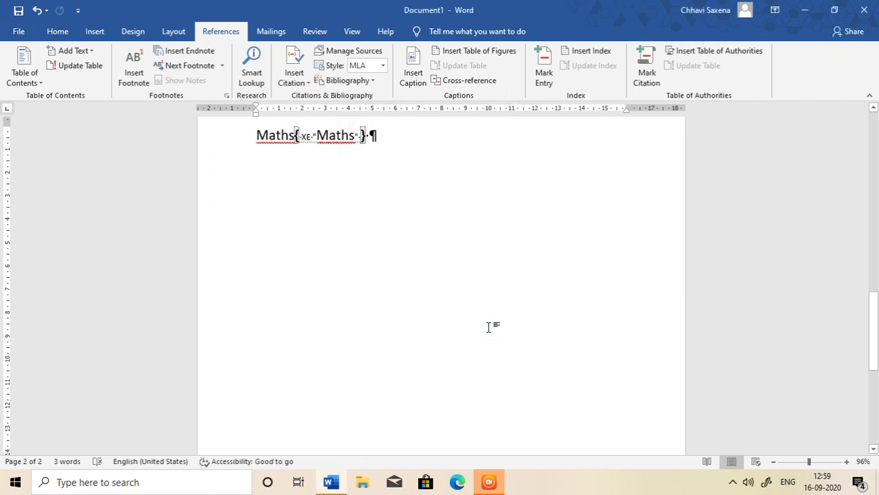
# Type hindi on a new page 3 and mark it as an index entry.
pyautogui.hotkey('ctrl', 'Return')
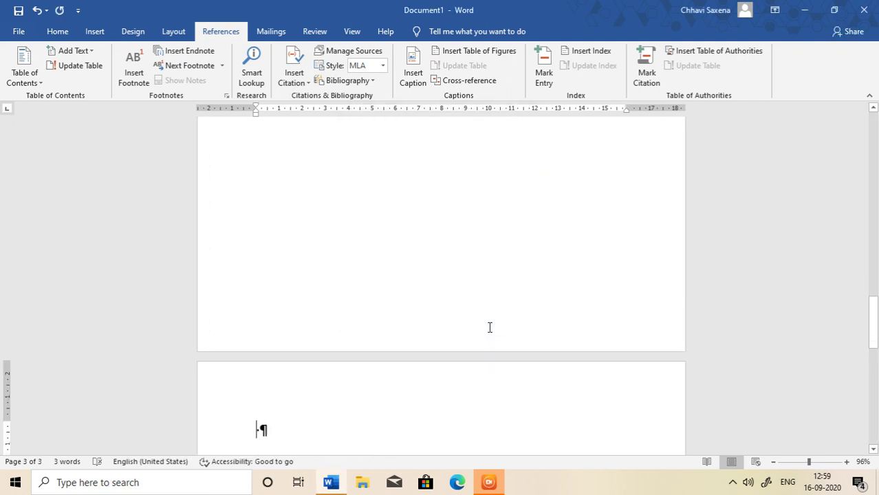
pyautogui.write('hindi')
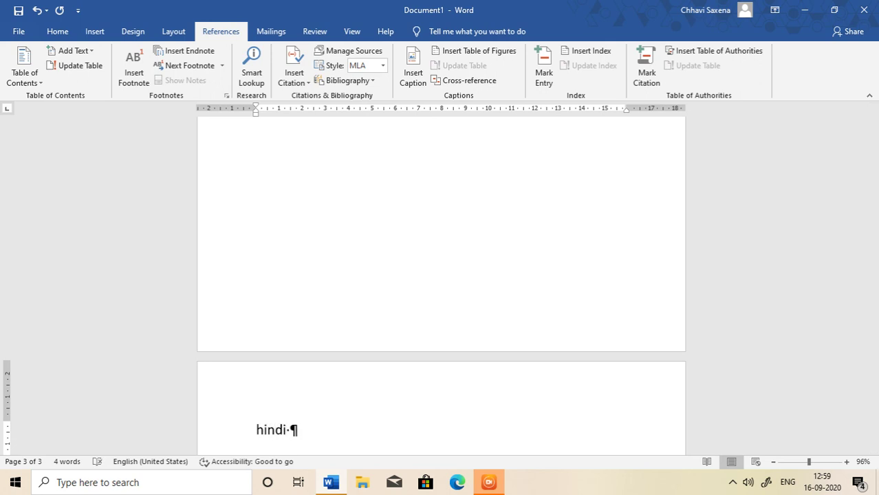
pyautogui.hotkey('shift', 'Left')
pyautogui.hotkey('shift', 'Left')
pyautogui.hotkey('shift', 'Left')
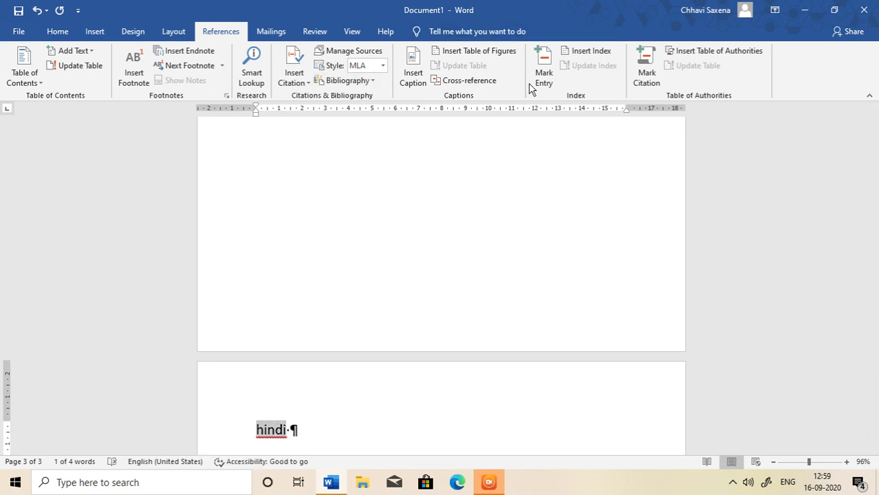
pyautogui.click(543, 66)
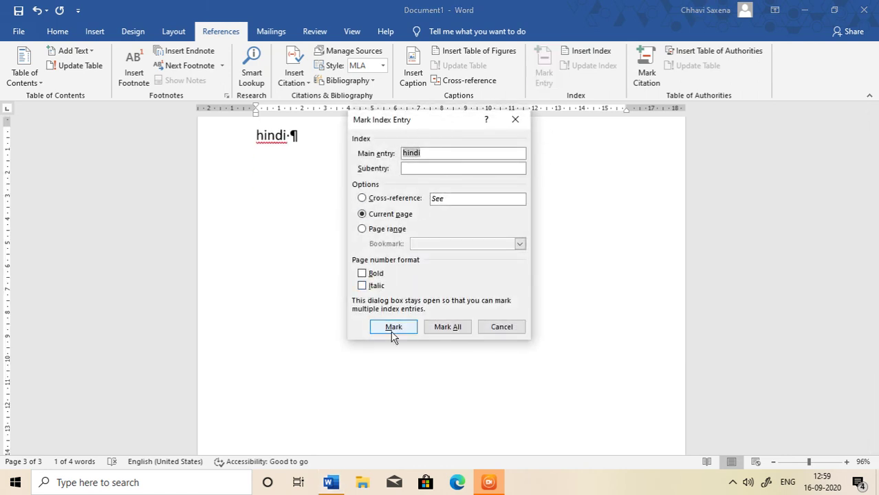
pyautogui.click(390, 330)
pyautogui.click(492, 330)
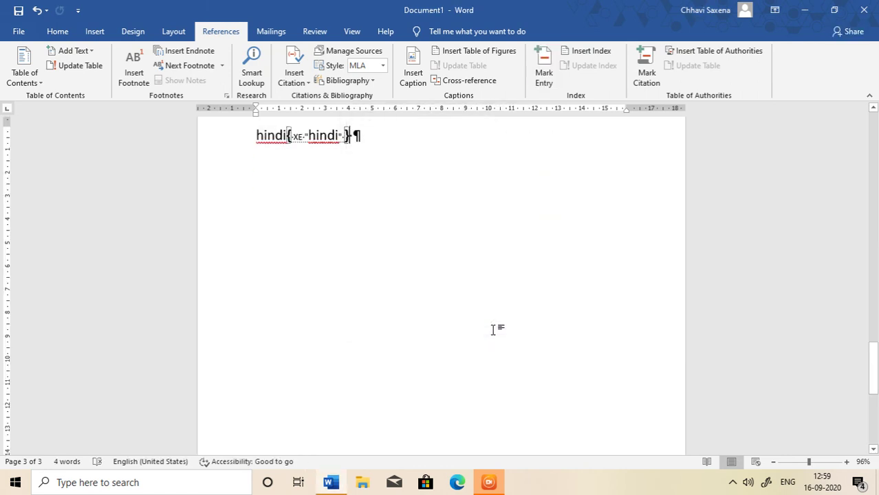
# Type SST on a new page 4, mark it as an index entry, and return to the top.
pyautogui.hotkey('ctrl', 'Return')
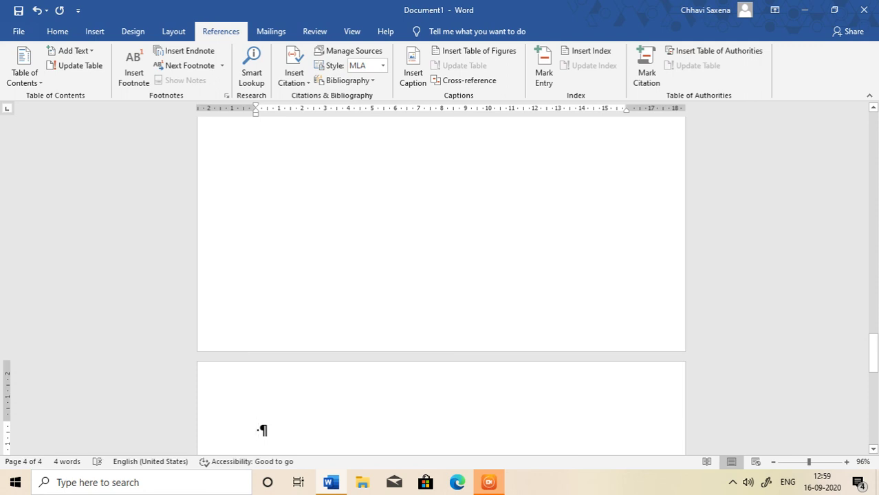
pyautogui.write('SST')
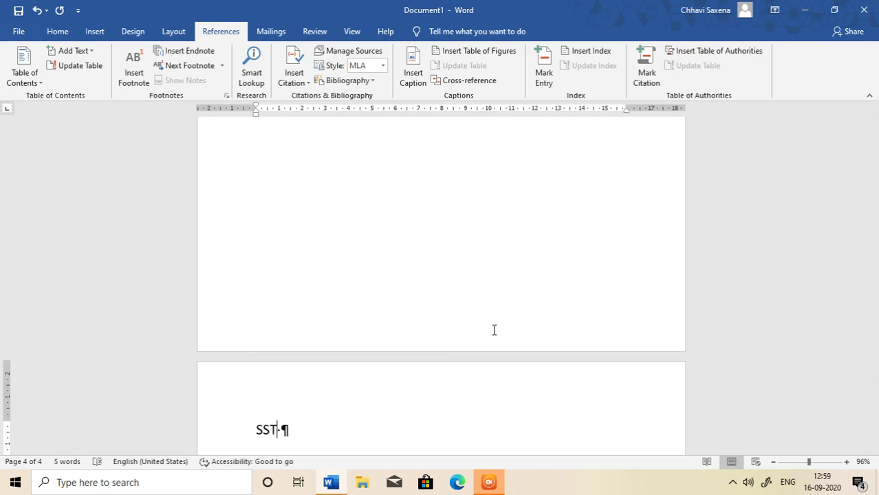
pyautogui.hotkey('shift', 'Left')
pyautogui.hotkey('shift', 'Left')
pyautogui.hotkey('shift', 'Left')
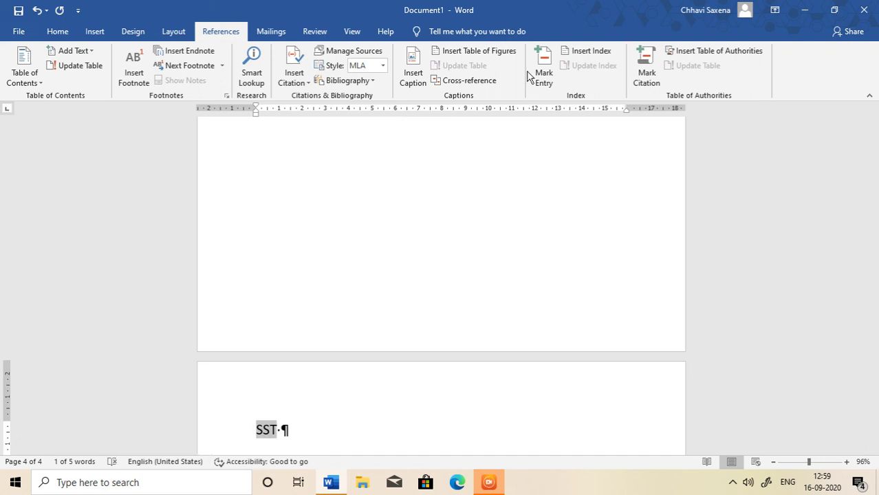
pyautogui.click(542, 69)
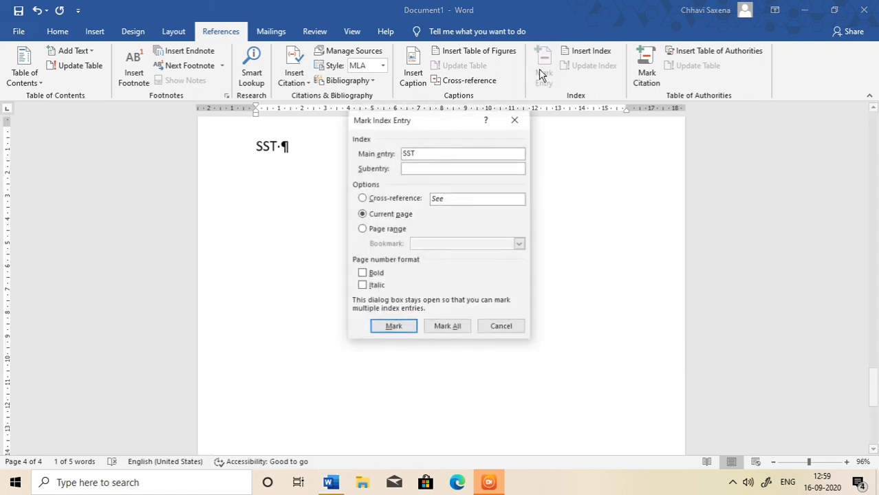
pyautogui.click(403, 328)
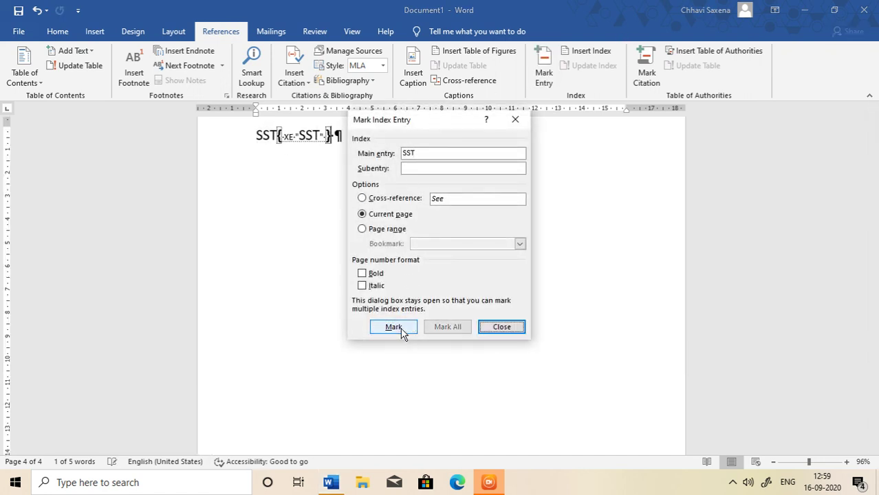
pyautogui.click(491, 327)
pyautogui.hotkey('ctrl', 'Home')
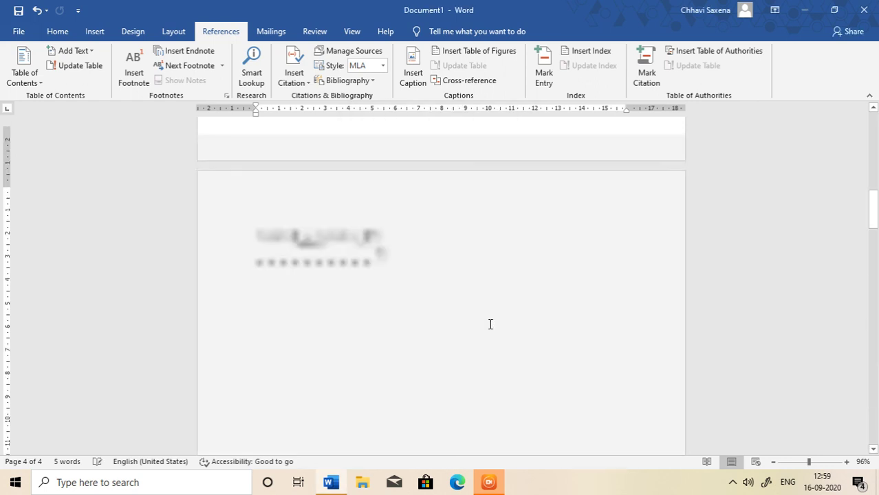
# Insert a three-column index with dot-leader, right-aligned page numbers on a new line below Index-Chapter.
pyautogui.click(588, 51)
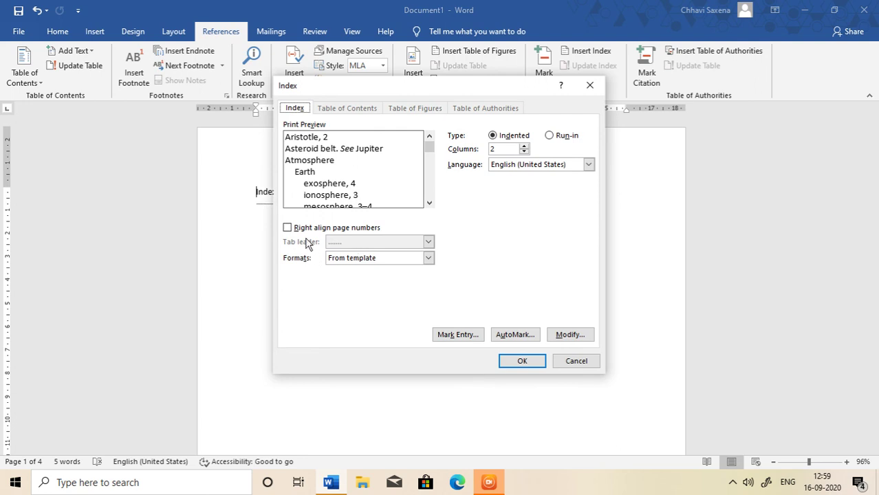
pyautogui.click(287, 228)
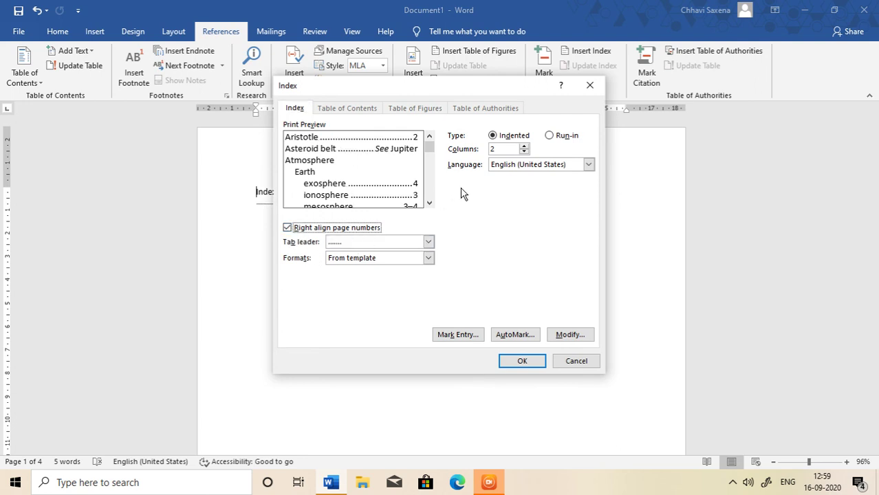
pyautogui.click(524, 146)
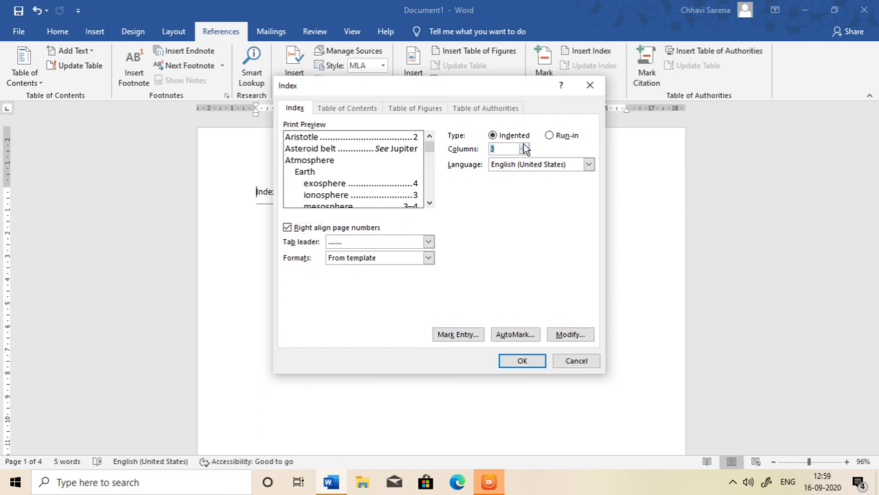
pyautogui.click(517, 361)
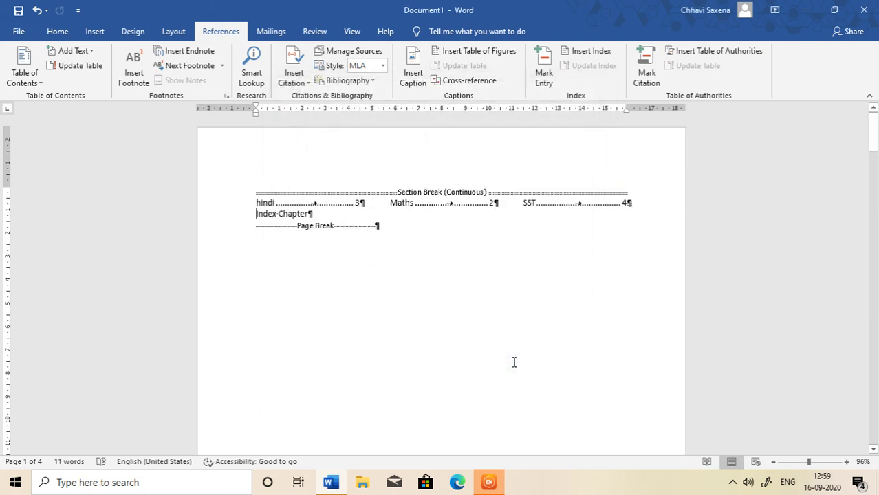
pyautogui.hotkey('ctrl', 'z')
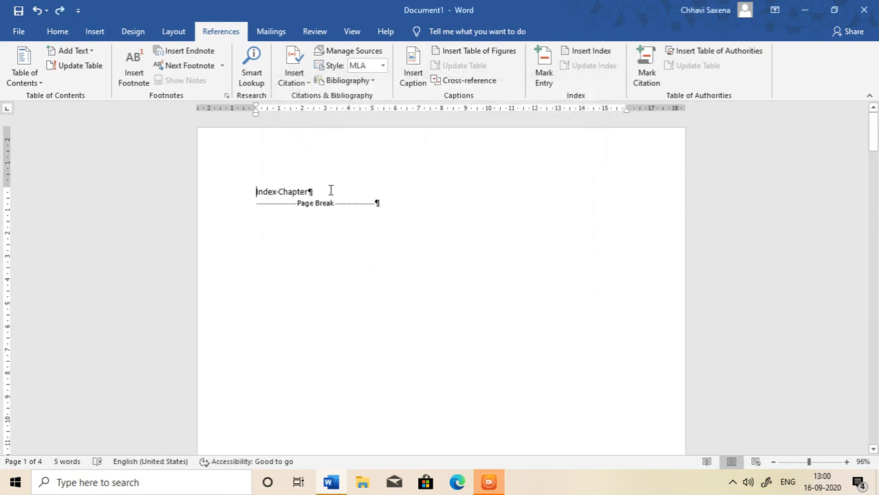
pyautogui.press('Return')
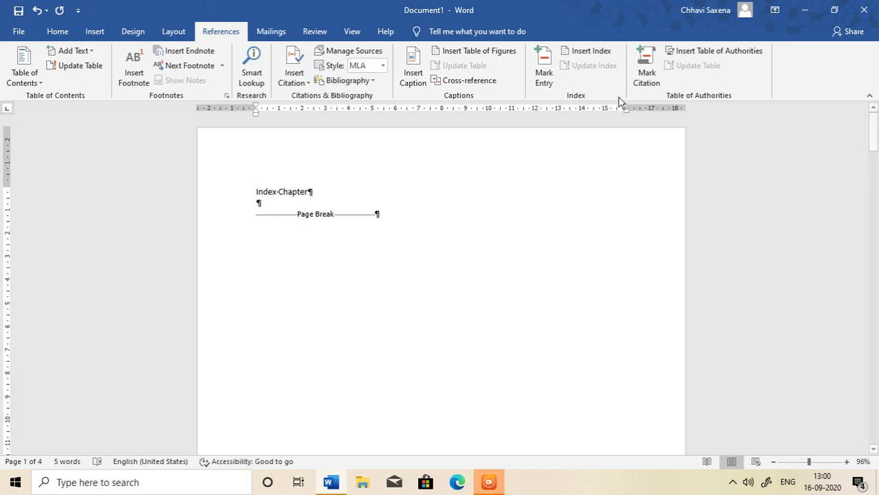
pyautogui.click(585, 52)
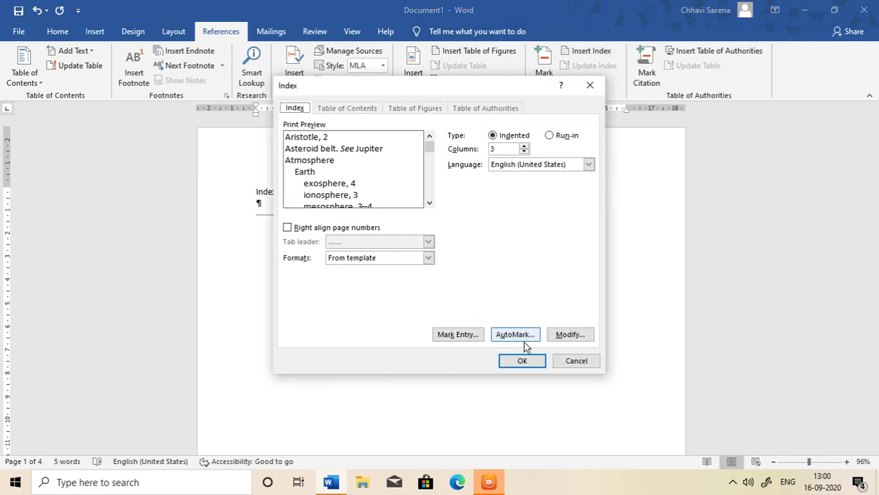
pyautogui.click(329, 228)
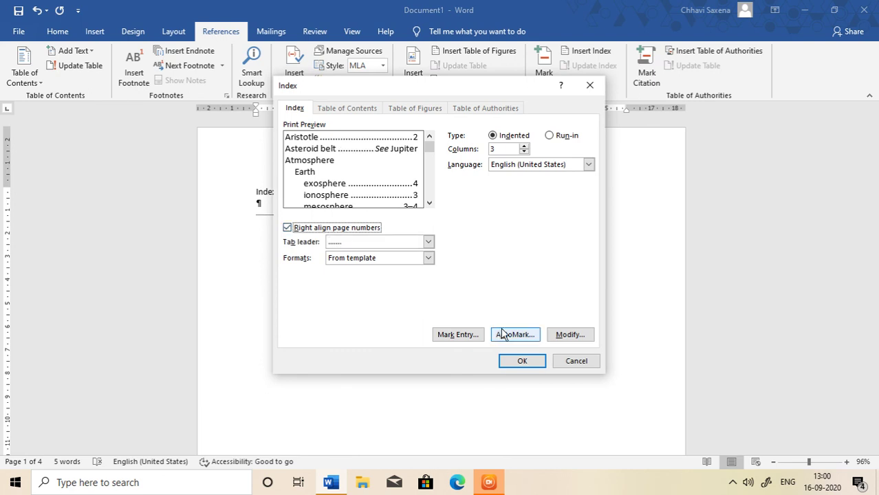
pyautogui.click(522, 361)
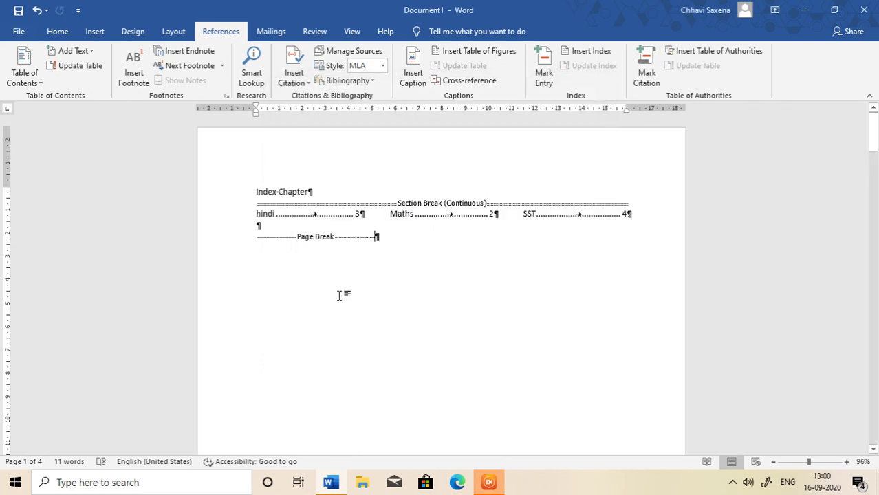
# Jump to page 3 using Go To.
pyautogui.hotkey('ctrl', 'g')
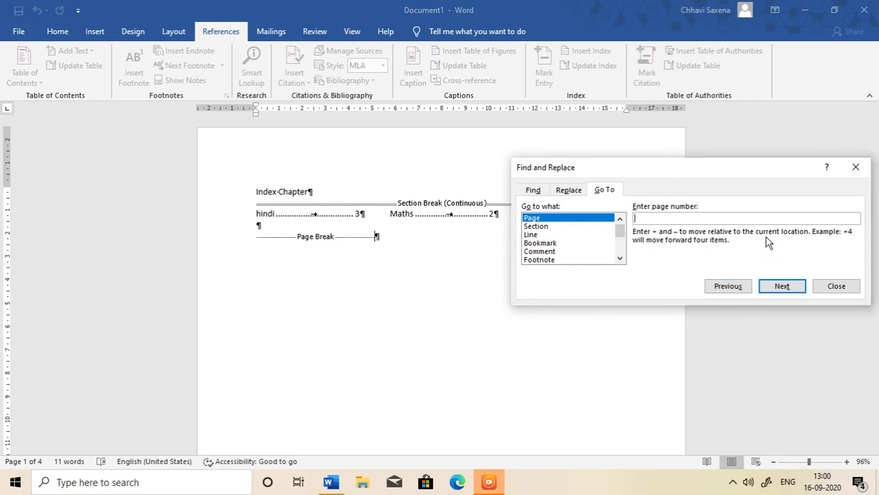
pyautogui.write('3')
pyautogui.press('Return')
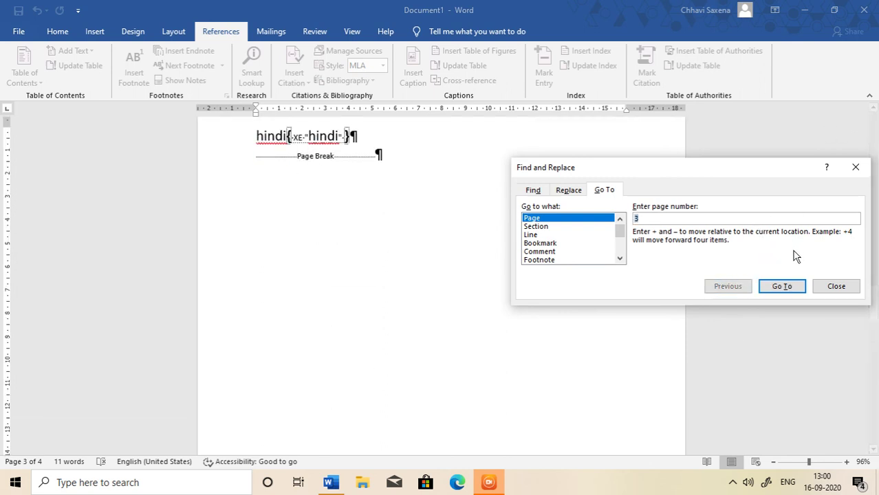
pyautogui.click(834, 286)
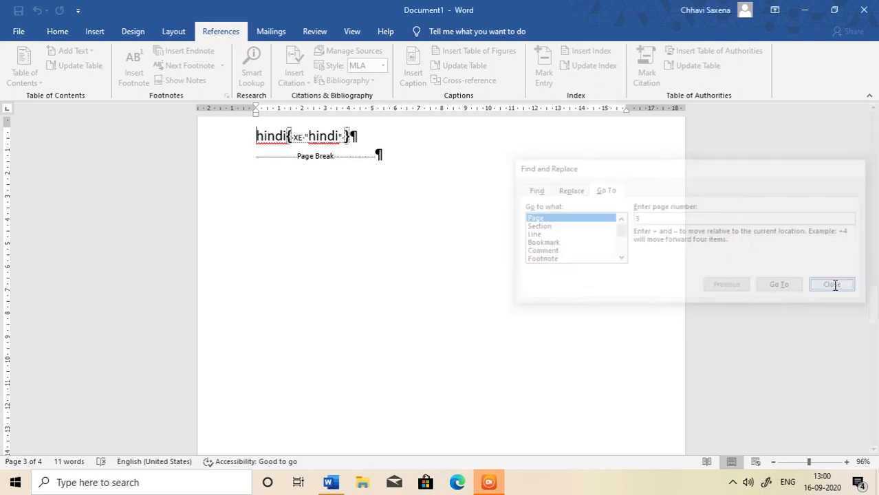
# Hide formatting marks and delete all the document's text.
pyautogui.click(57, 32)
pyautogui.click(413, 60)
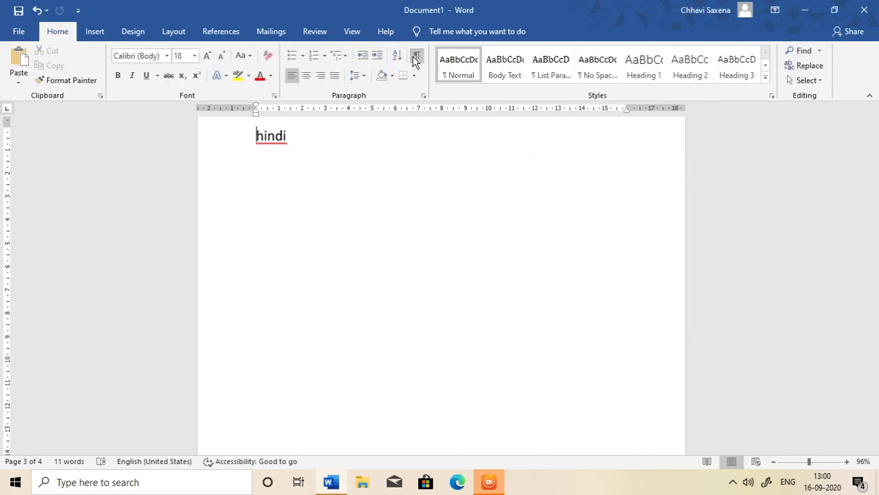
pyautogui.hotkey('ctrl', 'a')
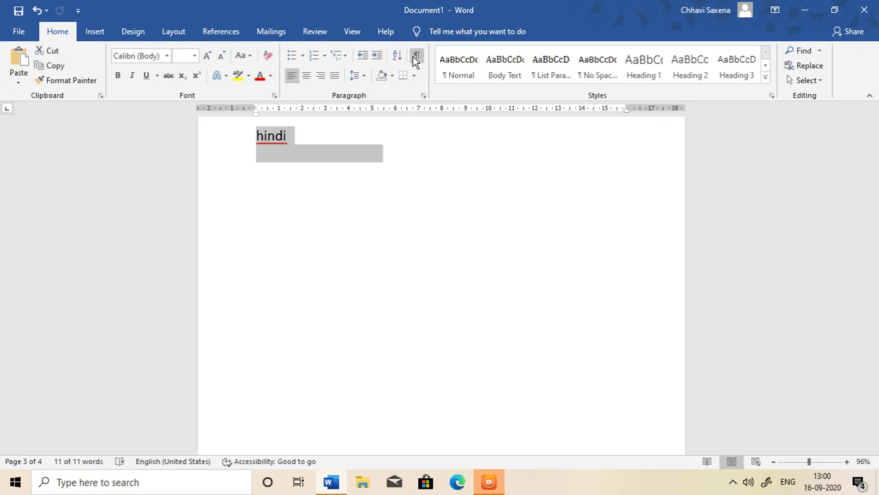
pyautogui.press('Delete')
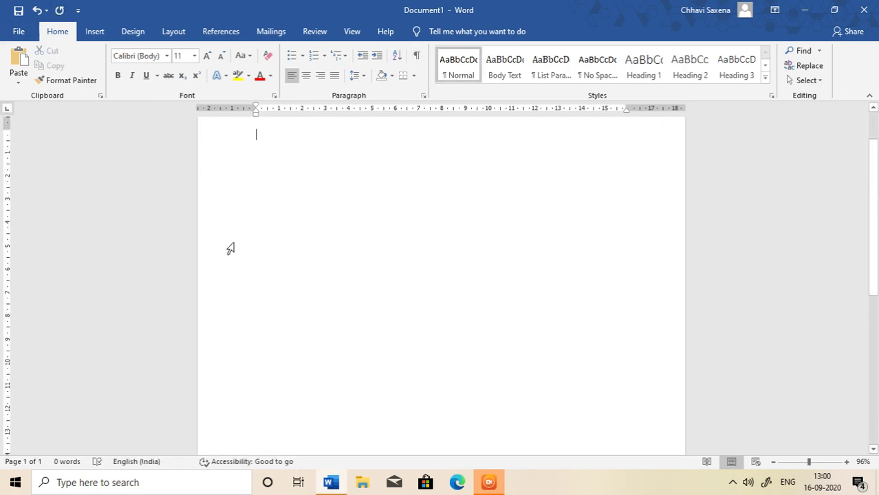
pyautogui.click(211, 31)
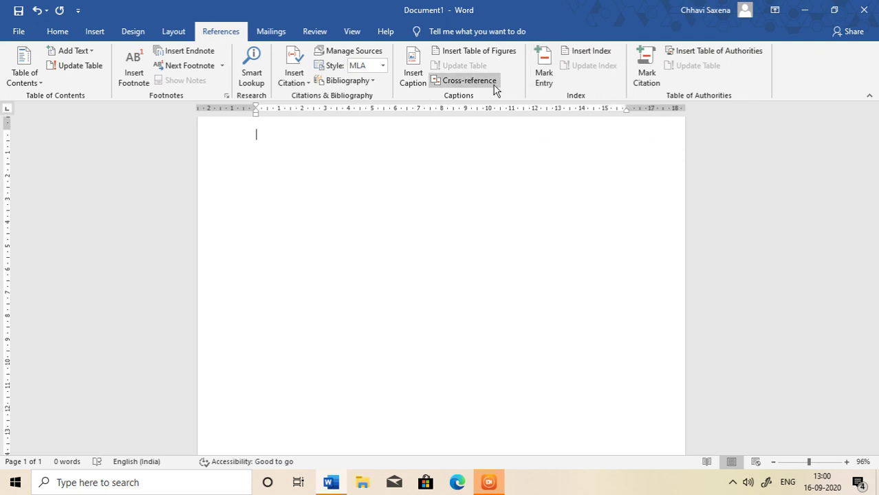
pyautogui.click(256, 33)
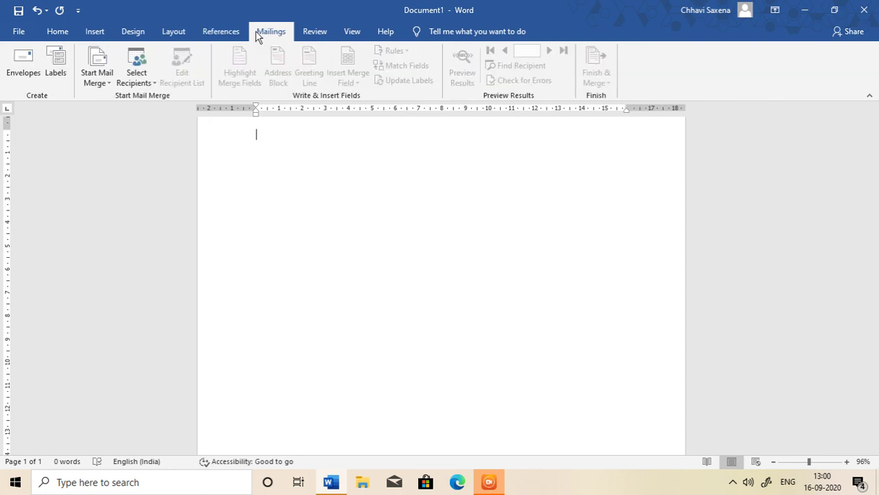
pyautogui.click(204, 35)
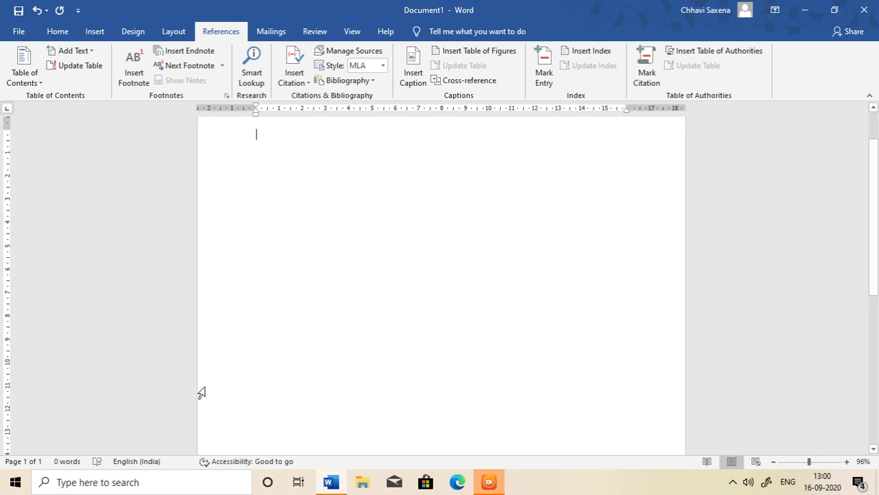
pyautogui.click(505, 490)
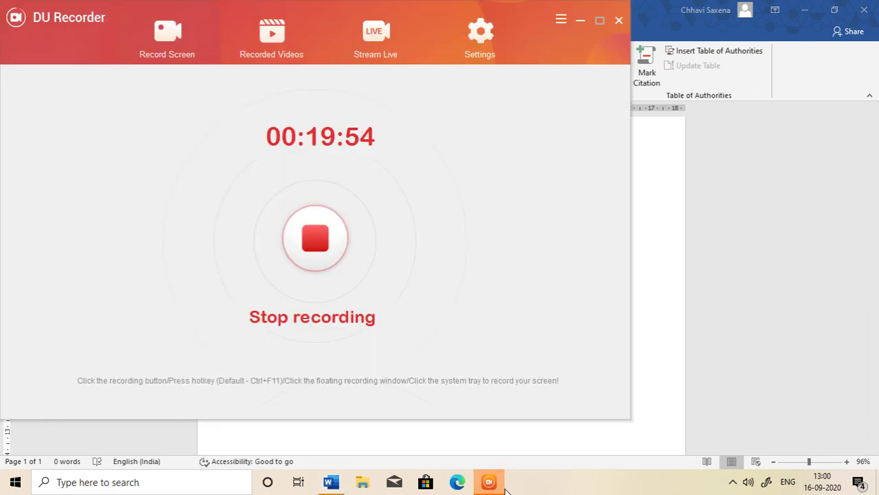